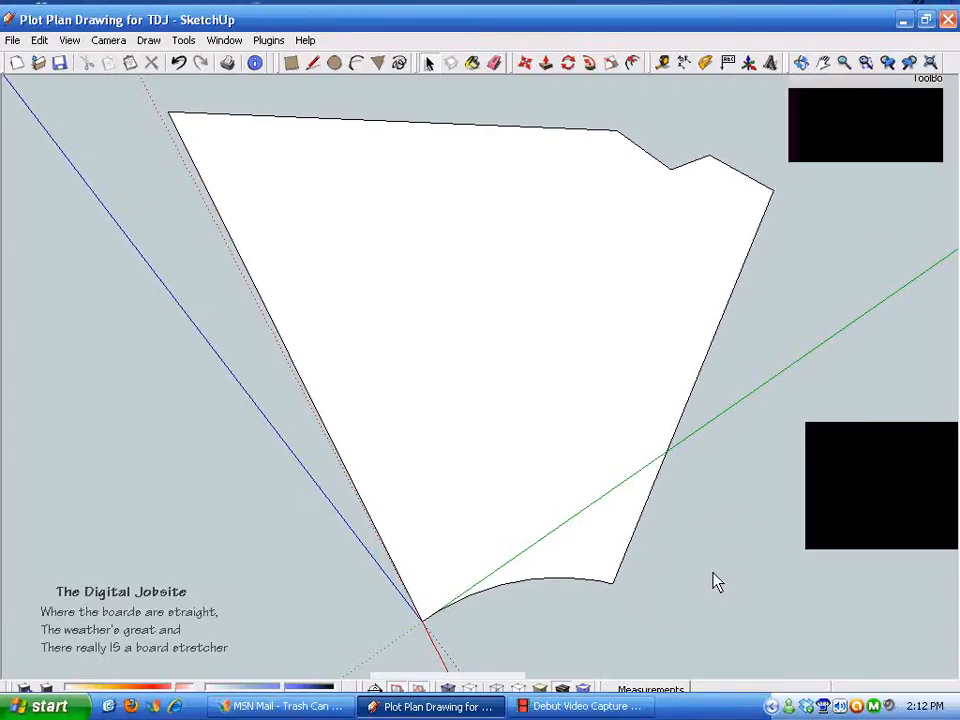
- Select the lot's curved front boundary and the long side edge meeting it
mouse_move(703, 508)
middle_down()
mouse_move(703, 495)
mouse_move(701, 549)
mouse_move(703, 510)
mouse_move(707, 527)
mouse_move(448, 362)
mouse_move(706, 505)
mouse_move(615, 549)
middle_up()
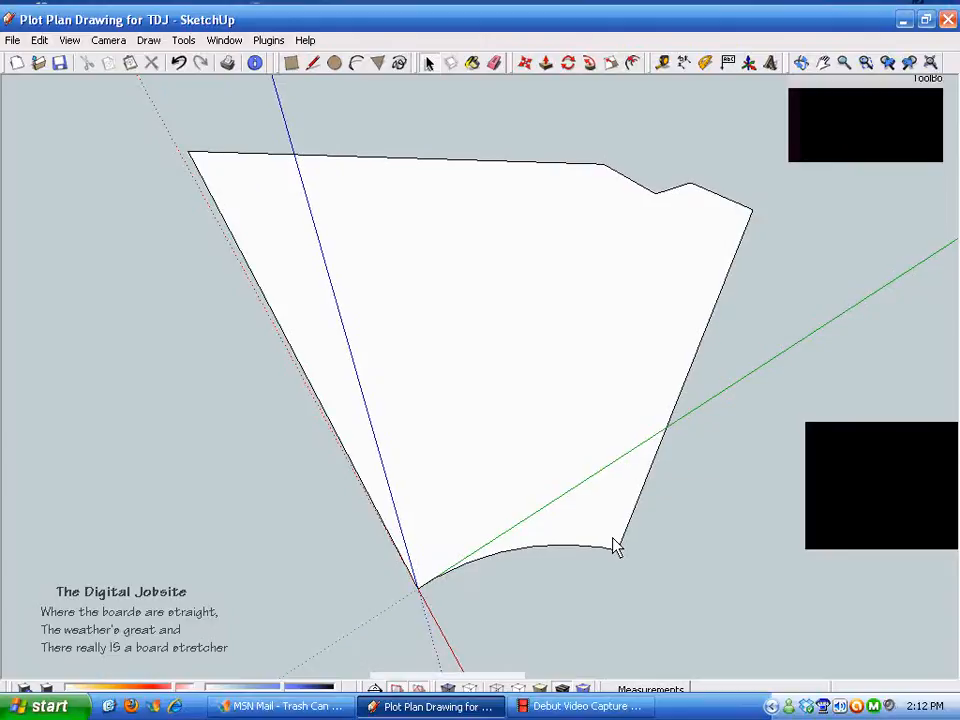
click(491, 394)
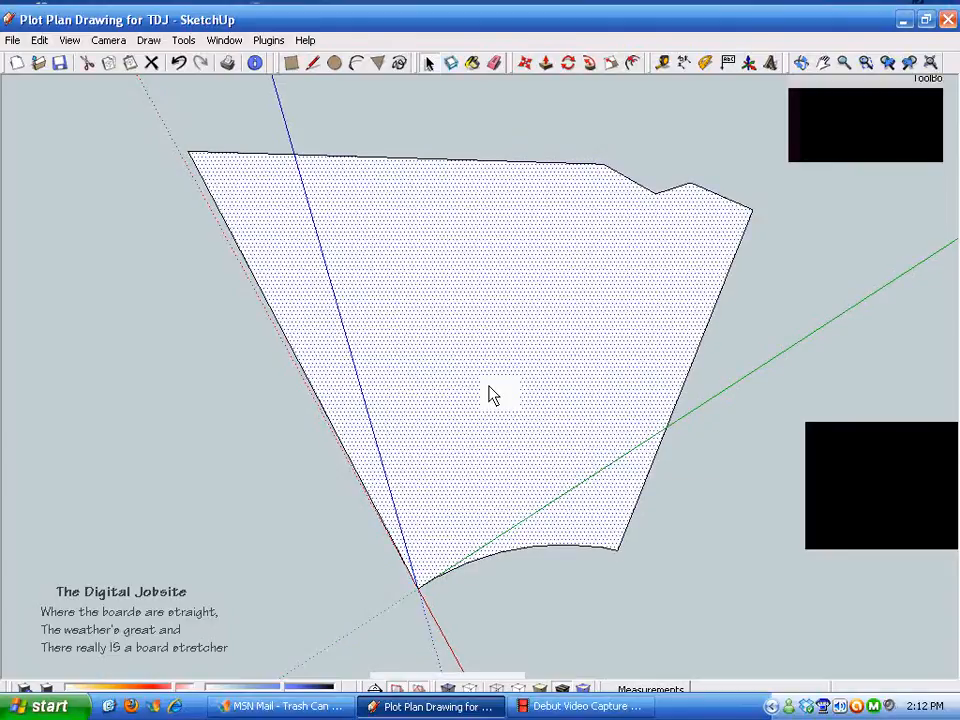
click(522, 555)
click(536, 549)
ctrl+click(643, 495)
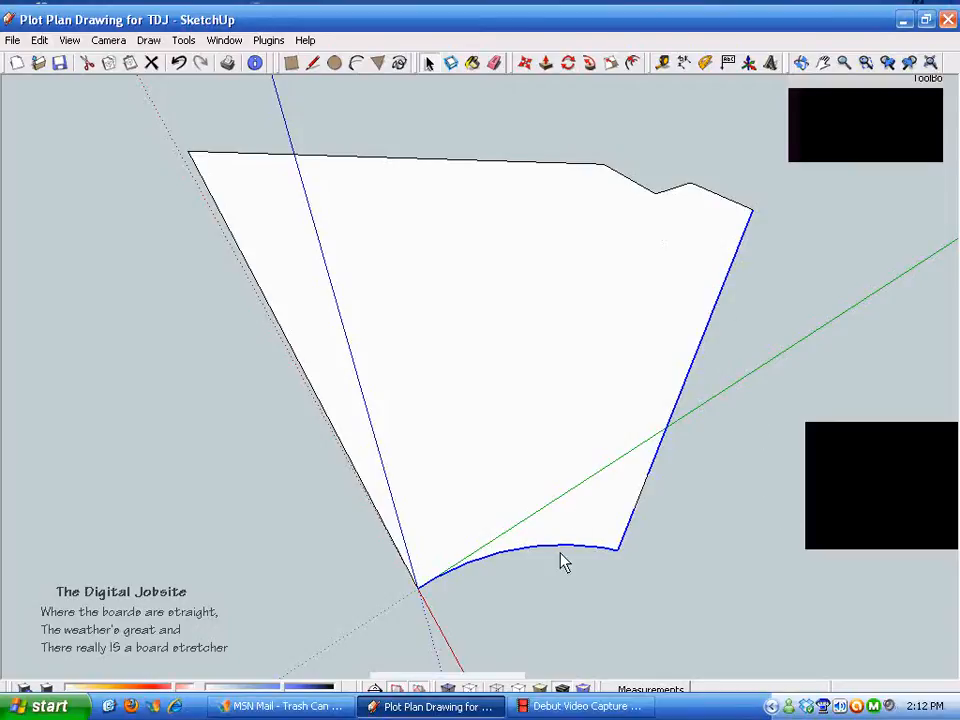
- Draw a helper line across the notch, from its inner corner to the lot's long side edge
click(313, 63)
click(655, 193)
click(741, 238)
key(space)
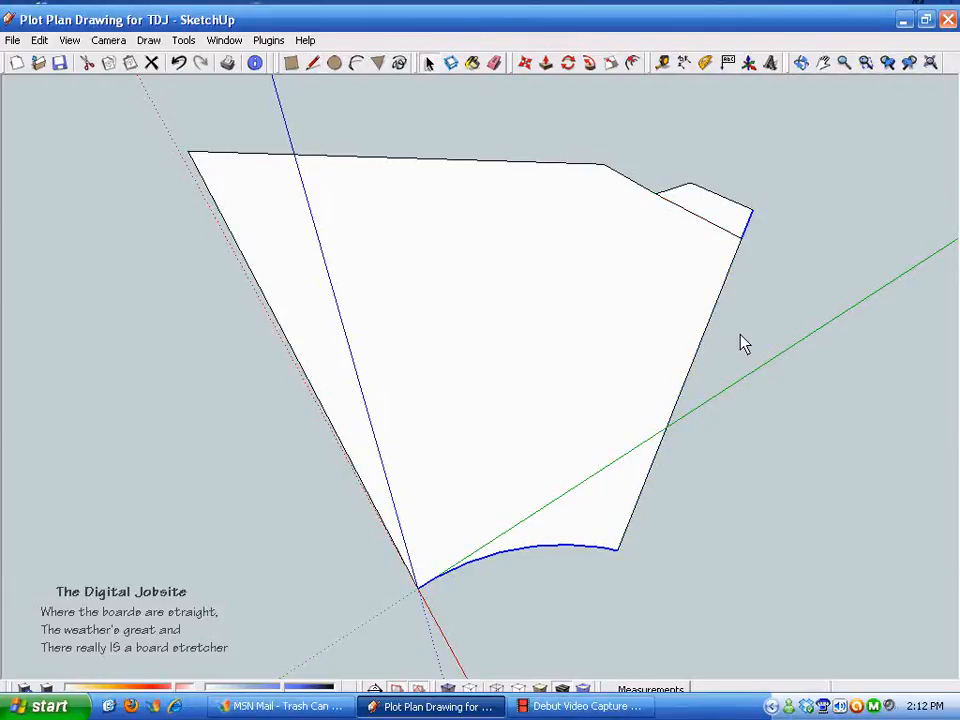
- Offset the slanted edge, helper line, long side edge and front arc 25' into the lot, leaving the face out of the selection
click(692, 225)
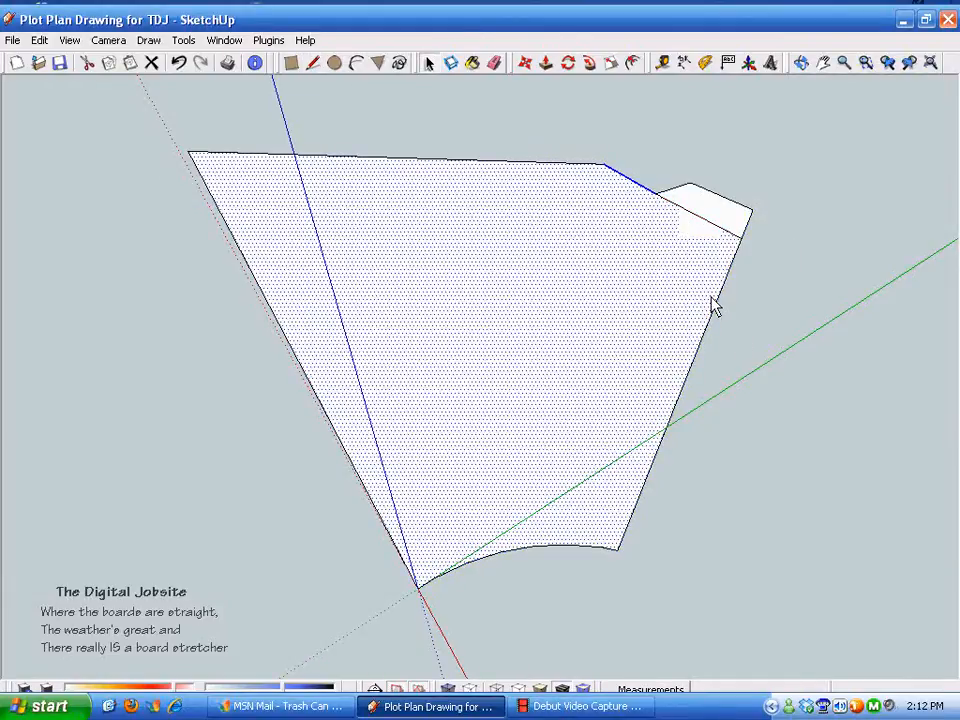
click(643, 197)
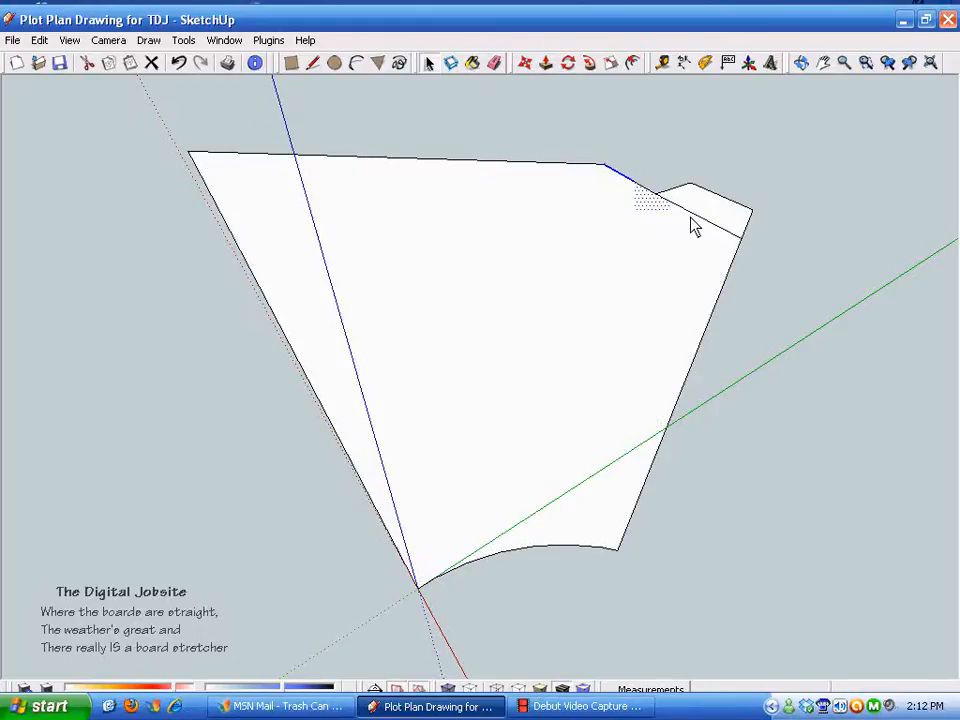
click(692, 214)
shift+double_click(711, 313)
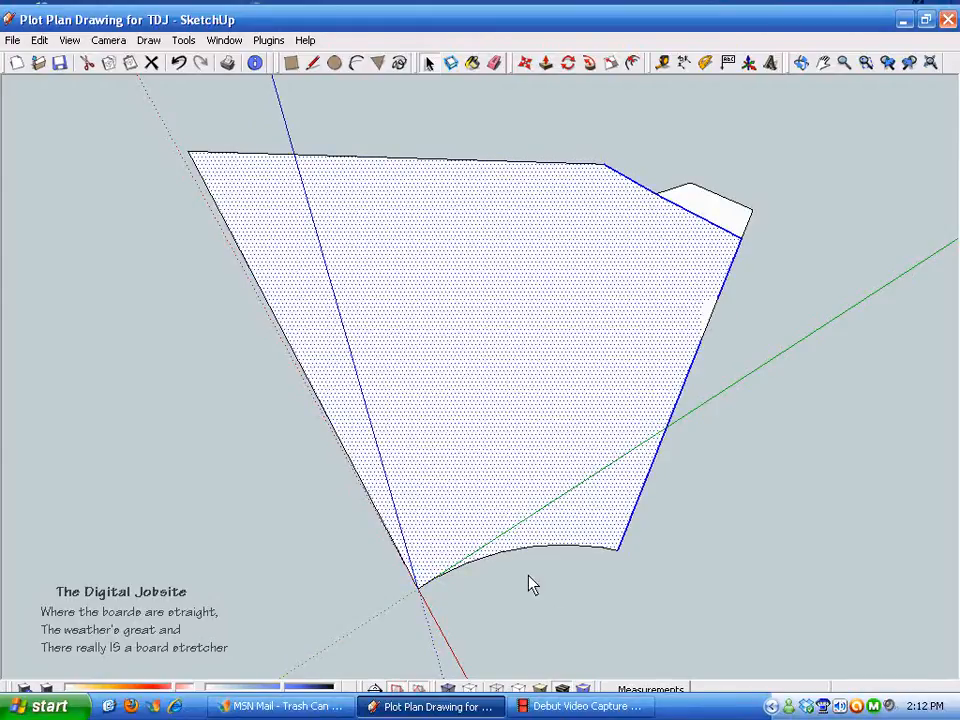
shift+click(531, 427)
shift+click(548, 549)
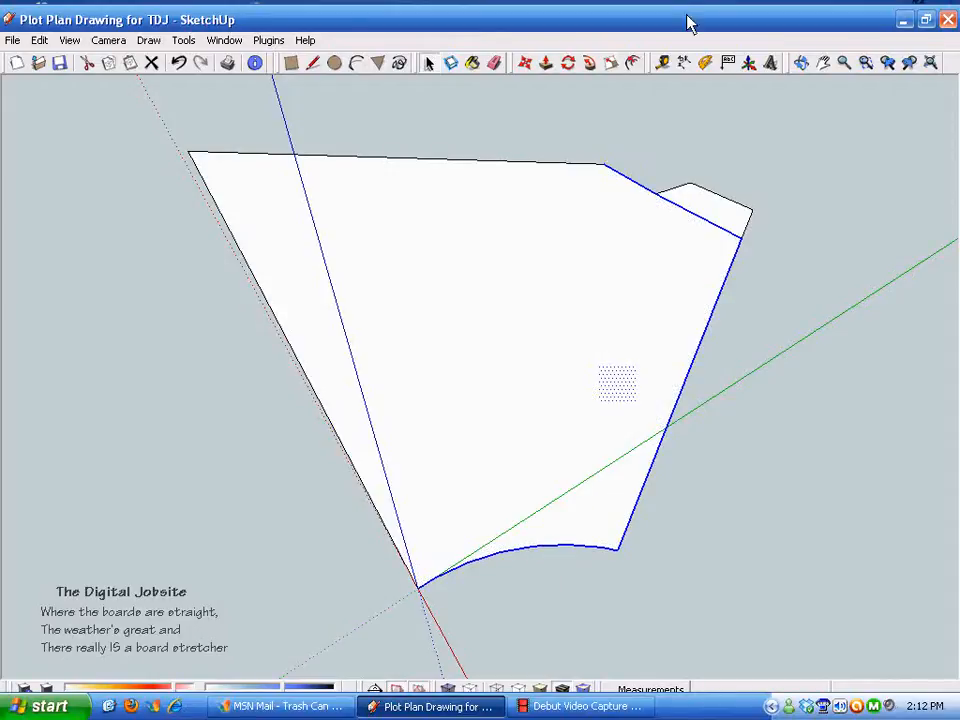
click(632, 63)
click(692, 360)
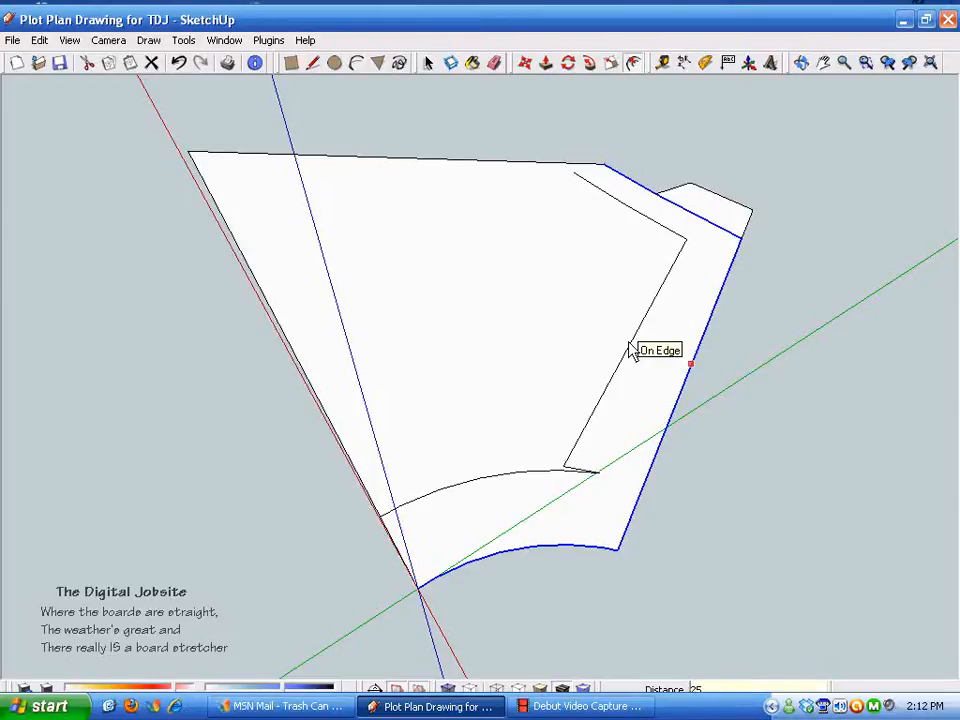
key(Return)
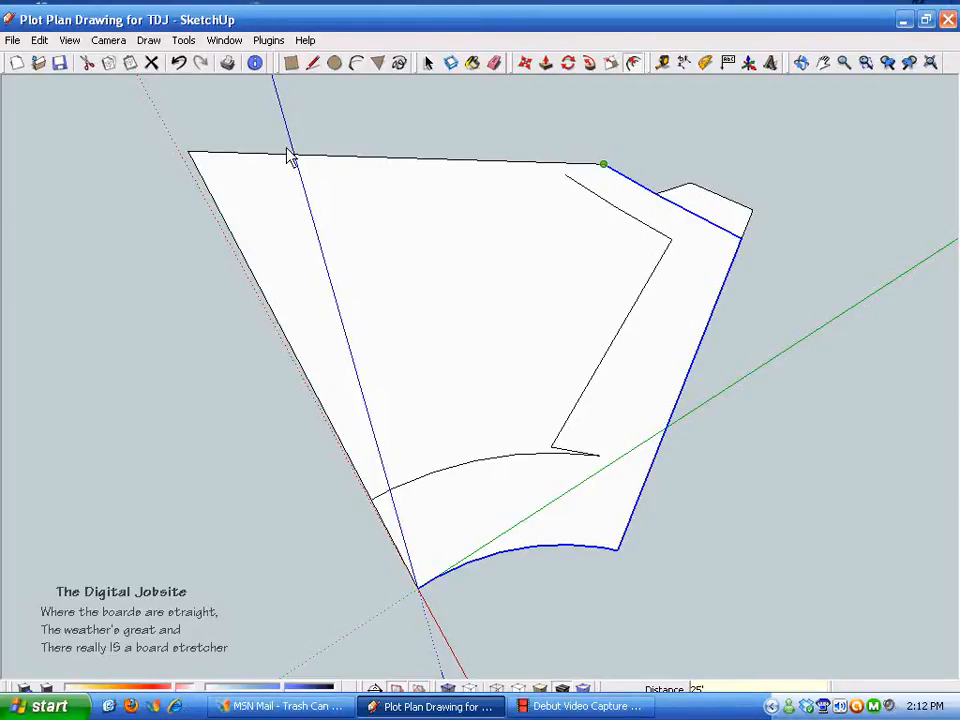
- Draw a short line about 2.26' long joining the lower end of the side setback line to the front setback arc
click(313, 63)
scroll(686, 622, up, 5)
click(690, 561)
click(687, 575)
scroll(690, 608, down, 1)
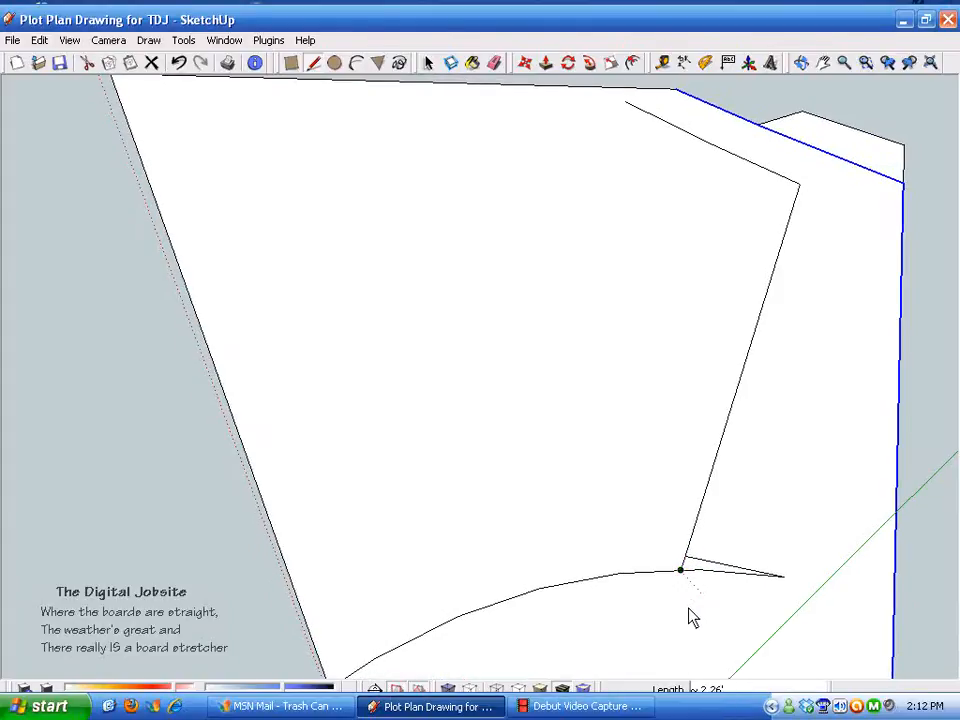
key(space)
- Erase the leftover overhanging edges beyond the corner of the side and front setback lines
click(497, 63)
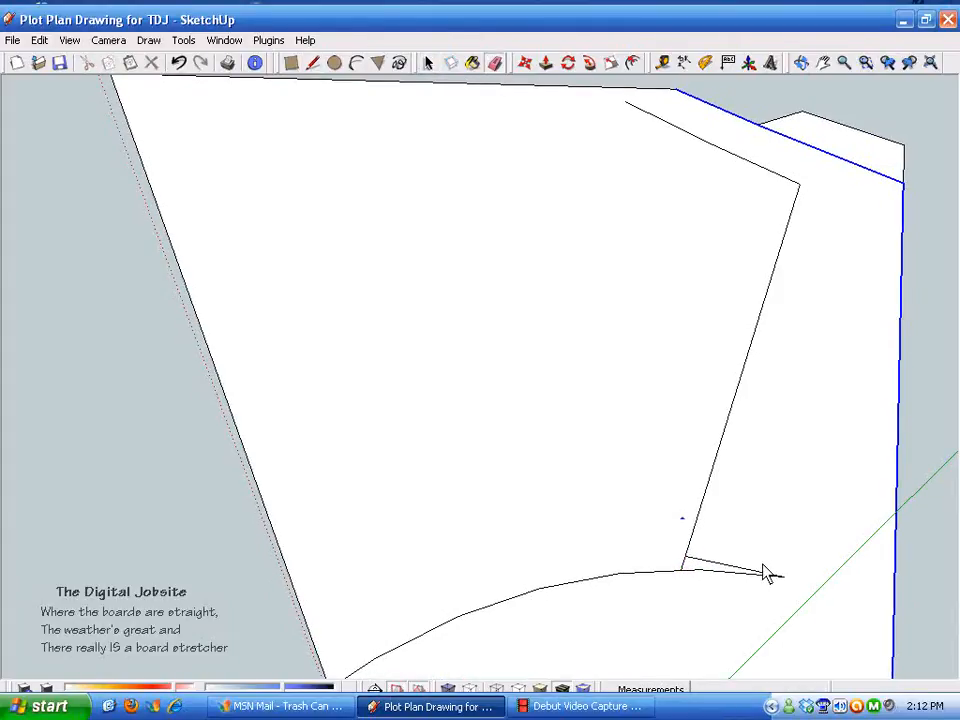
click(765, 573)
scroll(814, 600, down, 1)
key(space)
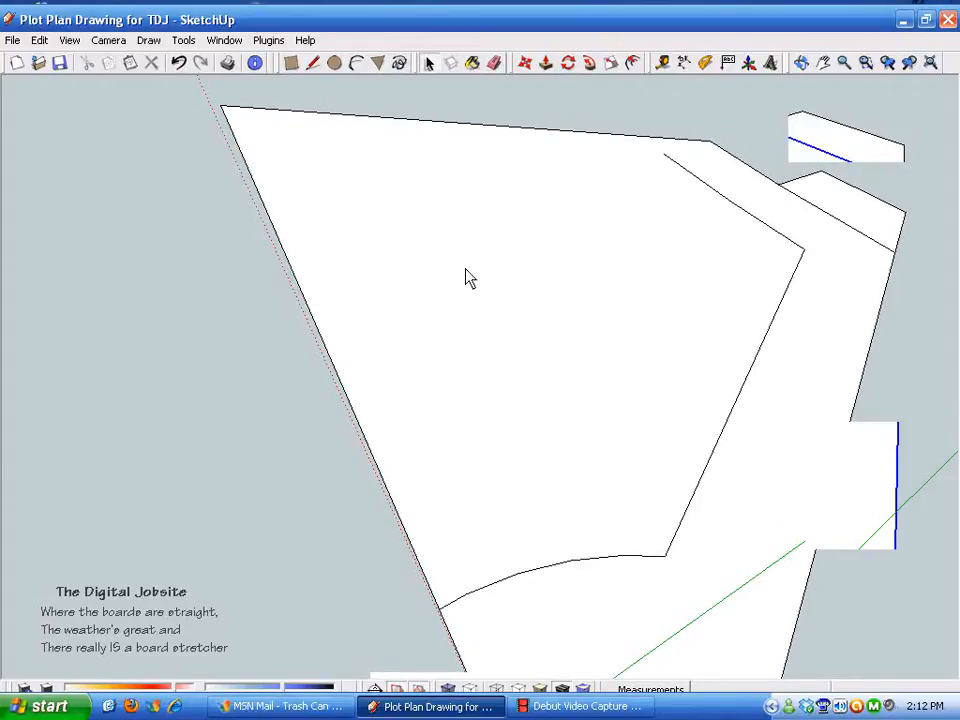
- Erase the helper line across the notch in the lot boundary
mouse_move(461, 386)
middle_down()
mouse_move(681, 426)
mouse_move(767, 525)
mouse_move(300, 17)
middle_up()
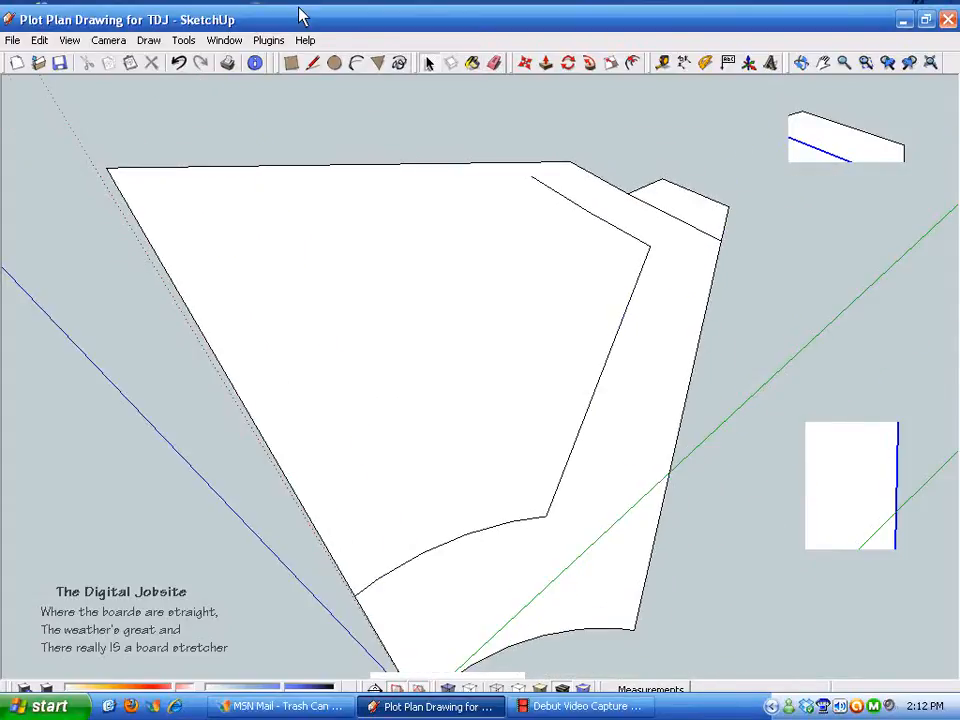
click(494, 63)
mouse_move(707, 229)
middle_down()
mouse_move(641, 274)
mouse_move(538, 499)
middle_up()
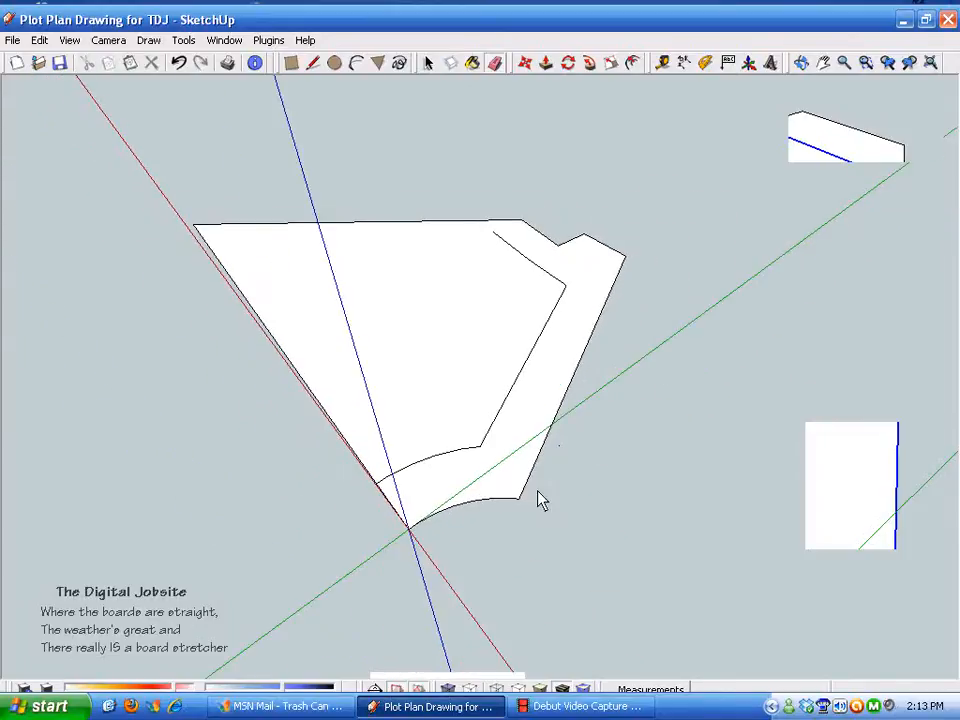
- Draw a 47' by 39' rectangle on the open ground beside the lot
click(294, 63)
middle_drag(562, 370, 501, 362)
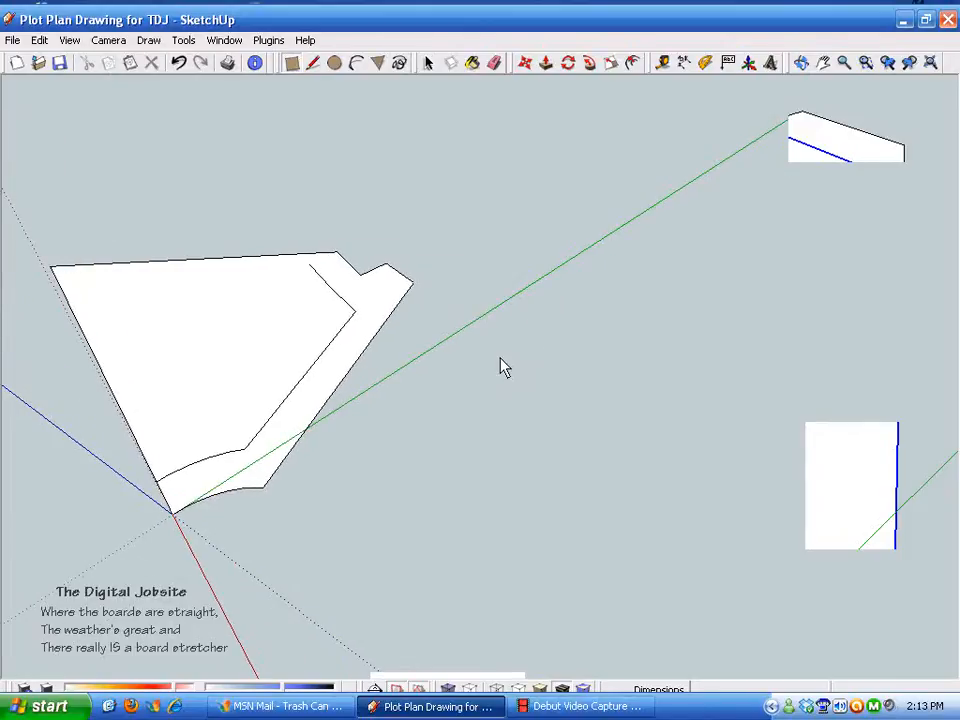
click(501, 357)
click(675, 412)
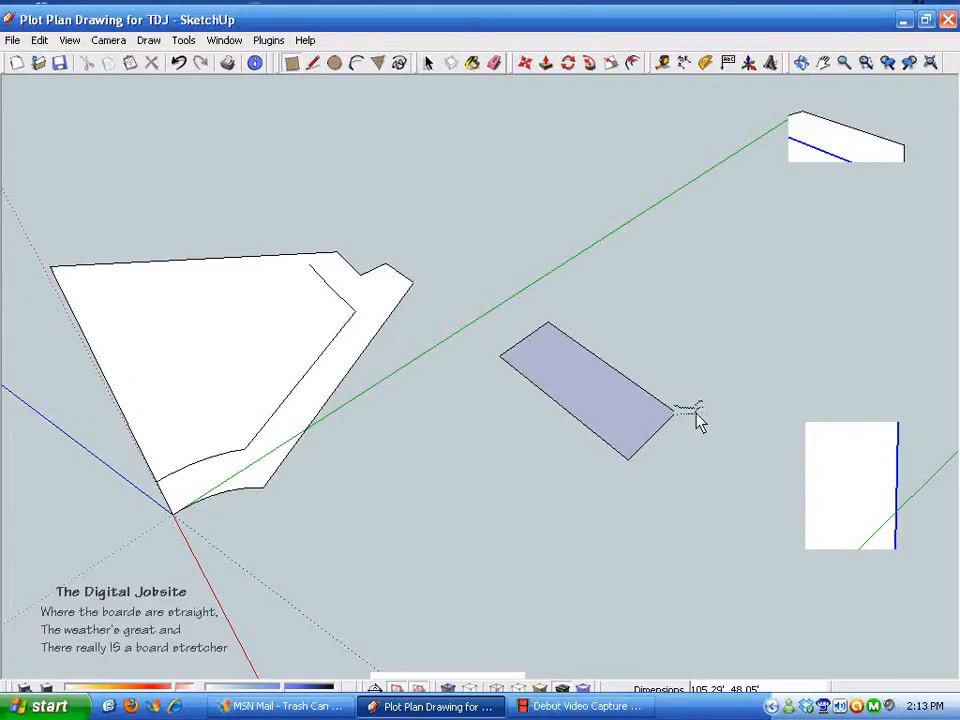
middle_drag(697, 413, 698, 413)
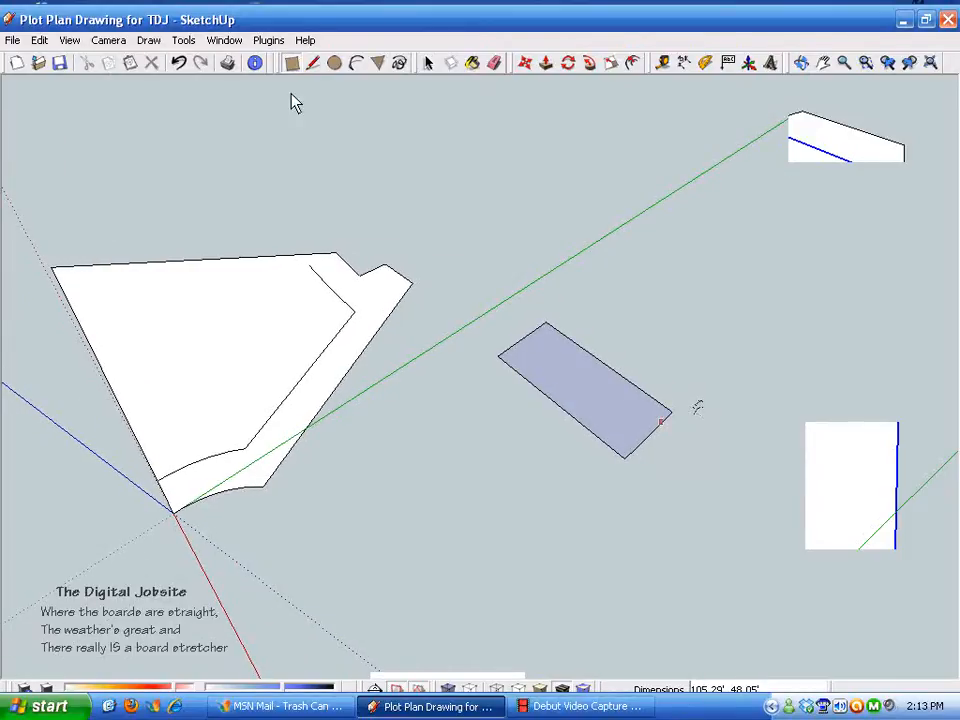
middle_drag(602, 373, 606, 362)
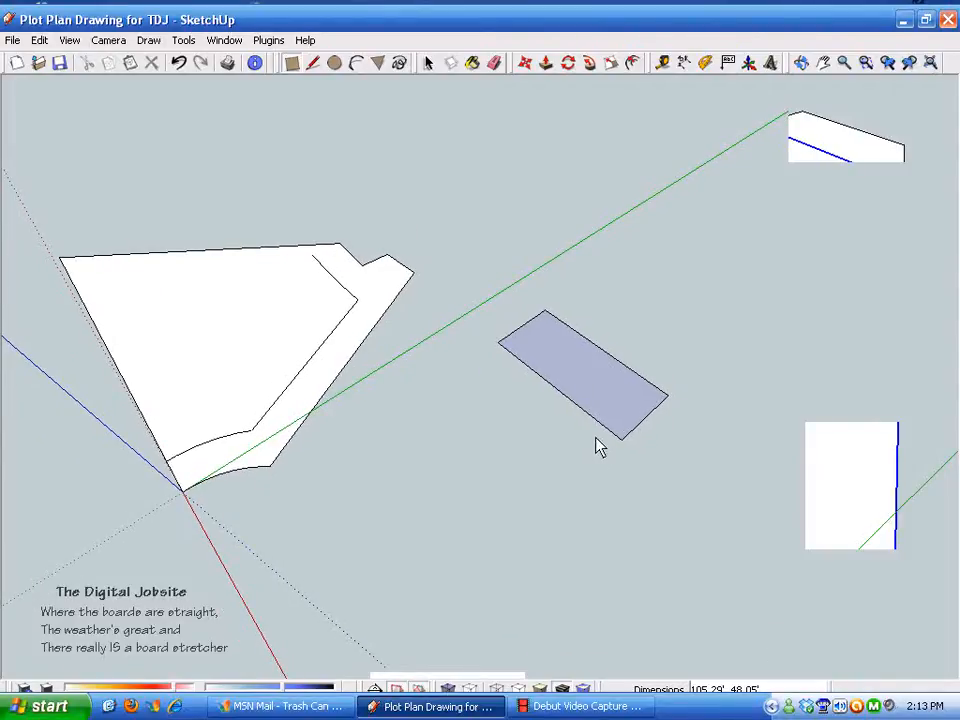
middle_drag(596, 447, 606, 394)
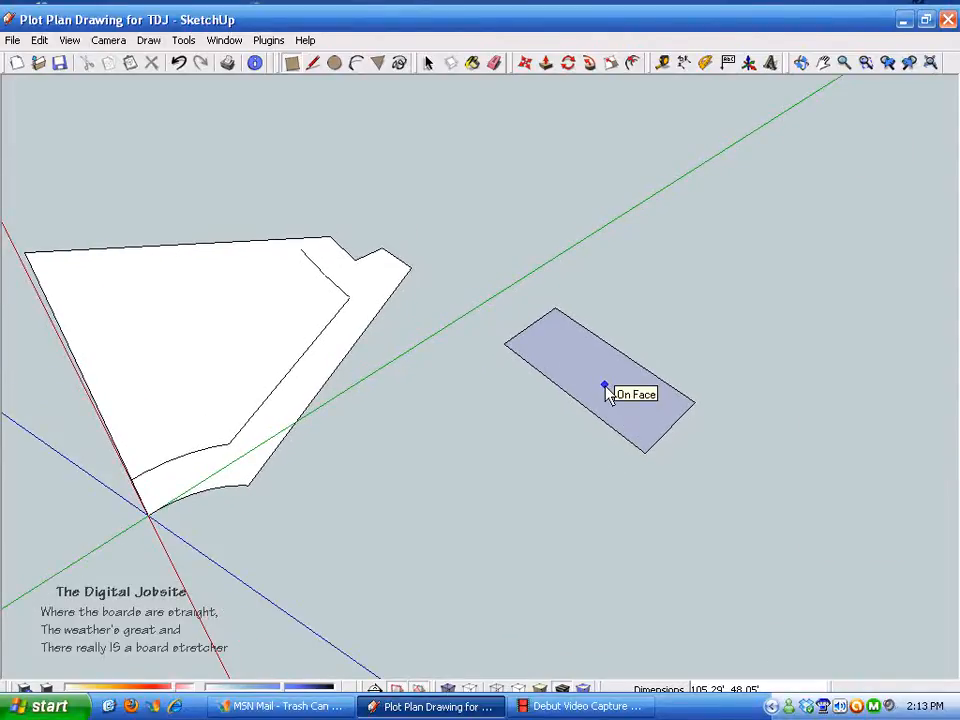
text(47)
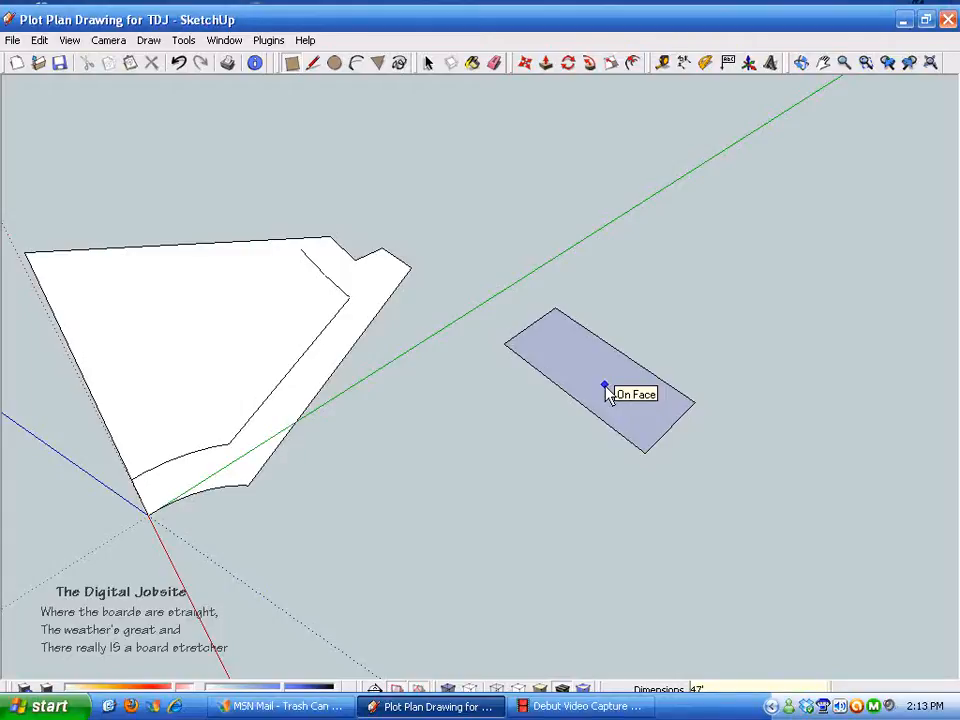
text(',39)
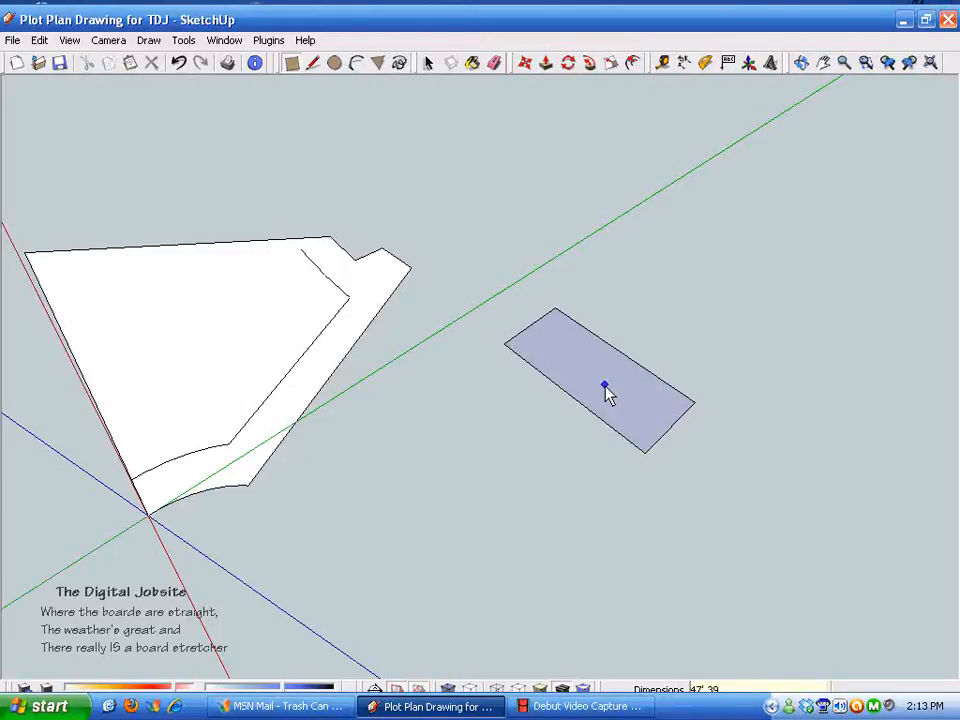
key(Return)
- Place a 30° protractor guide through the rectangle's far corner, measured from the extension of its back edge
scroll(610, 395, up, 8)
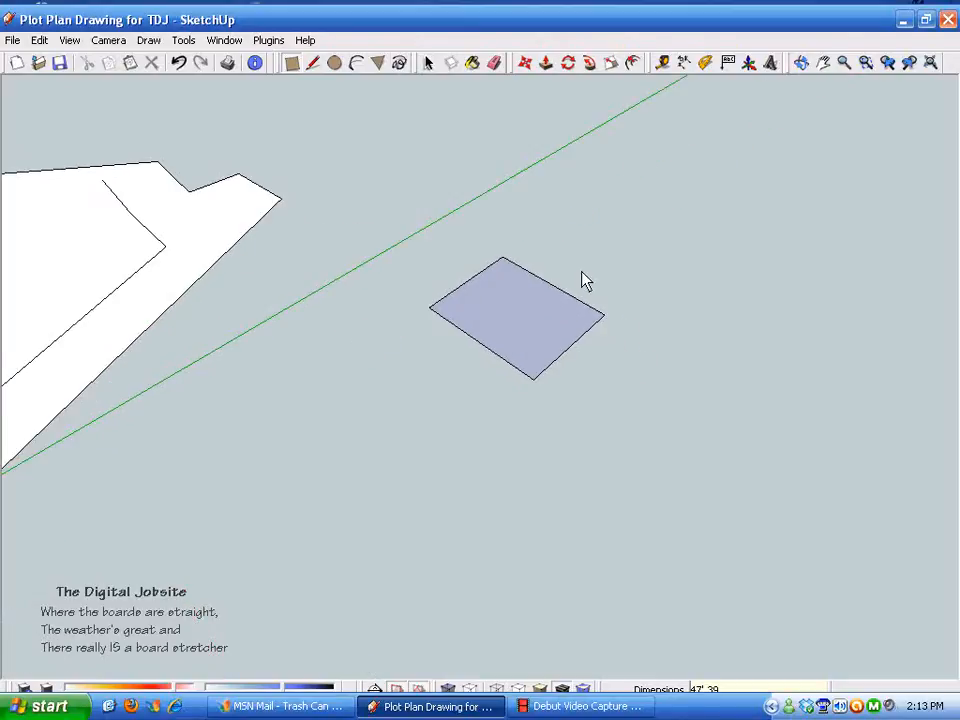
click(314, 63)
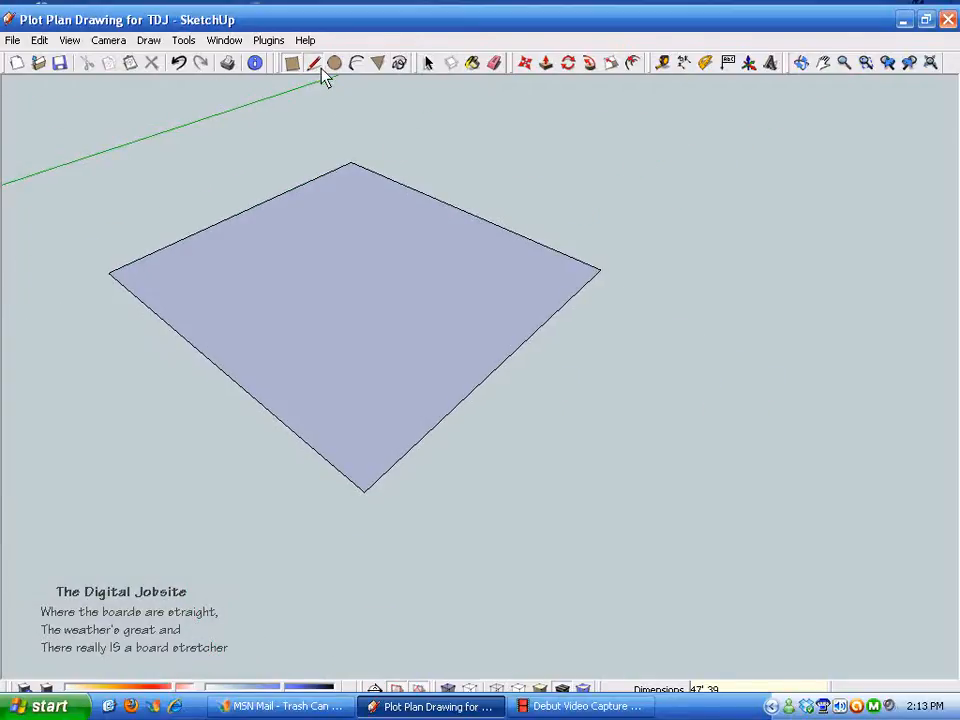
middle_drag(596, 283, 715, 75)
click(705, 63)
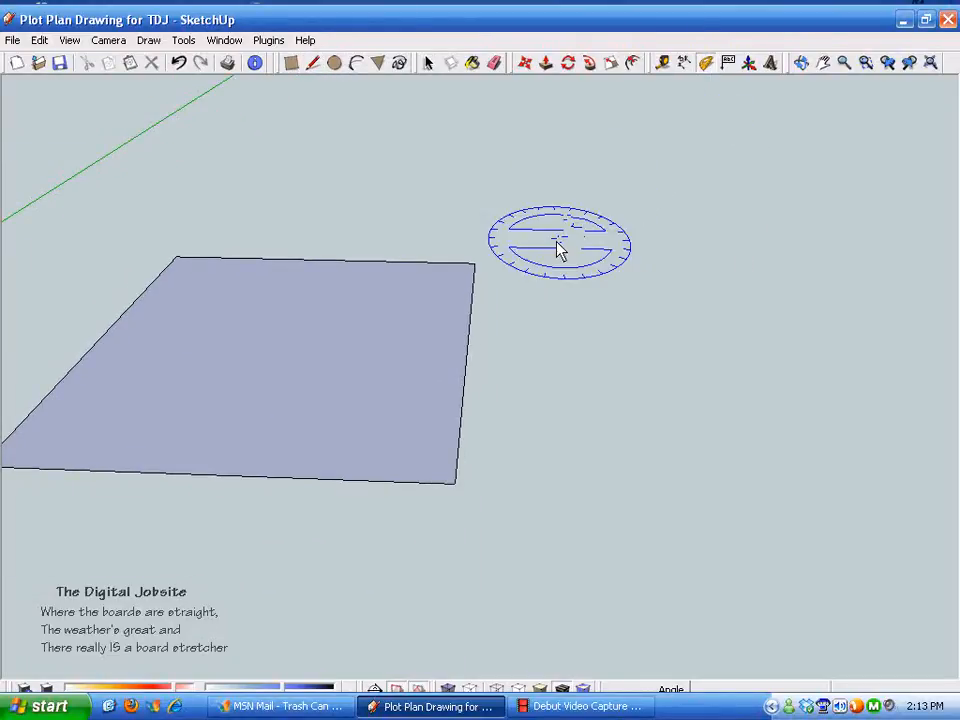
click(474, 264)
click(655, 268)
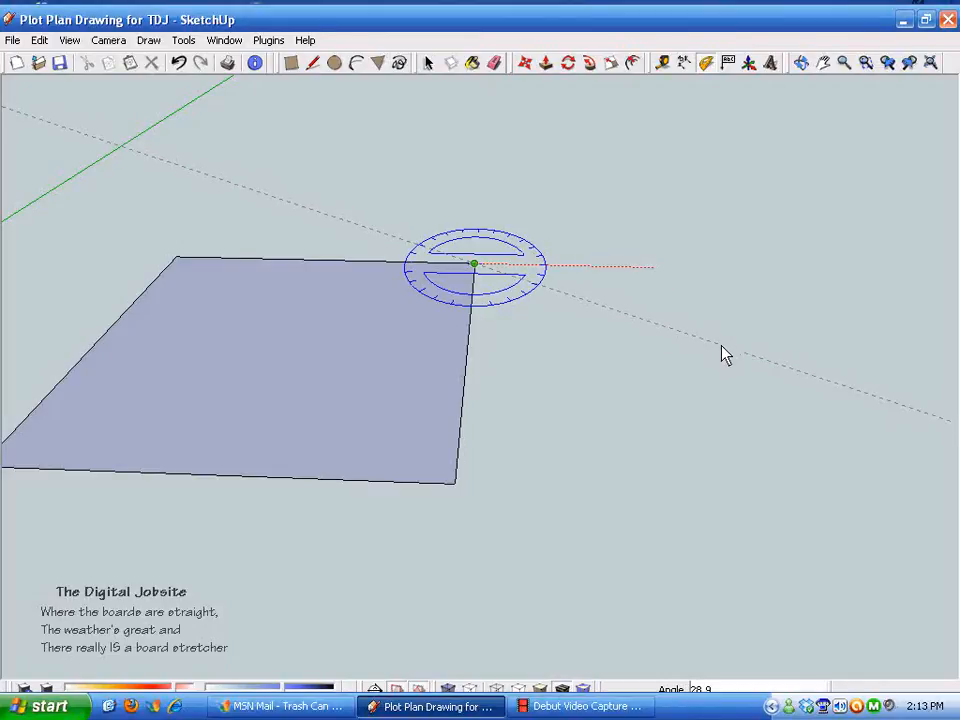
scroll(721, 346, down, 1)
scroll(721, 346, up, 3)
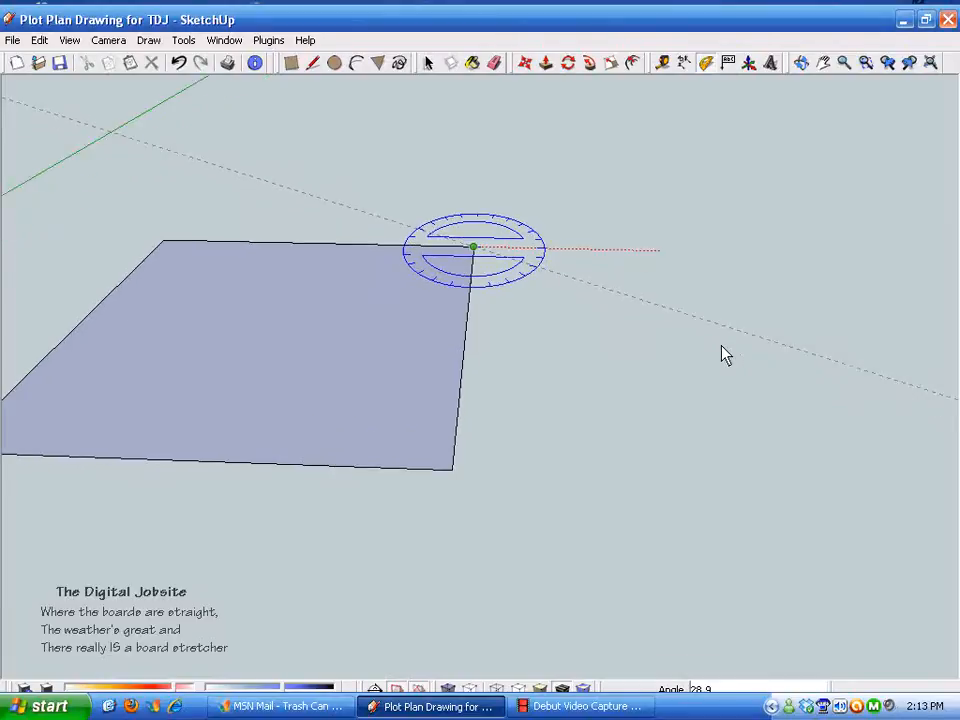
click(549, 272)
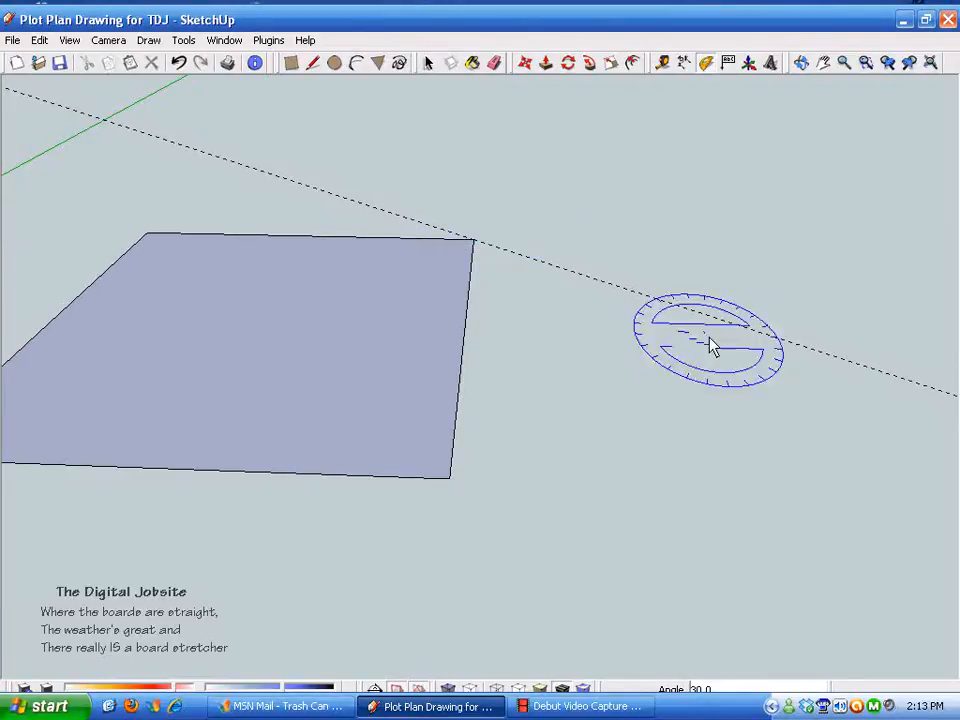
scroll(790, 390, down, 2)
scroll(705, 432, down, 1)
- Draw a 32' line along the angled guide, starting at the rectangle's corner
click(314, 64)
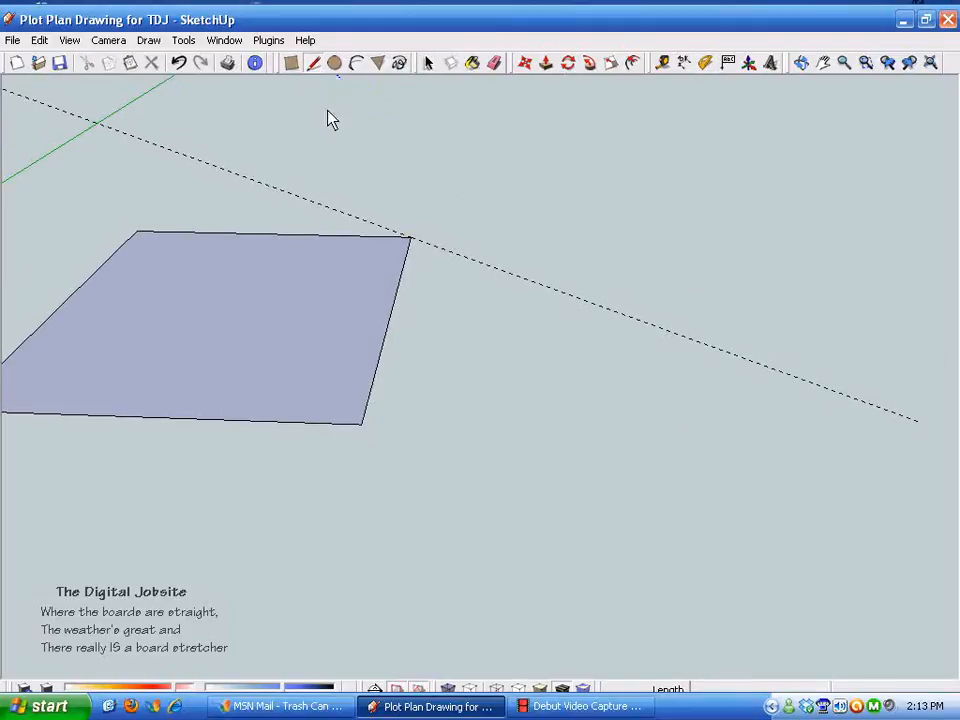
click(421, 240)
middle_drag(516, 225, 482, 256)
key(Escape)
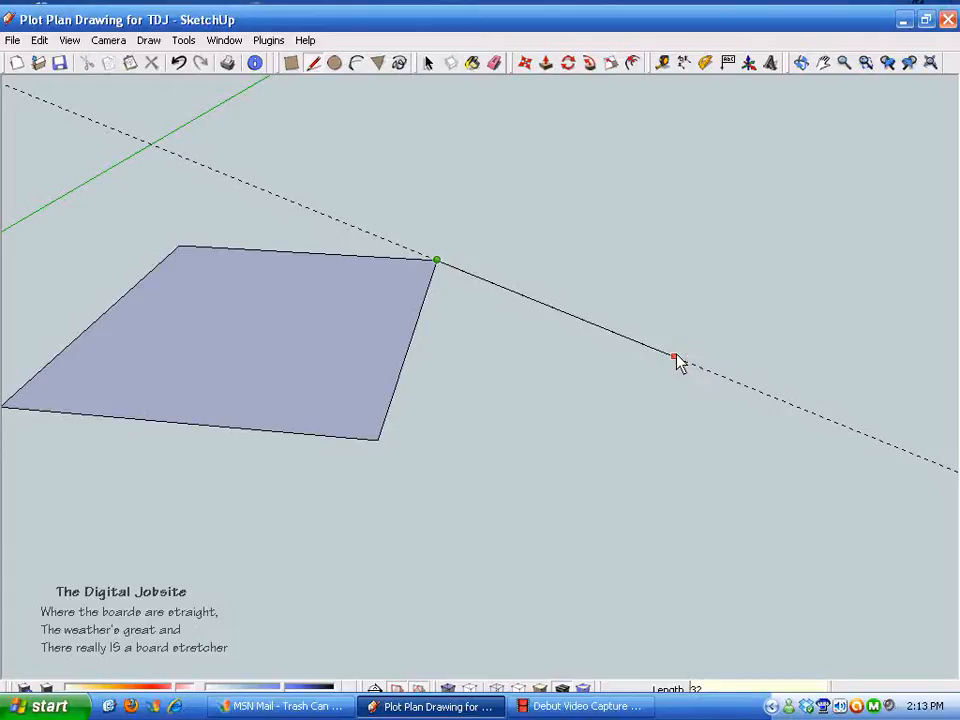
click(607, 329)
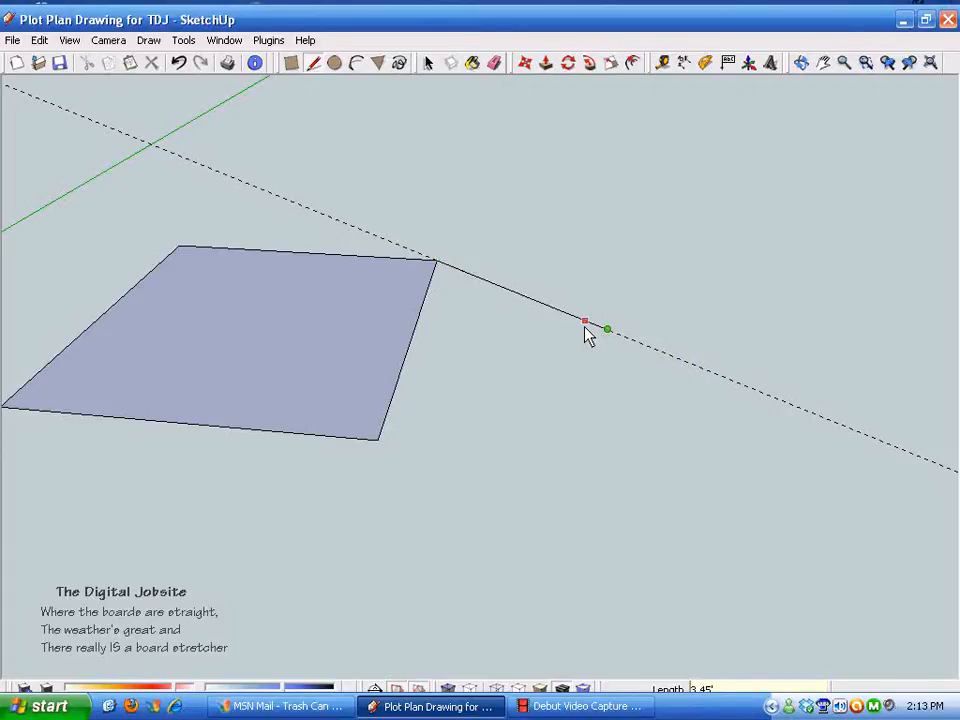
scroll(586, 335, up, 4)
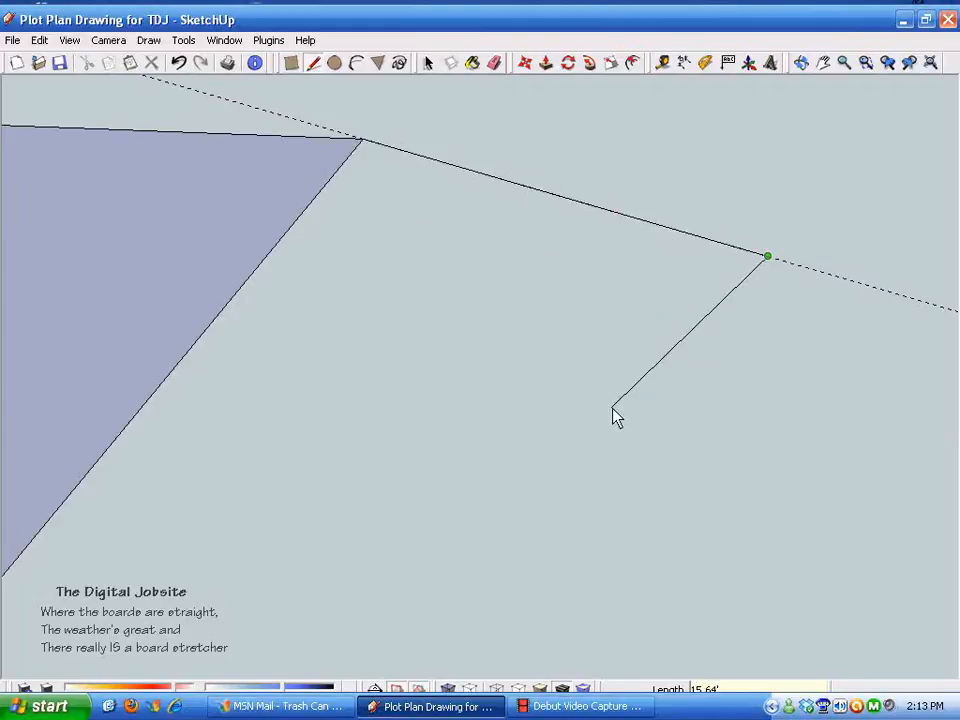
scroll(674, 472, down, 1)
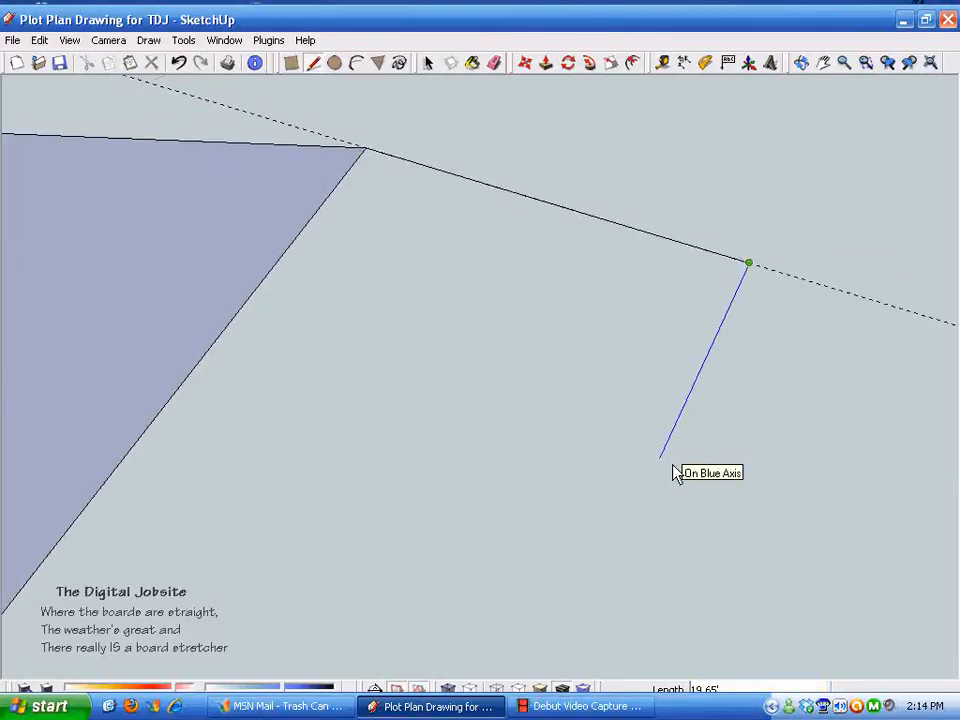
scroll(670, 474, down, 2)
scroll(561, 422, up, 3)
key(Escape)
- Place a 90° protractor guide at the outer end of the 32' line, measured from that line
click(706, 62)
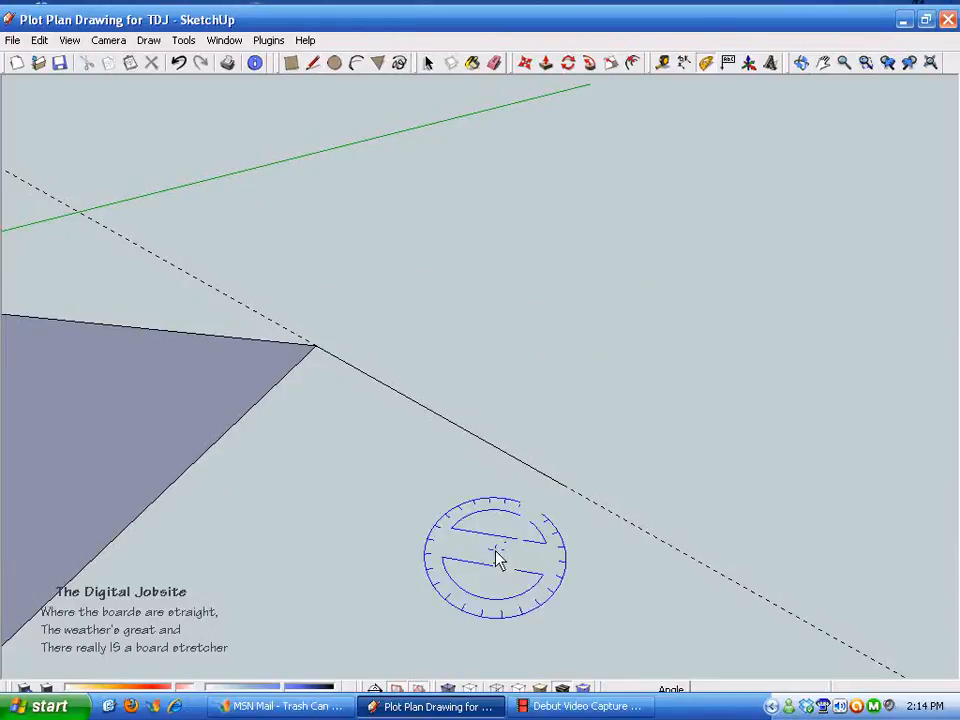
click(563, 485)
click(495, 447)
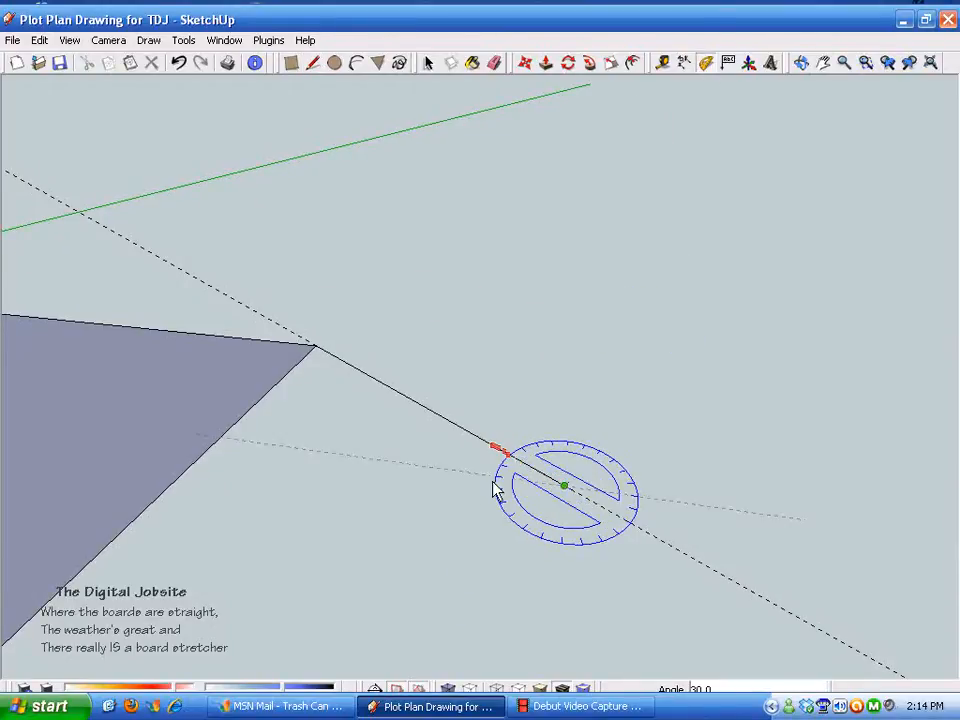
click(524, 526)
scroll(553, 520, down, 1)
scroll(562, 262, down, 2)
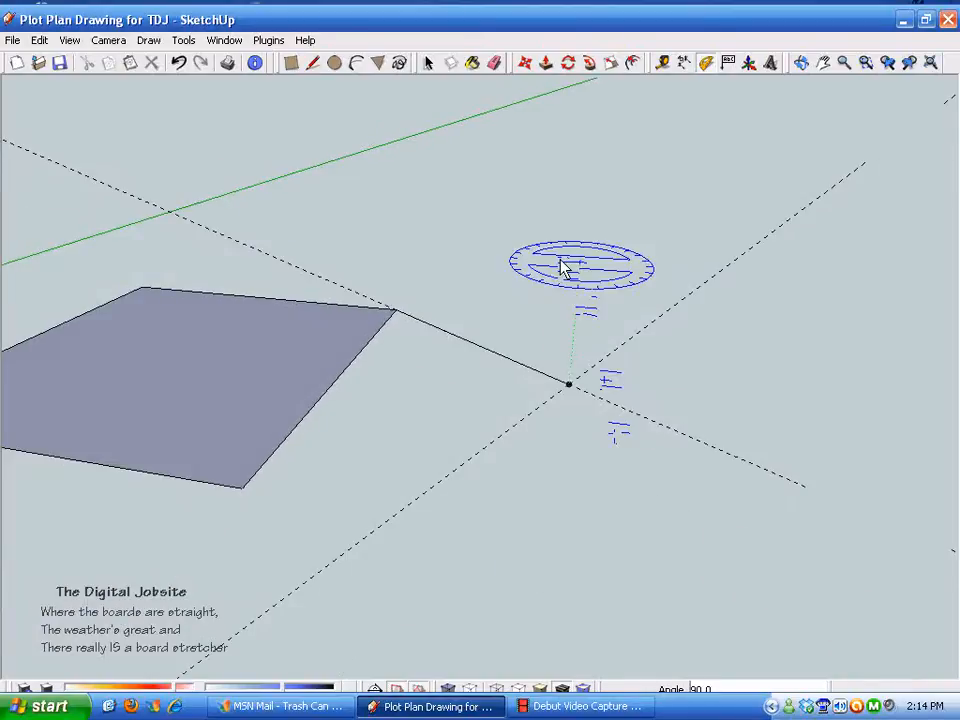
- Draw a 28' line from the 32' line's outer end along the perpendicular guide, and close the wing with a line back to the rectangle
scroll(500, 270, up, 2)
click(315, 67)
scroll(490, 220, down, 2)
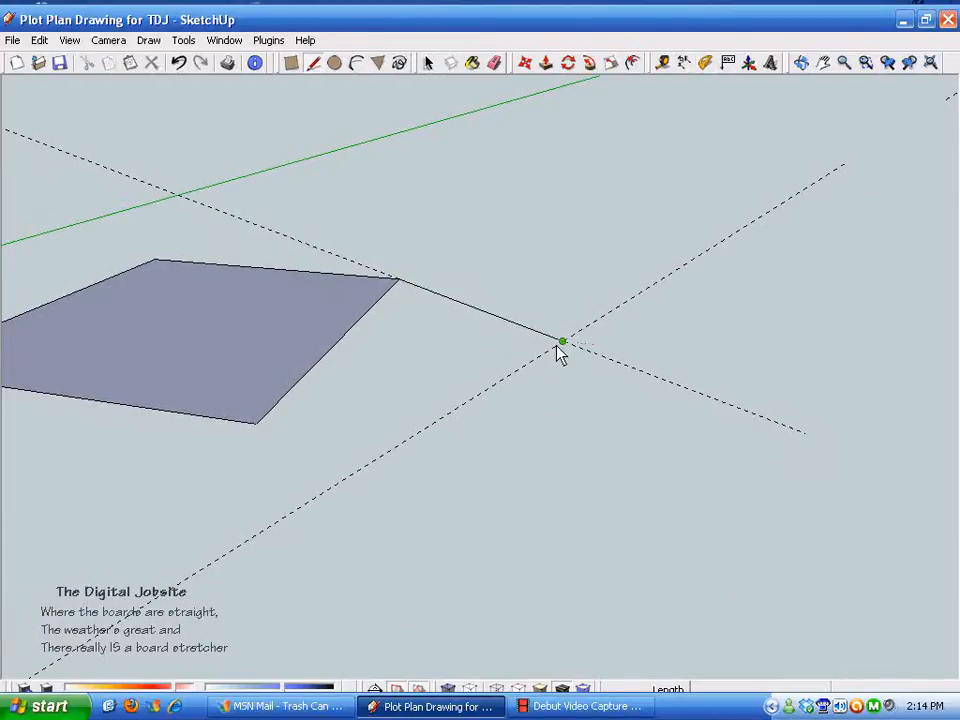
click(562, 342)
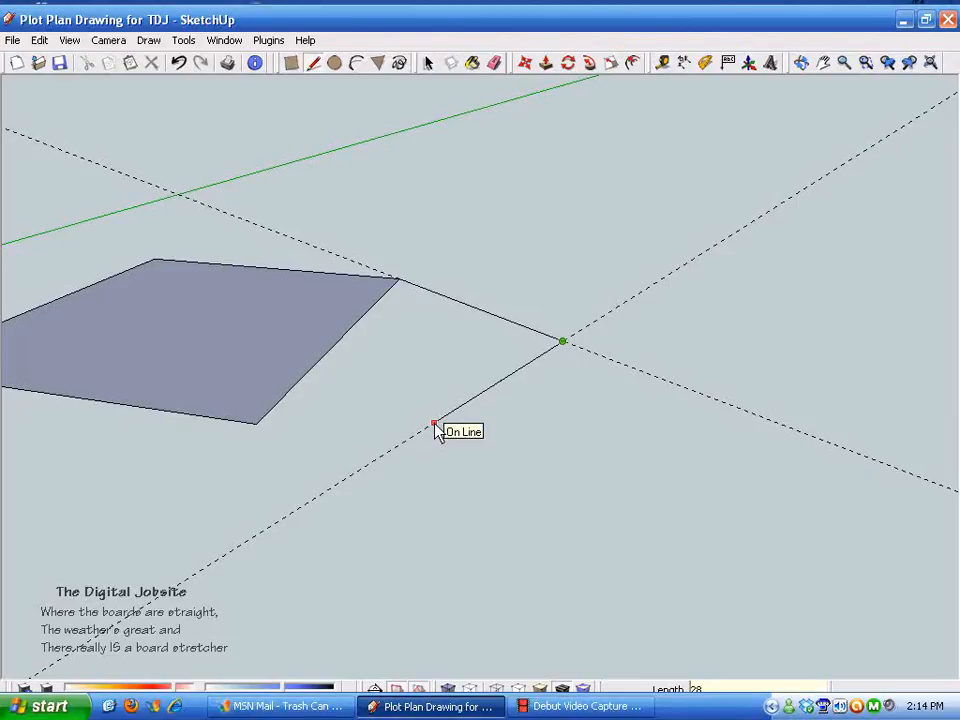
middle_drag(435, 424, 320, 413)
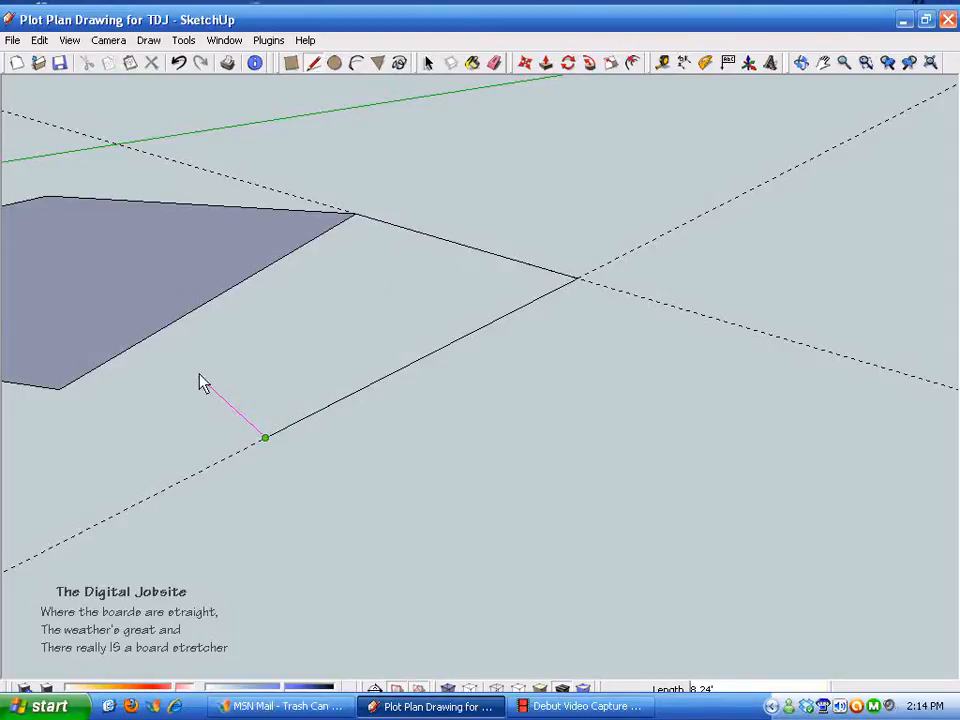
click(152, 335)
key(space)
- Erase the shared edge between the rectangle and the angled wing to merge them into one footprint
mouse_move(403, 336)
middle_down()
mouse_move(461, 349)
mouse_move(488, 373)
mouse_move(559, 328)
mouse_move(514, 441)
mouse_move(426, 184)
mouse_move(395, 228)
mouse_move(418, 232)
middle_up()
click(491, 65)
click(340, 285)
- Draw a rectangle extending outward from the footprint's back corner, on the side opposite the angled wing
mouse_move(350, 300)
middle_down()
mouse_move(388, 320)
mouse_move(375, 302)
mouse_move(441, 276)
mouse_move(461, 133)
mouse_move(430, 115)
middle_up()
click(290, 63)
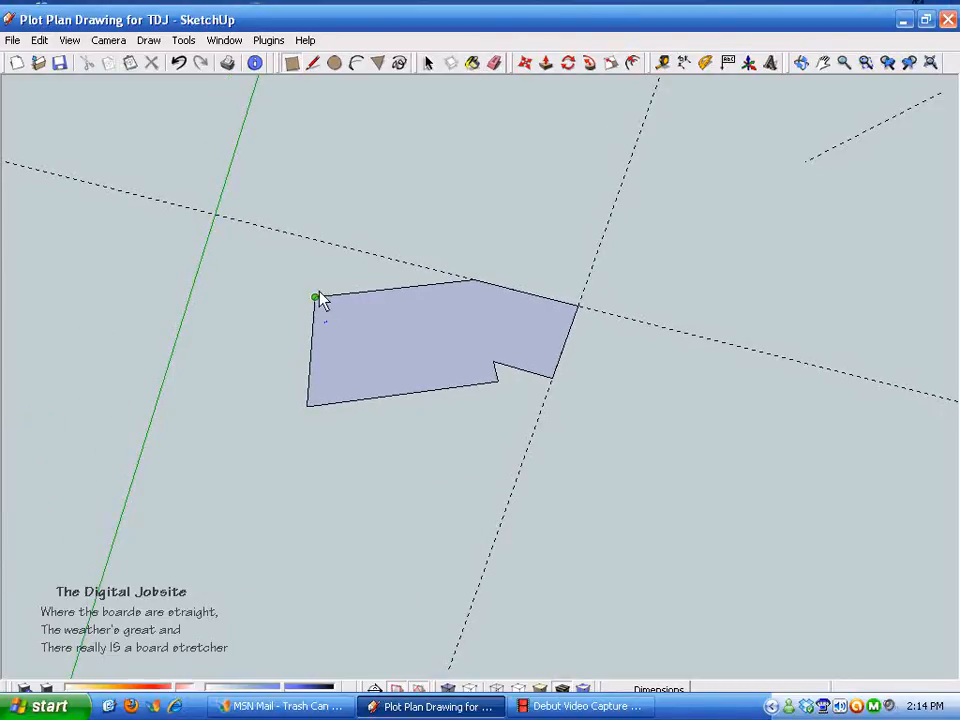
click(316, 298)
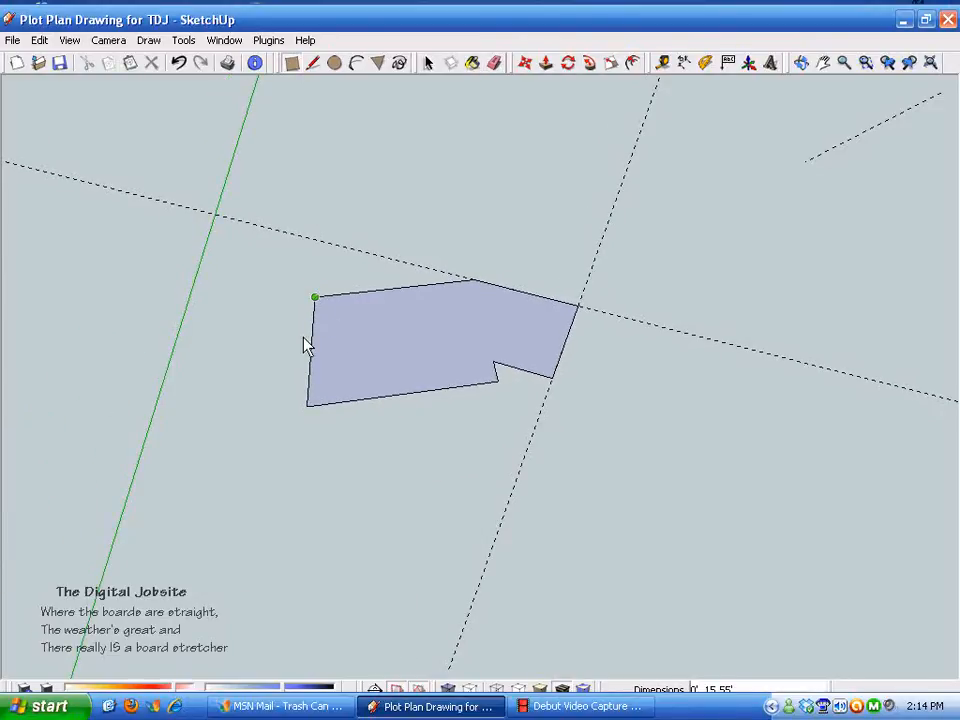
click(222, 366)
- Erase the edge dividing the added rectangle from the rest of the footprint, and delete the guide lines
click(494, 63)
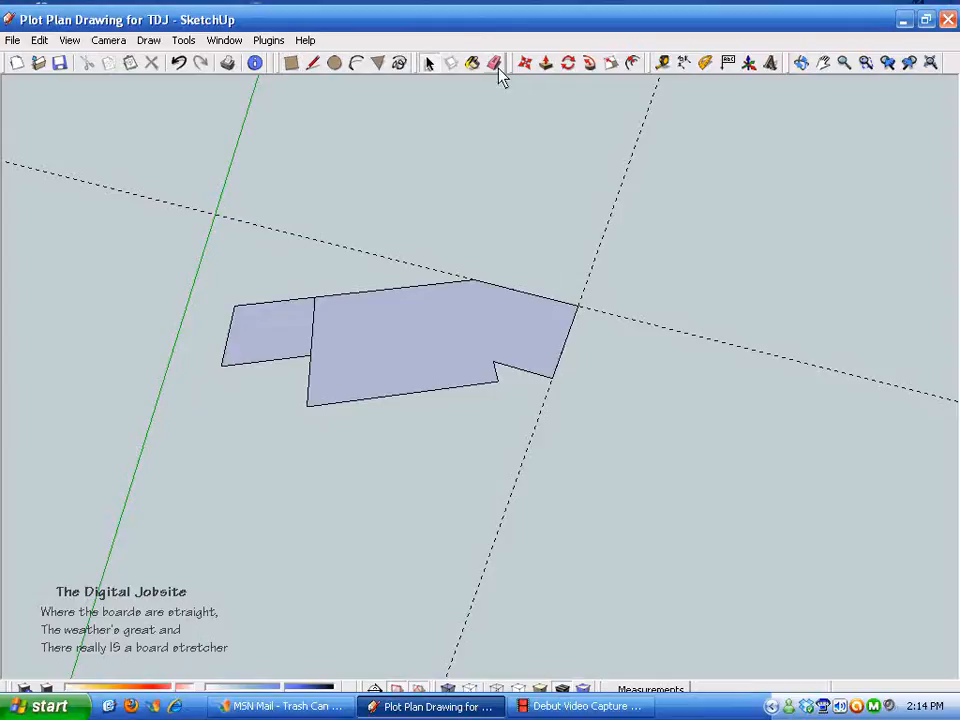
click(314, 322)
middle_drag(702, 226, 706, 225)
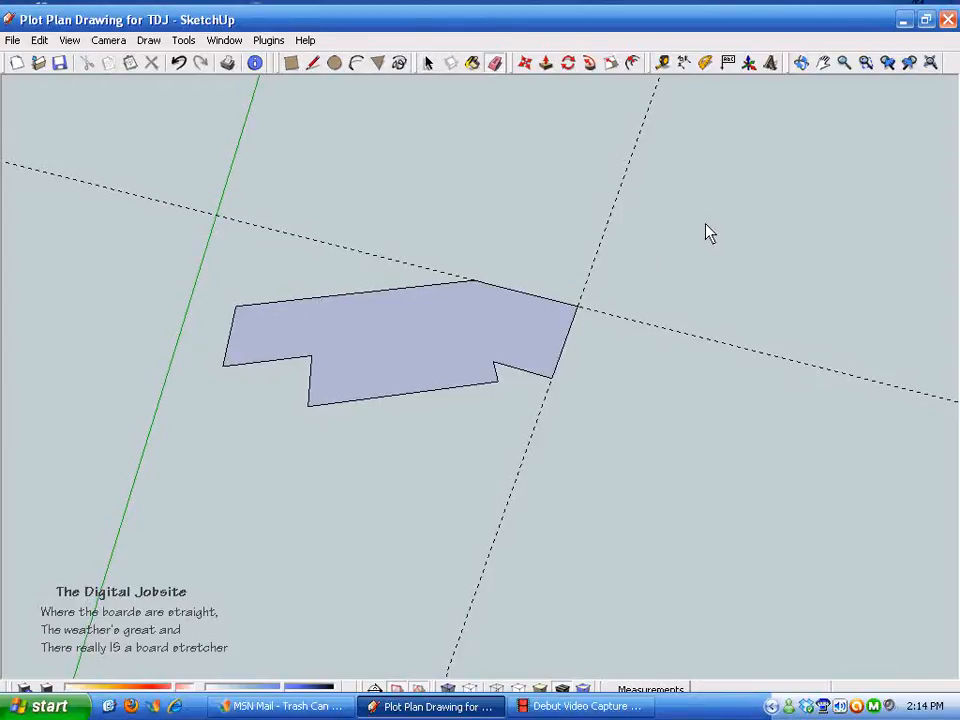
key(space)
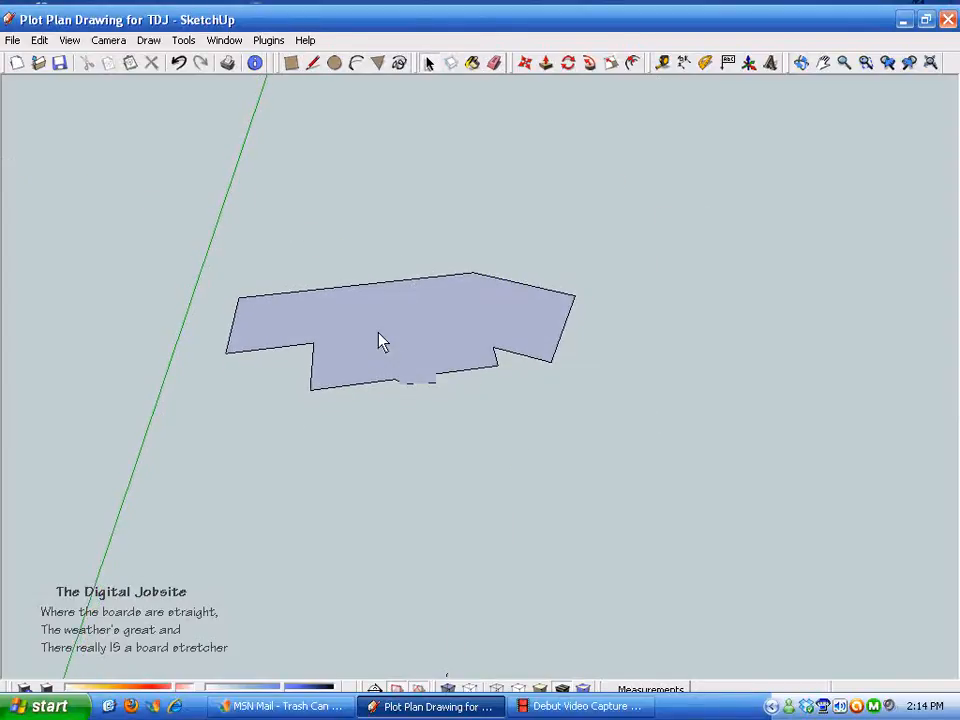
- Select the whole building footprint, face and edges, and make it a group
click(360, 326)
drag(171, 221, 617, 388)
right_click(368, 327)
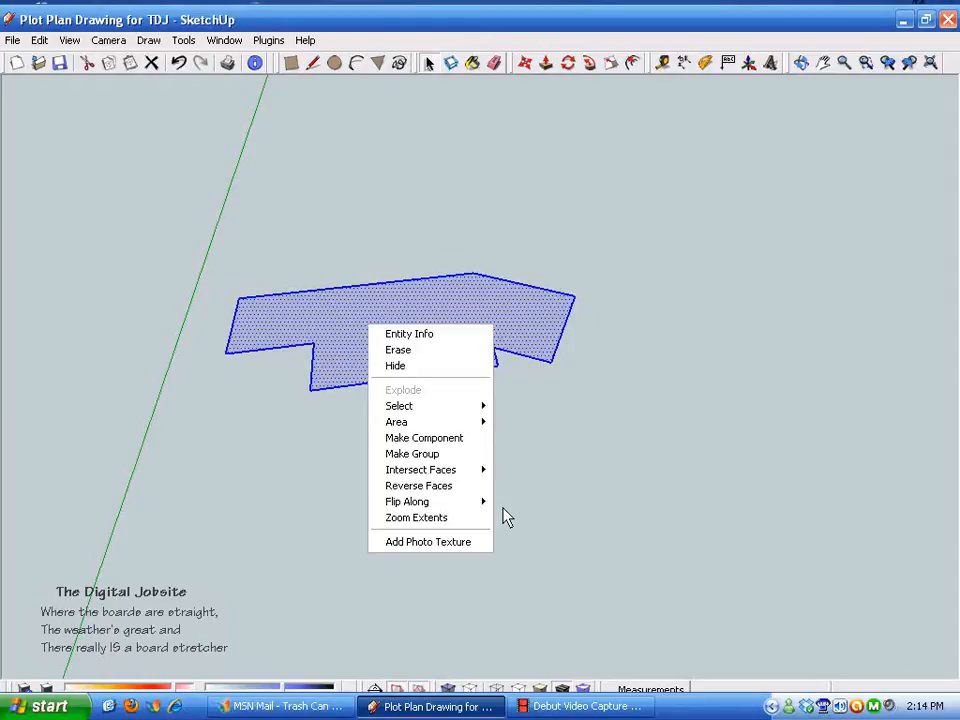
click(412, 454)
- Place a guide line 15' inside the lot, parallel to the long side boundary that starts at the origin
middle_drag(412, 454, 312, 520)
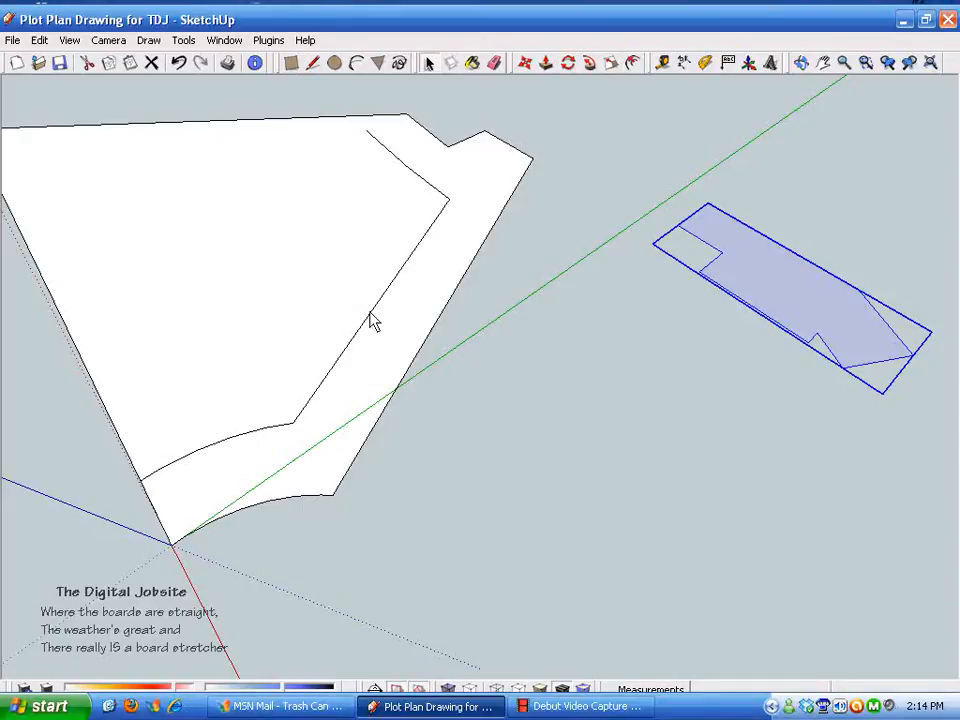
middle_drag(371, 321, 437, 339)
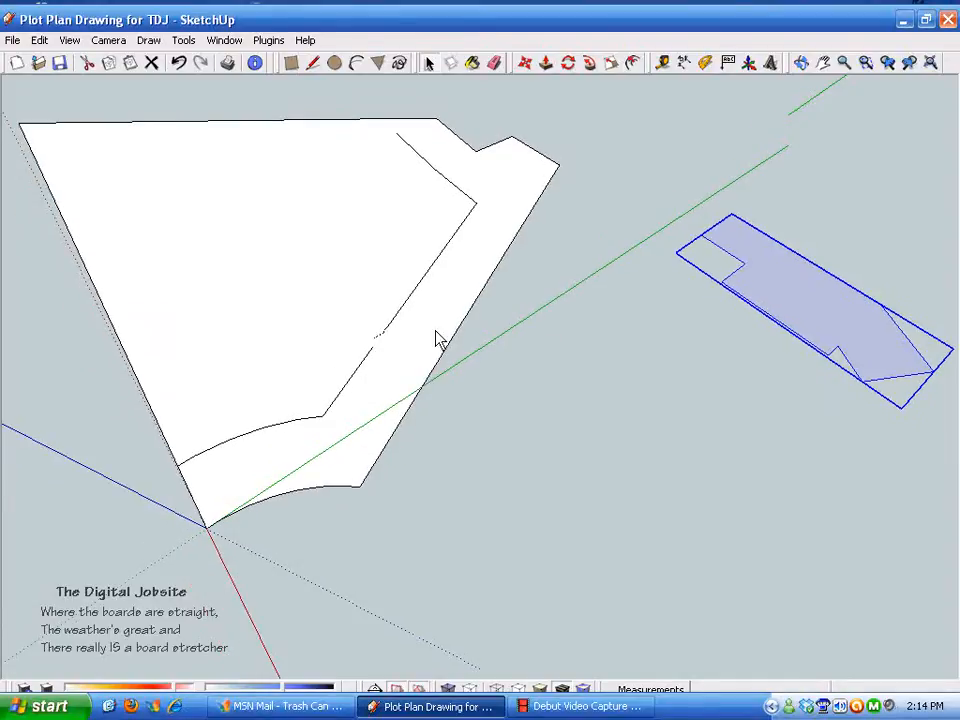
click(663, 63)
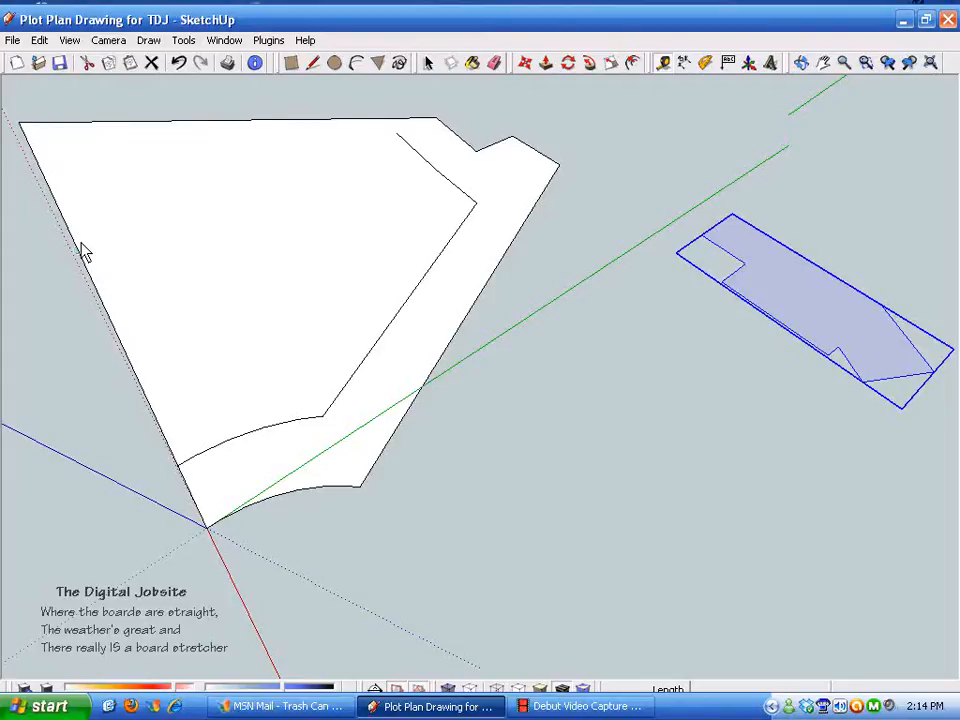
scroll(79, 251, up, 2)
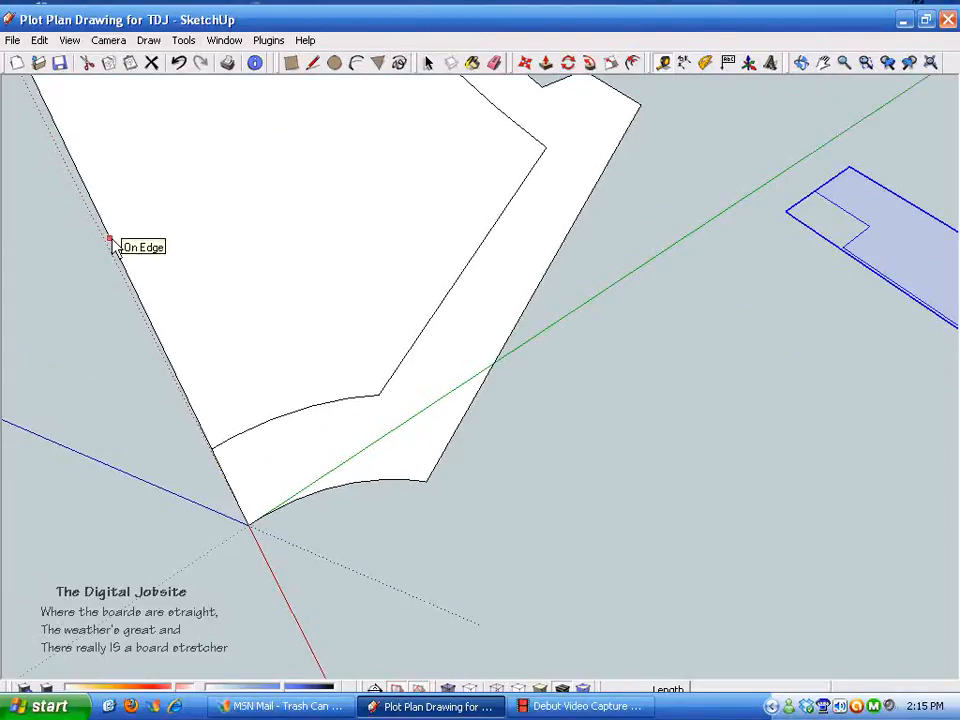
click(111, 240)
middle_drag(171, 218, 836, 206)
click(165, 215)
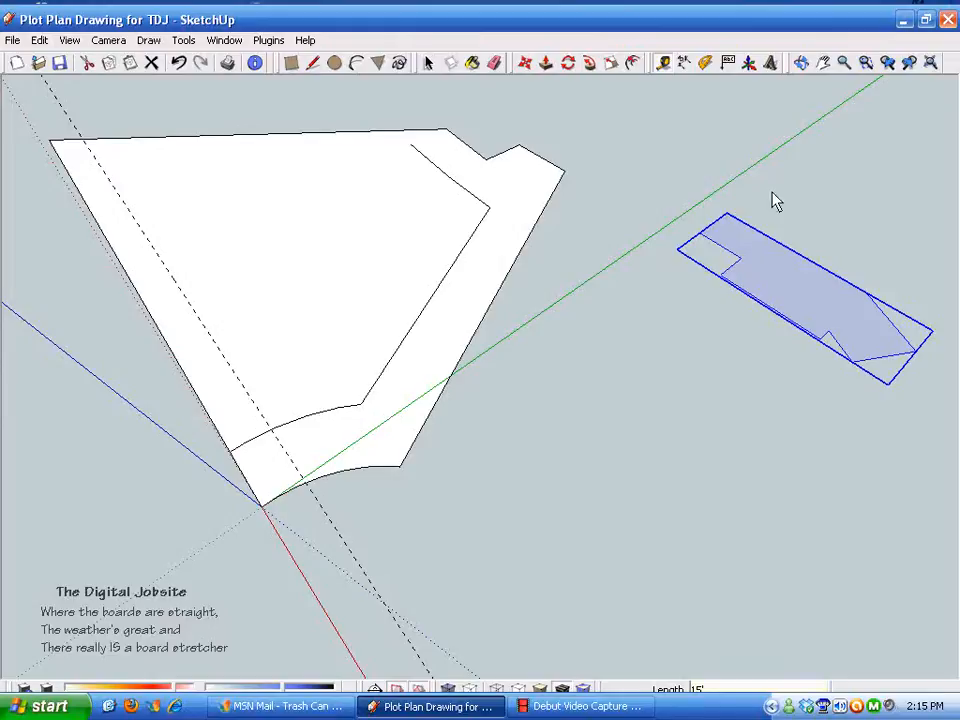
key(space)
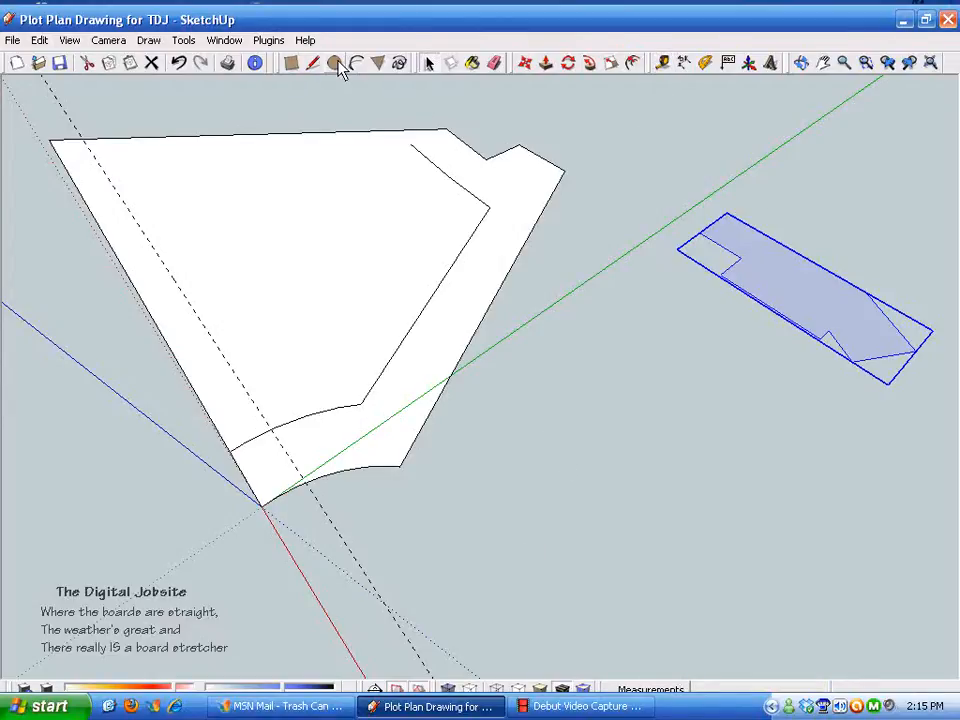
- Place a protractor guide from the lot's corner at the origin through the far end of the curved front boundary
click(706, 63)
scroll(330, 560, up, 2)
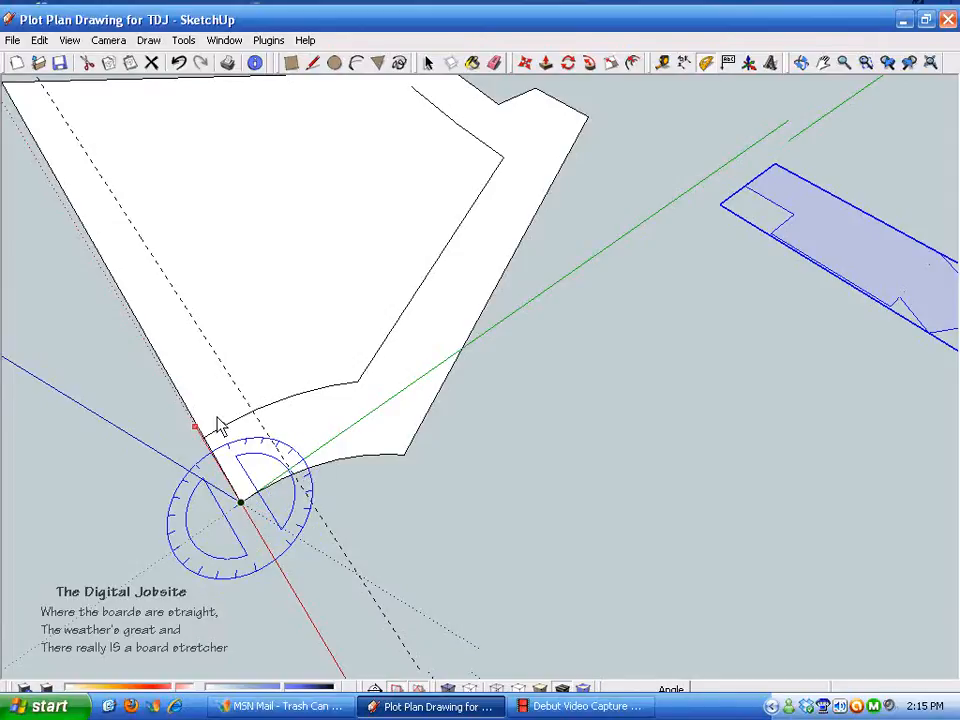
click(92, 240)
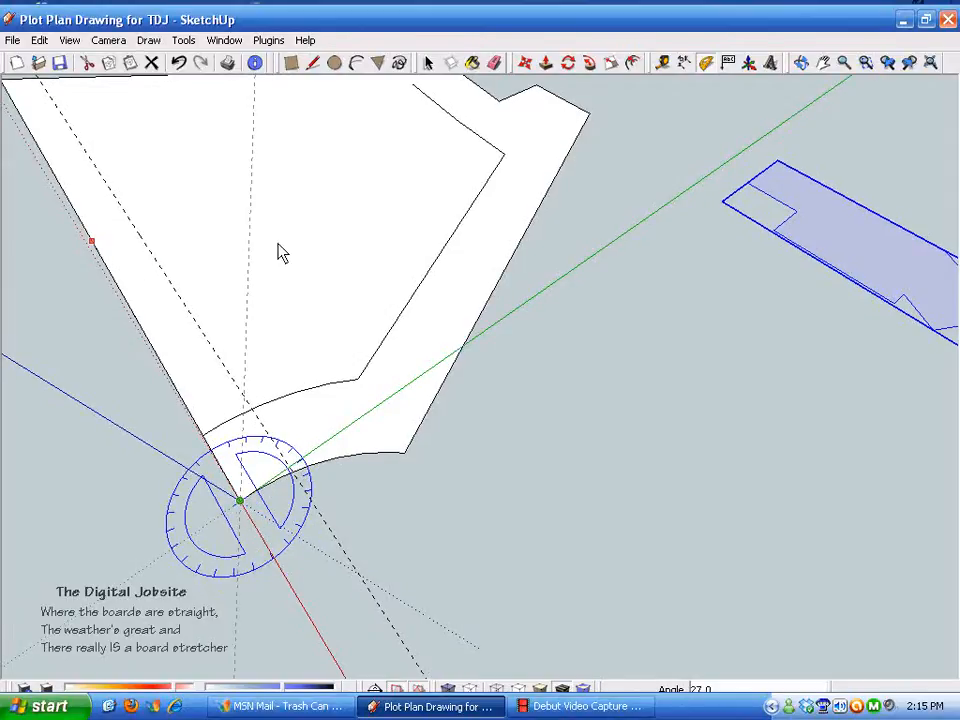
click(405, 460)
middle_drag(407, 452, 385, 488)
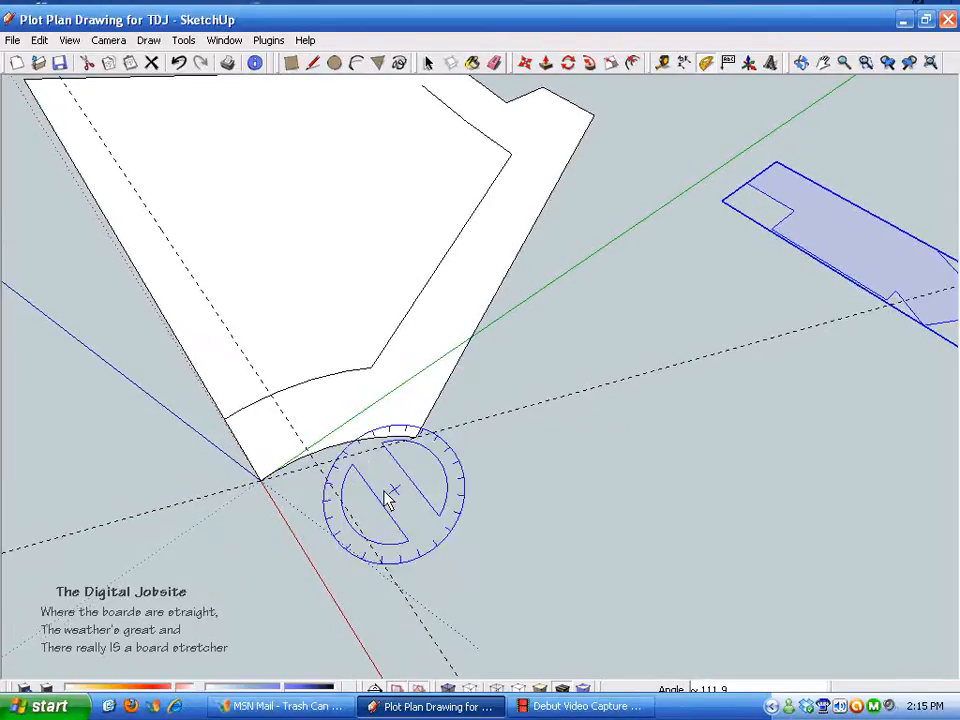
key(space)
- Place a guide parallel to the front guide, about 41' farther into the lot
click(664, 63)
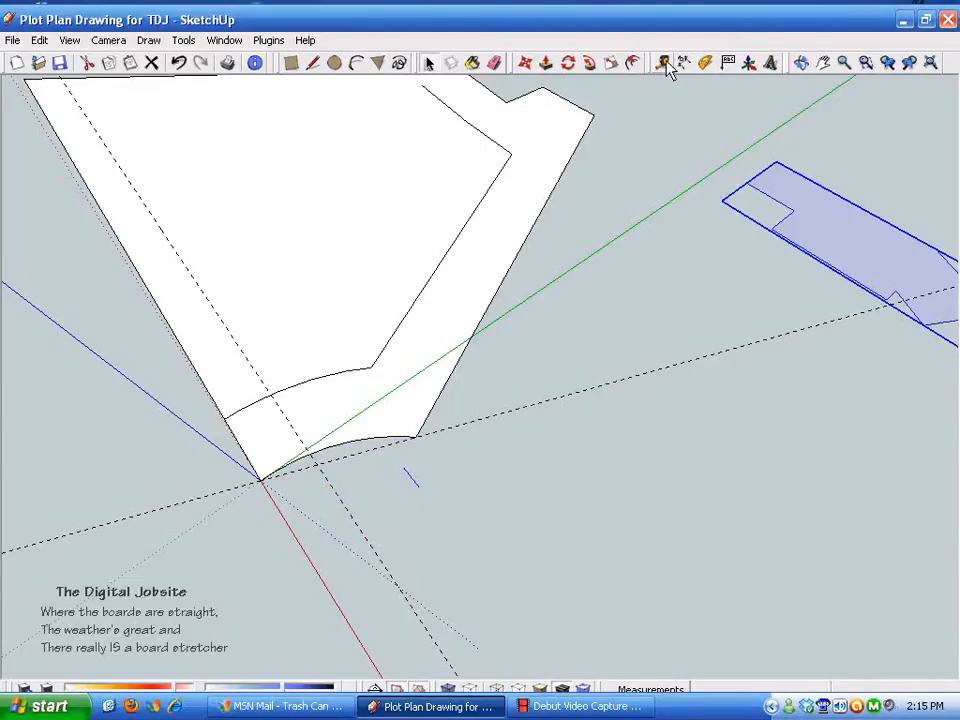
click(347, 458)
middle_drag(316, 333, 315, 381)
middle_drag(214, 396, 300, 490)
middle_drag(617, 465, 674, 68)
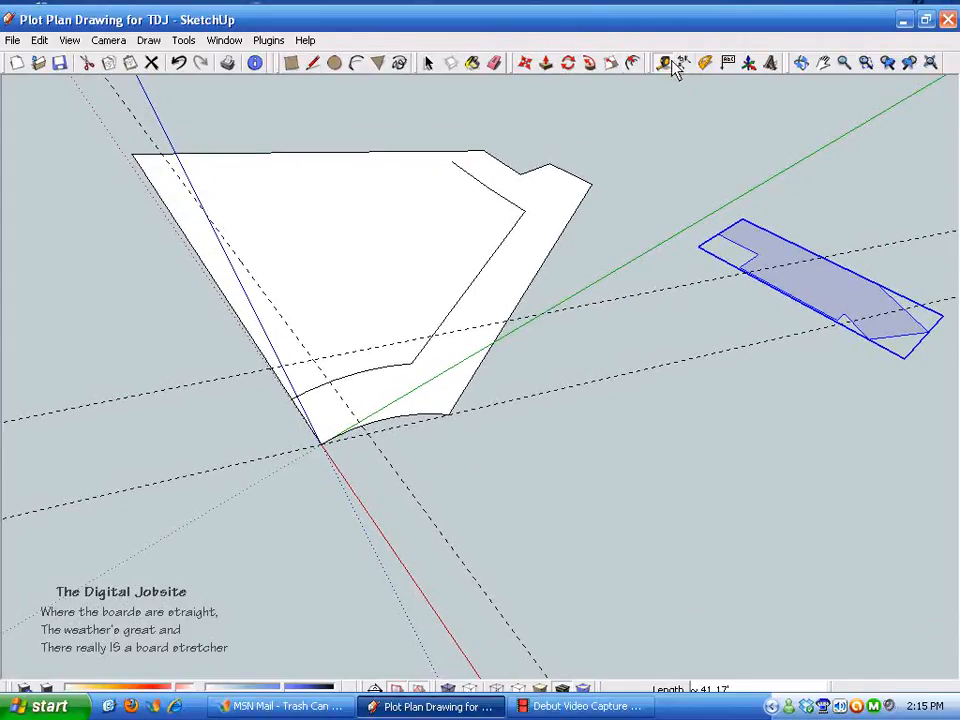
key(space)
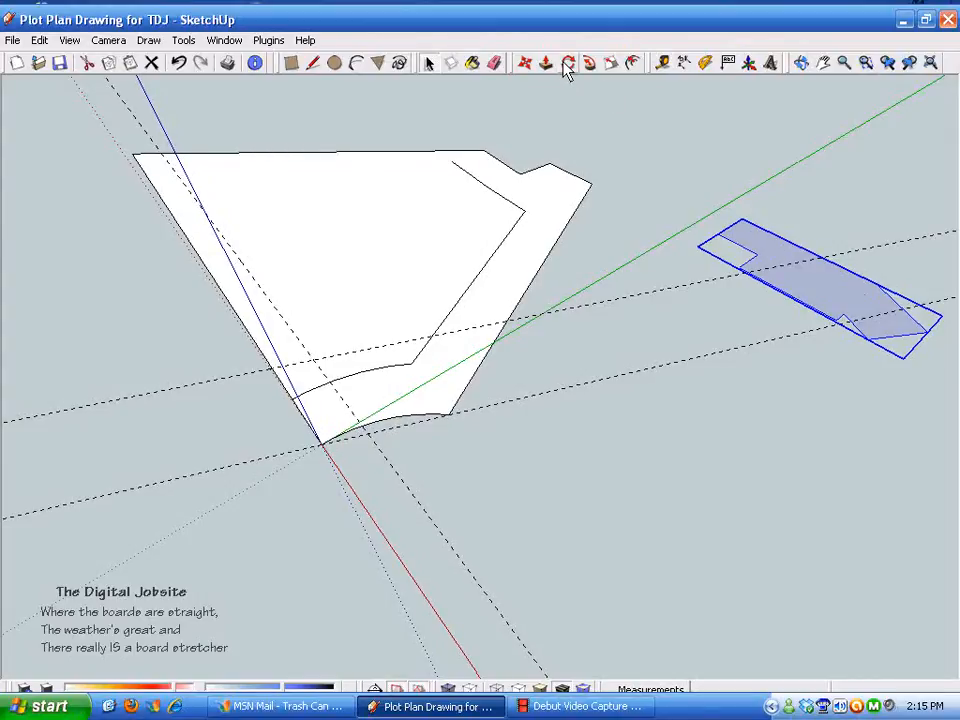
- Move the grouped footprint into the lot, placing the angled wing's front corner on the side setback line
click(526, 63)
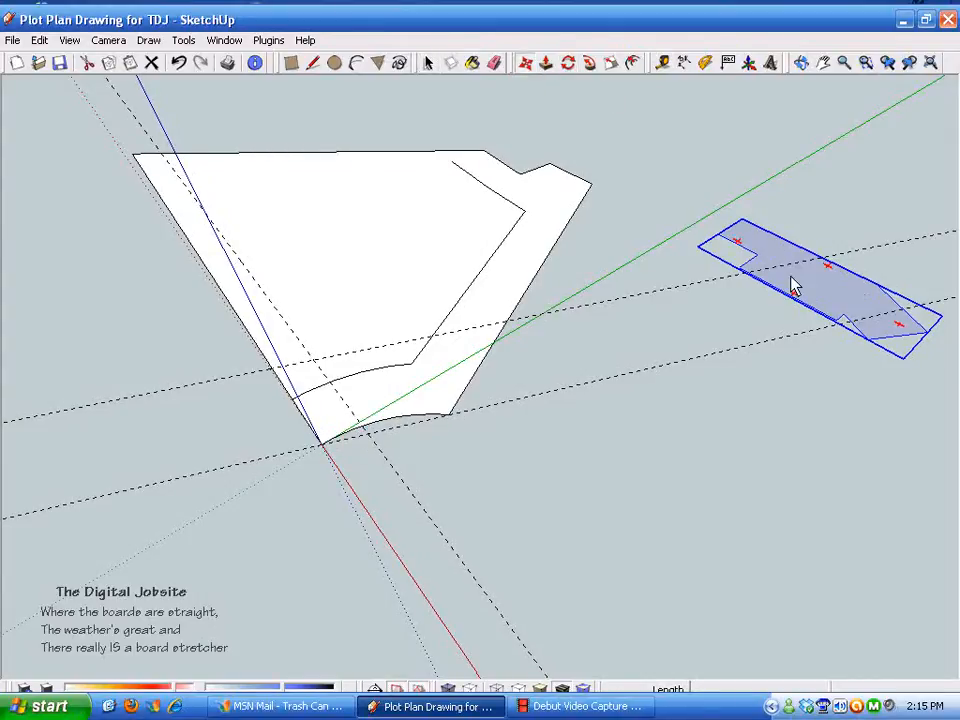
click(878, 350)
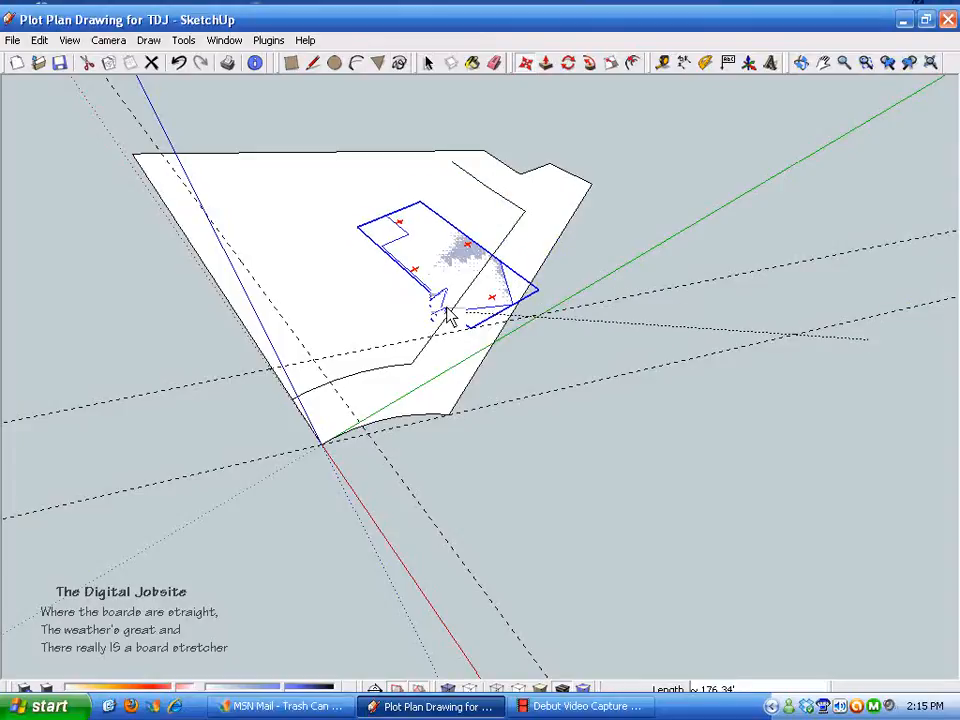
scroll(438, 300, up, 8)
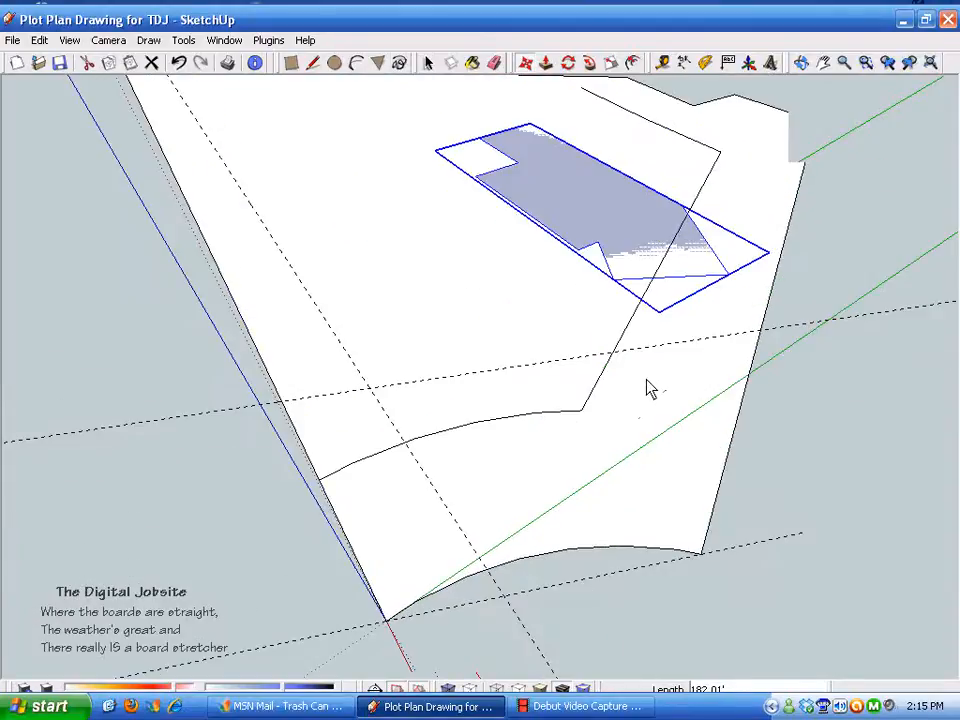
click(698, 384)
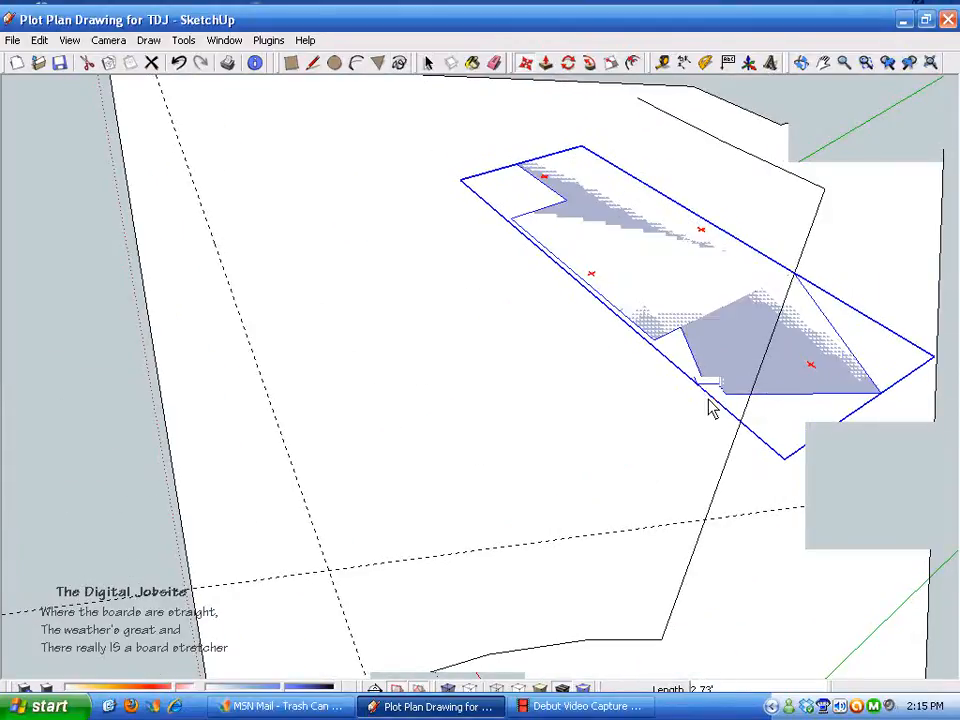
click(741, 417)
scroll(624, 216, down, 2)
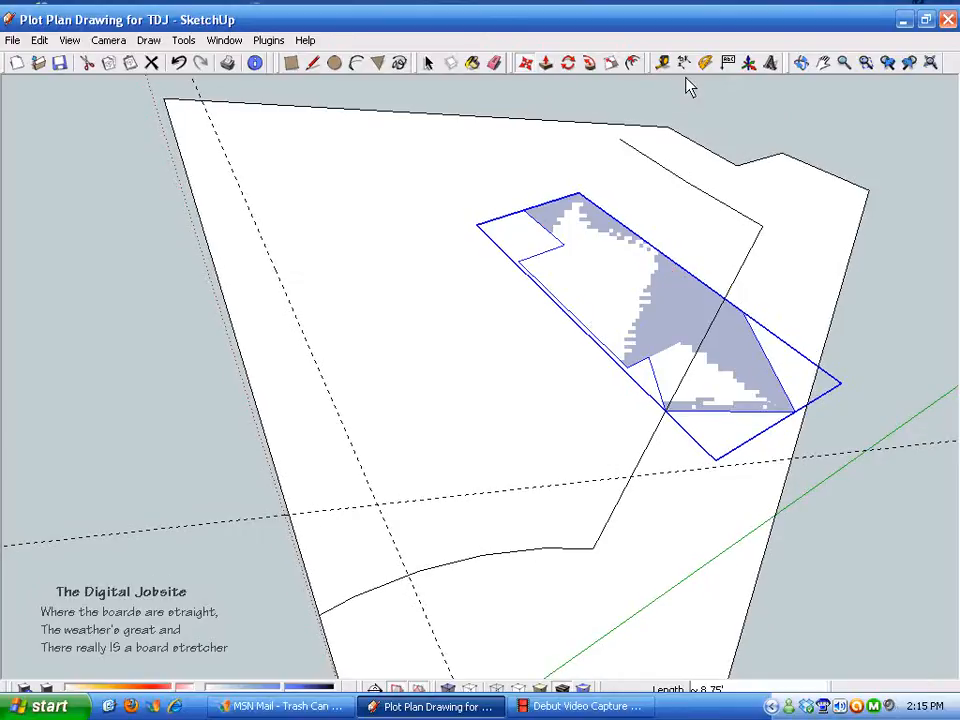
click(570, 63)
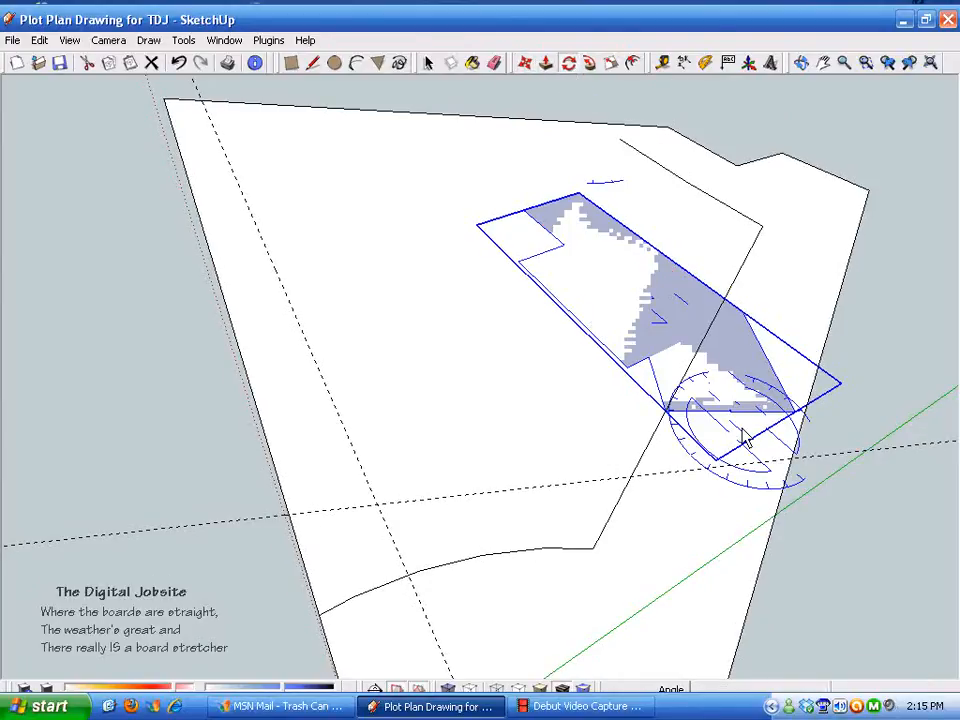
click(665, 410)
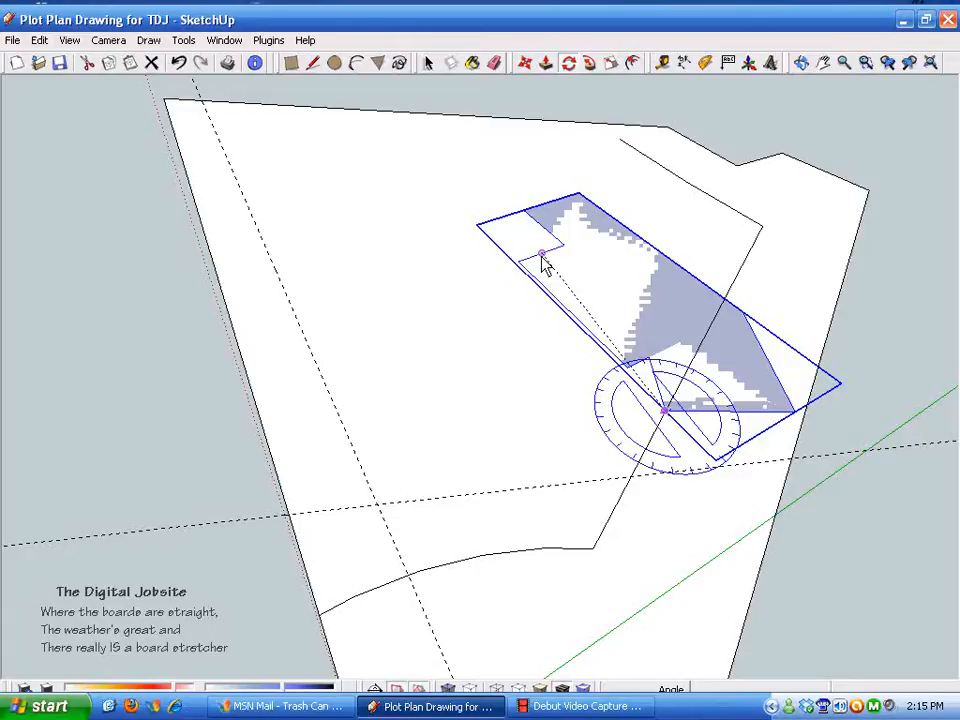
click(482, 231)
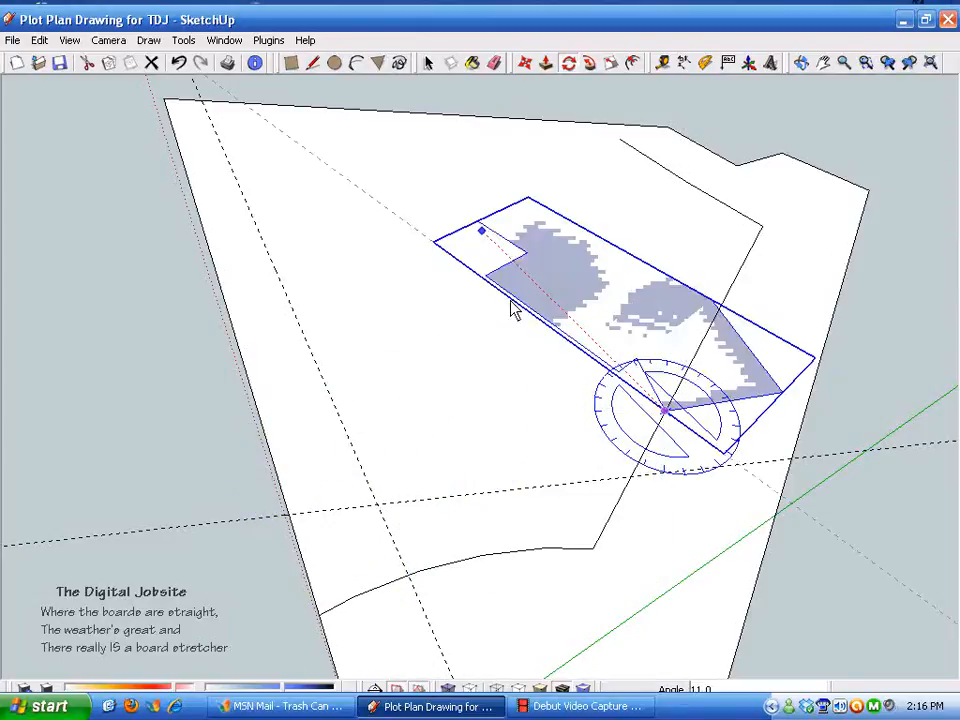
click(489, 241)
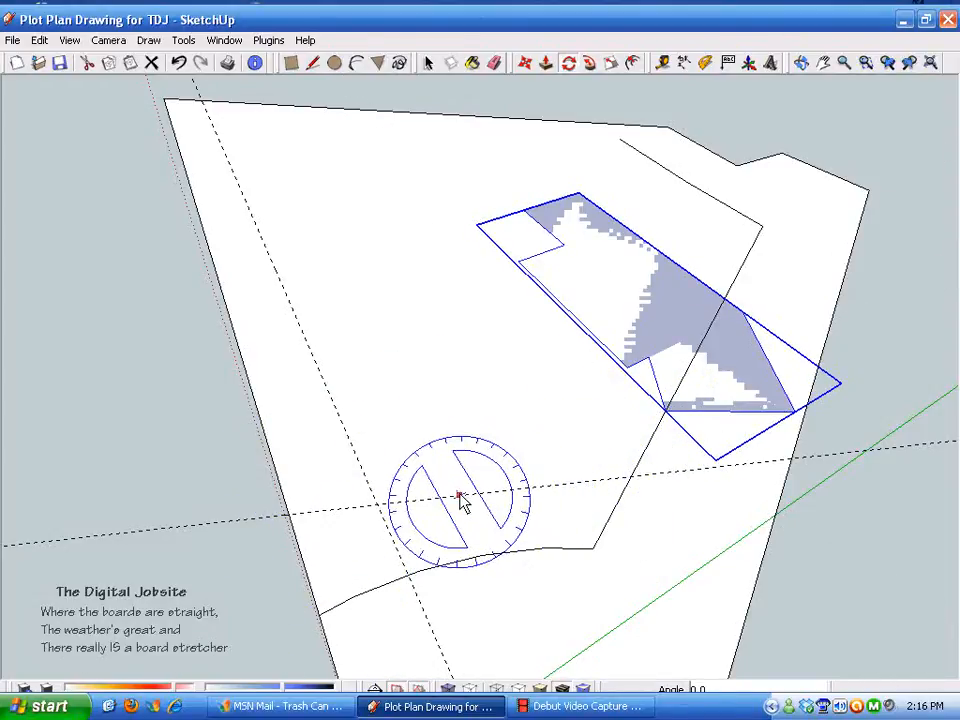
- Rotate the footprint about 70° around its wing corner on the setback line, so its long front runs parallel to the front guide
click(663, 411)
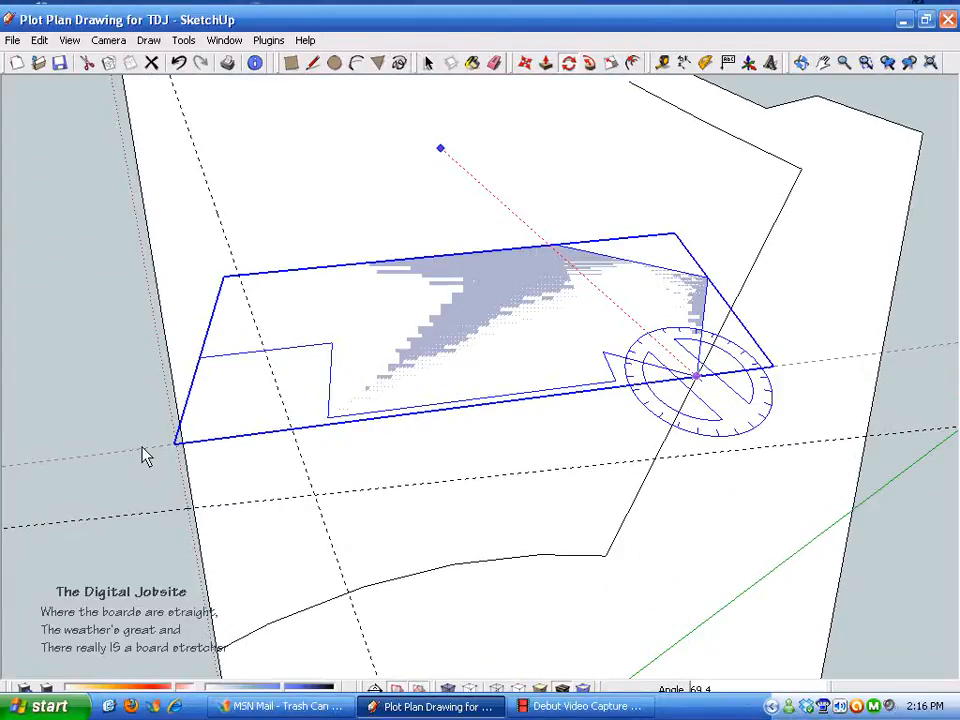
click(124, 438)
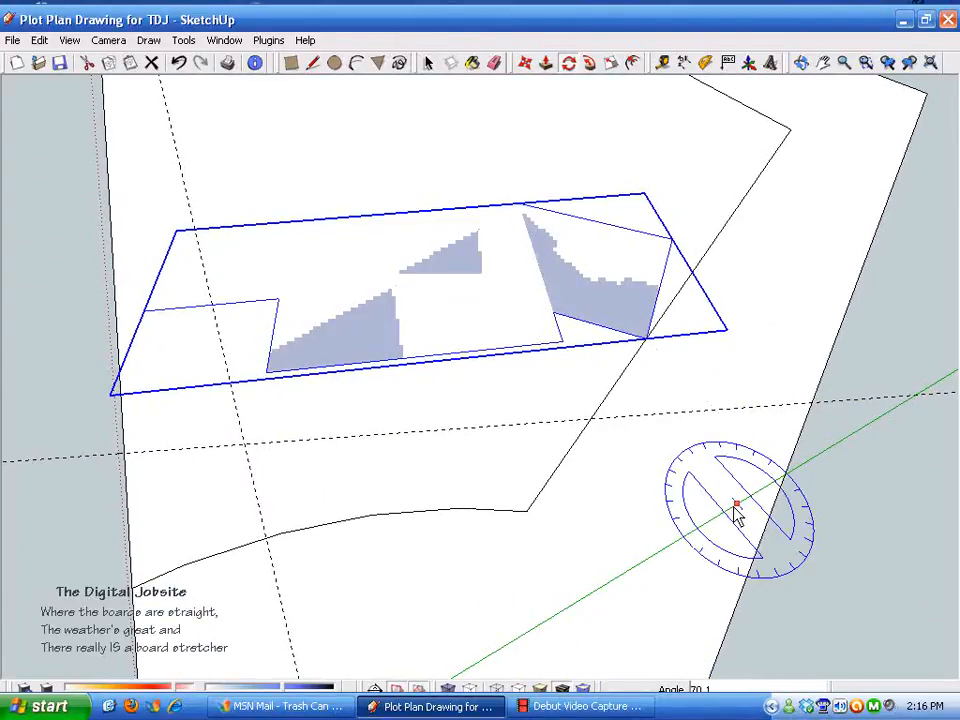
- Move the footprint about 29' farther back into the lot, away from the guide in front of it
scroll(518, 497, down, 1)
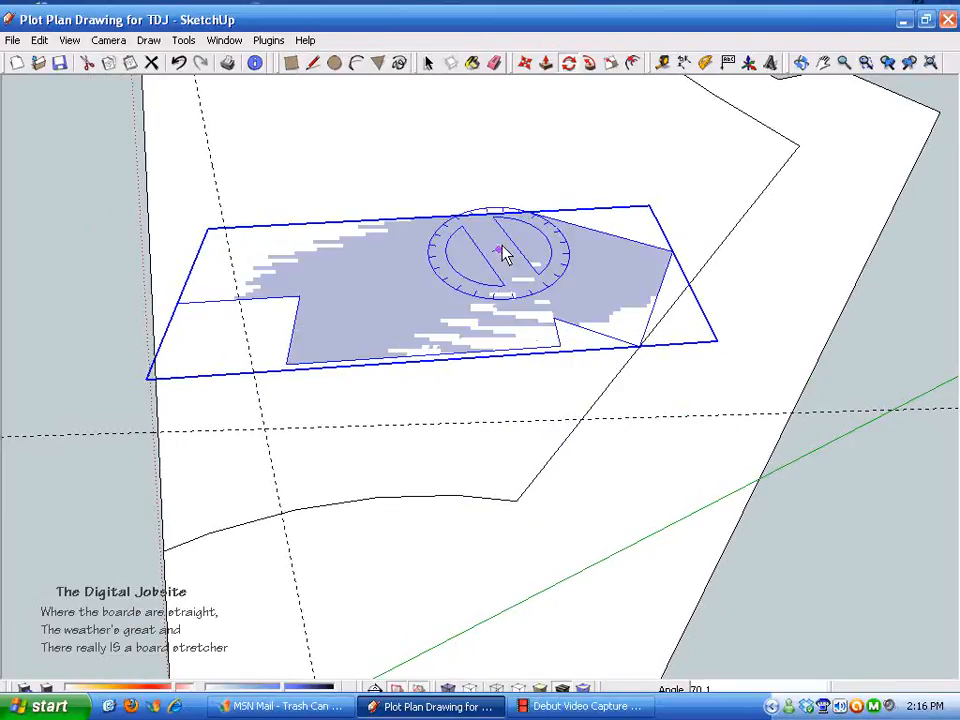
key(space)
drag(424, 290, 446, 198)
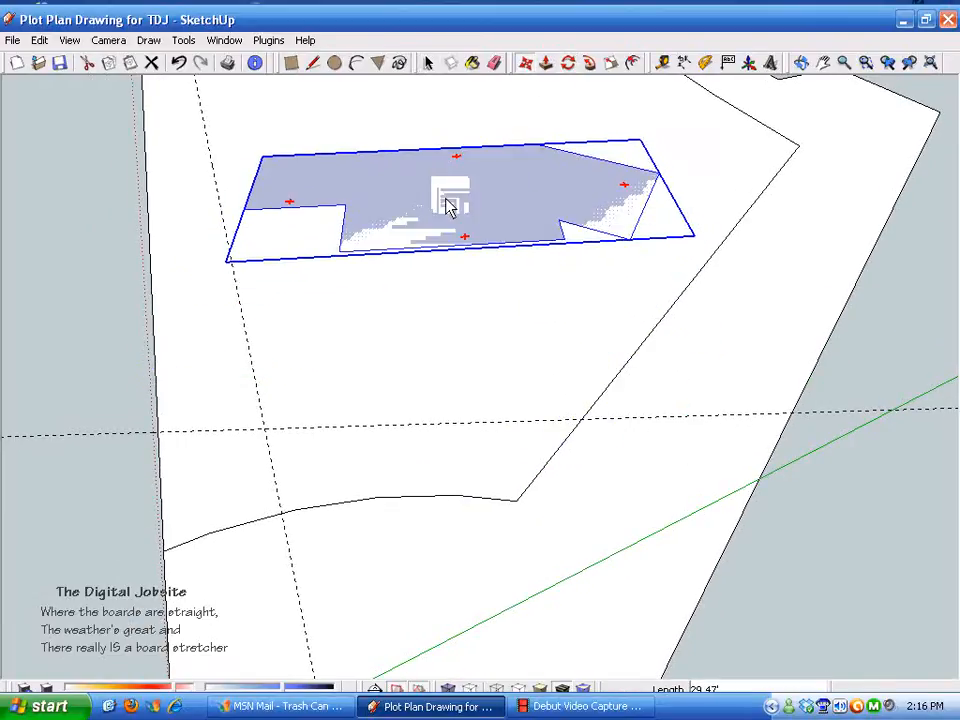
- Place another parallel guide between the existing front-parallel guide and the footprint, crossing the side setback line
click(663, 63)
click(456, 430)
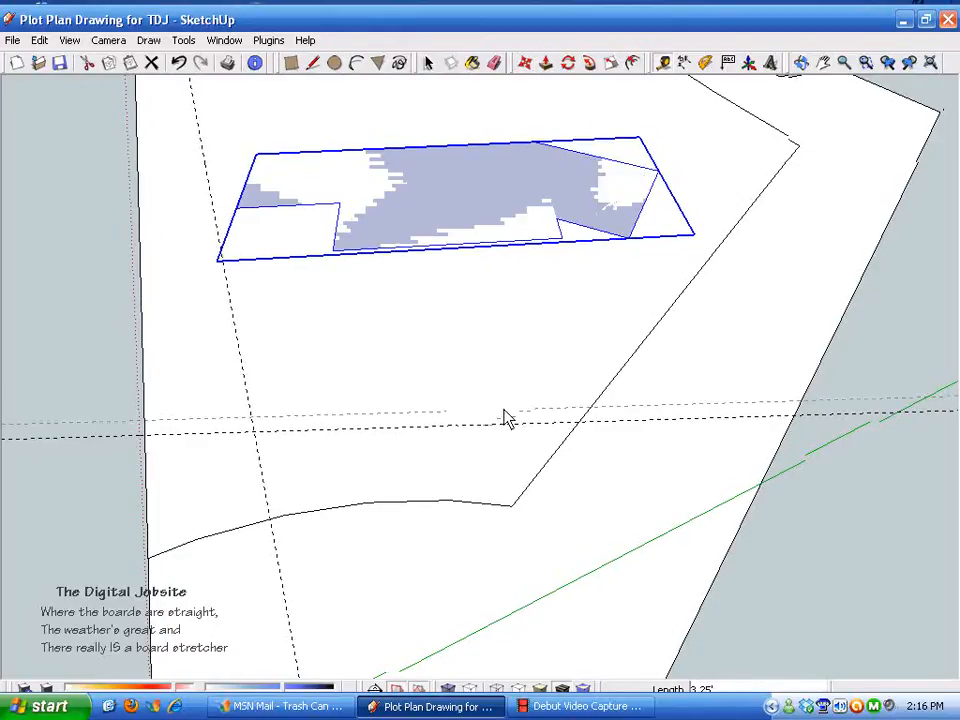
click(660, 324)
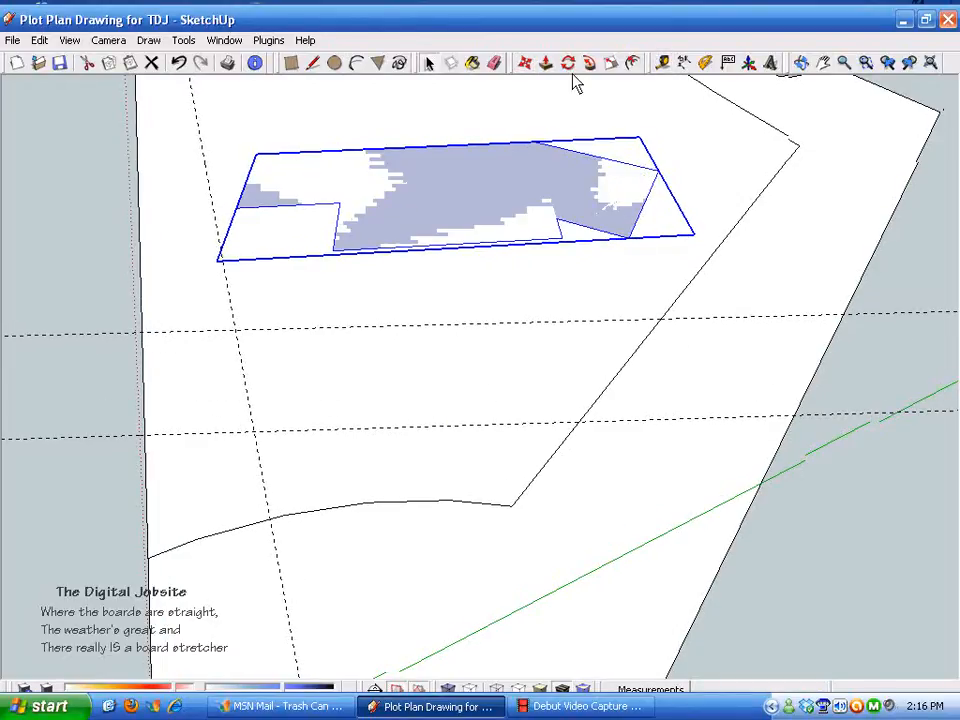
- Move the footprint so the main front's corner beside the angled wing sits where the new guide crosses the side setback line
click(528, 66)
scroll(636, 317, up, 3)
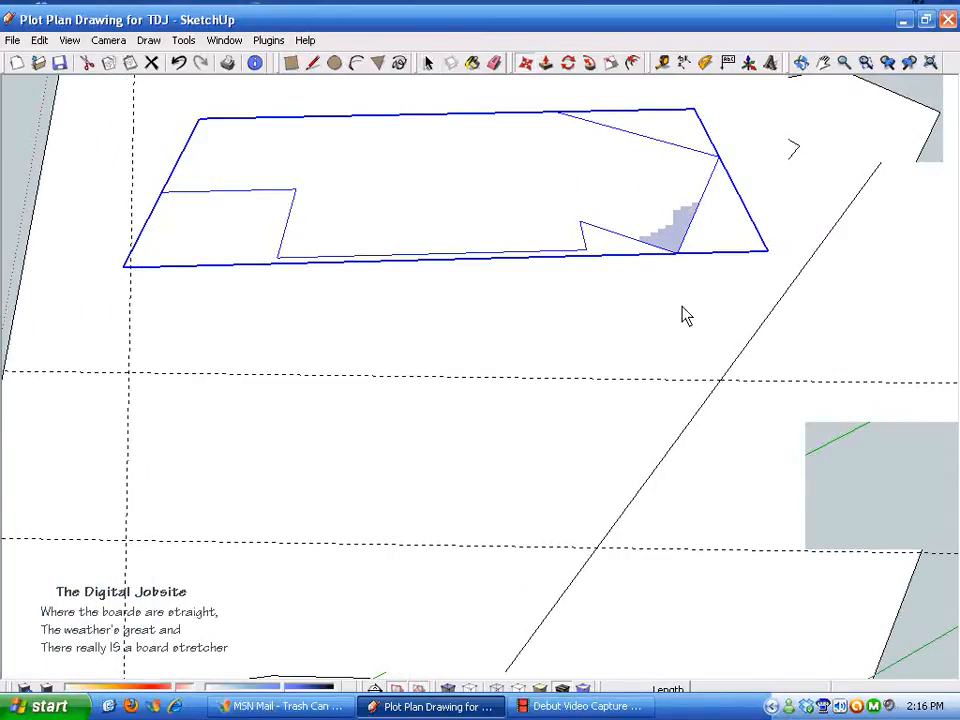
click(580, 252)
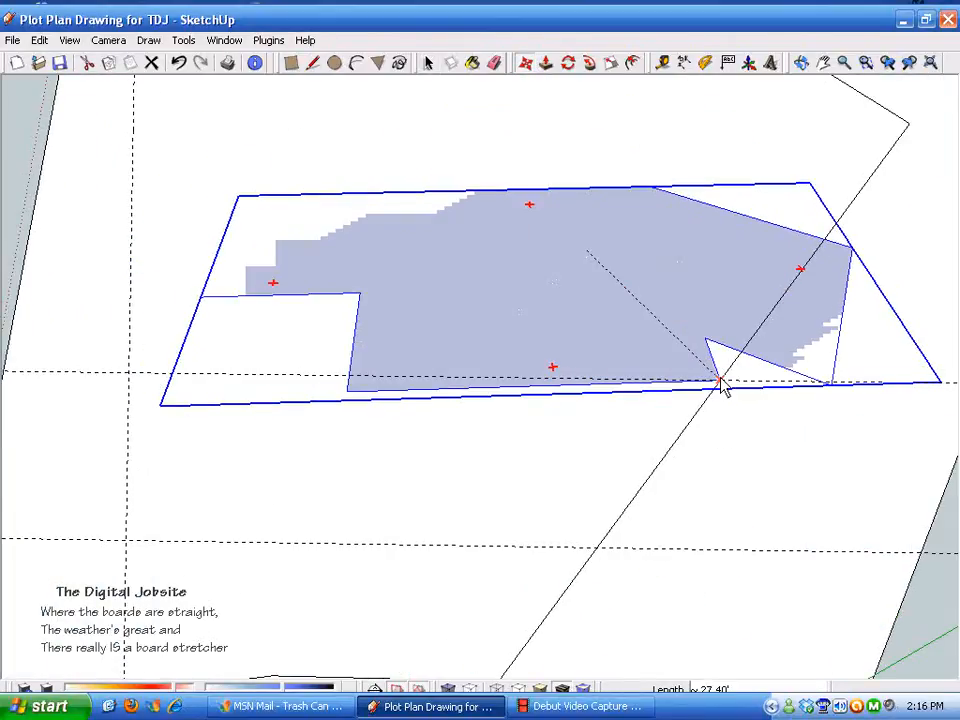
click(722, 385)
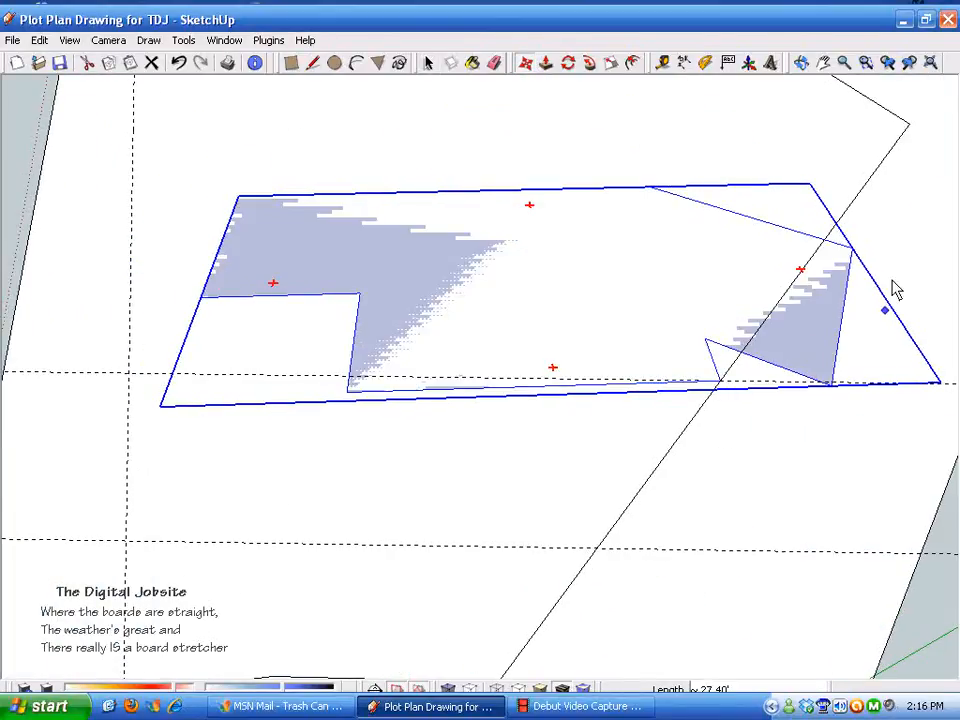
- Rotate the footprint about 2.9° around its corner on the guide intersection, aligning the long front with the guide
click(568, 63)
click(720, 381)
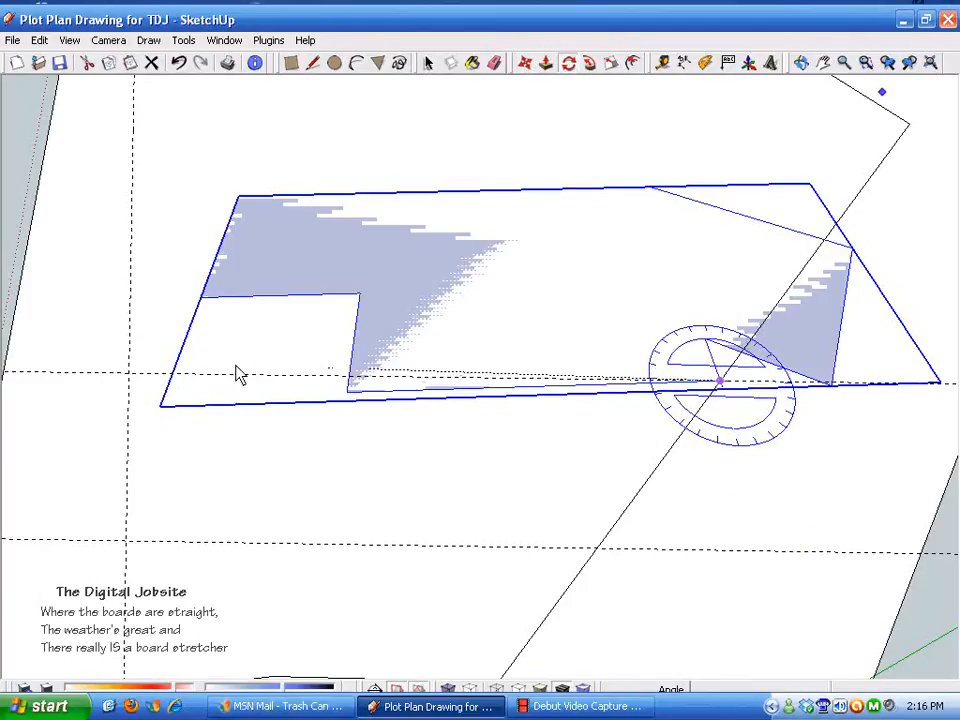
click(229, 399)
click(228, 379)
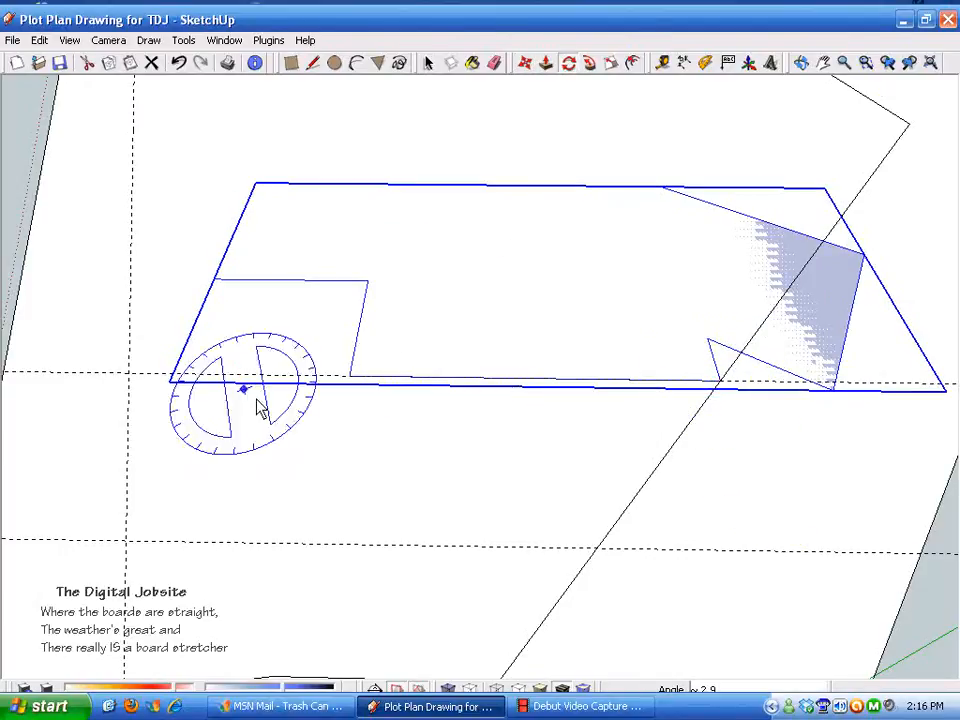
key(space)
- Move the footprint so the angled wing's front corner sits at the crossing of the guide and the side setback line
scroll(514, 410, down, 3)
click(530, 65)
click(668, 398)
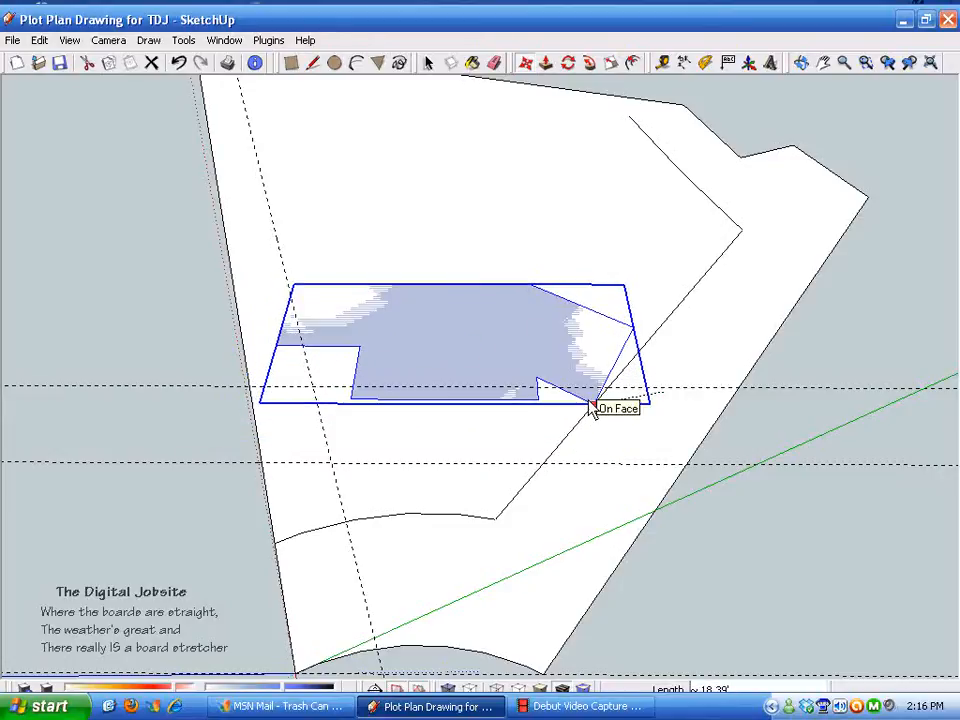
scroll(593, 408, up, 4)
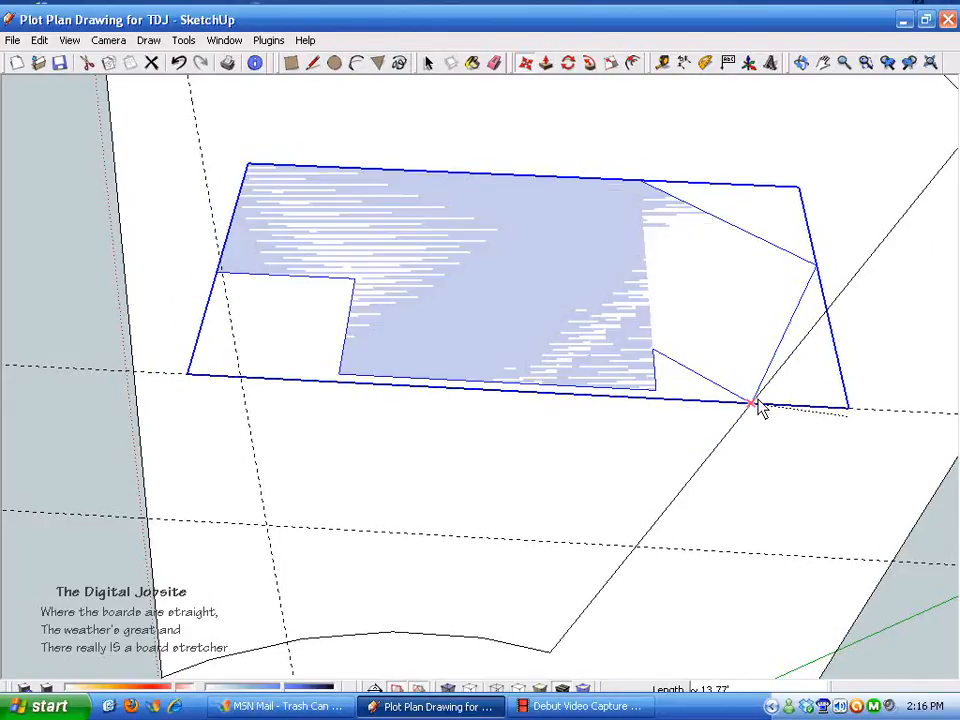
click(763, 403)
key(space)
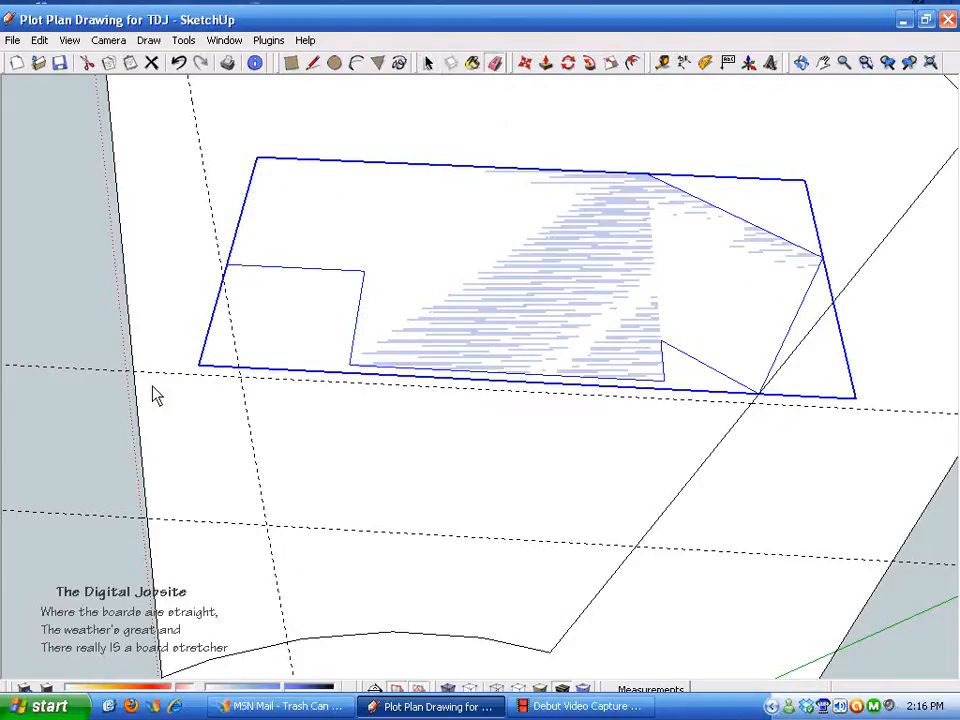
- Erase the guide running along the footprint's front, keeping the guide nearer the street
key(Delete)
click(556, 188)
key(space)
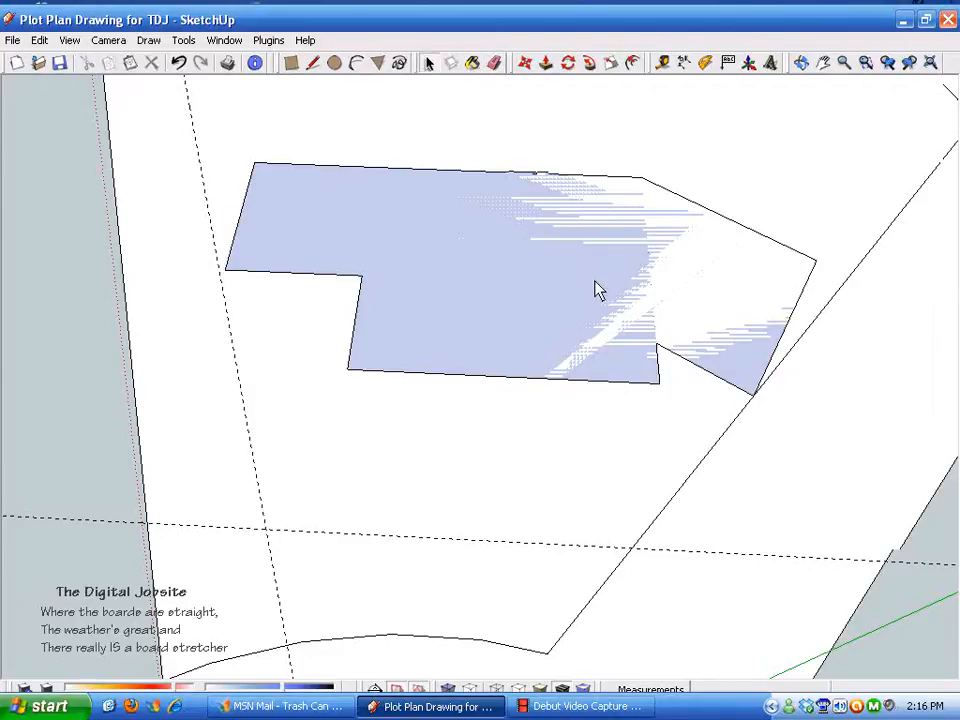
- Try to move the footprint from its wing corner on the setback line, and undo the move
key(ctrl+z)
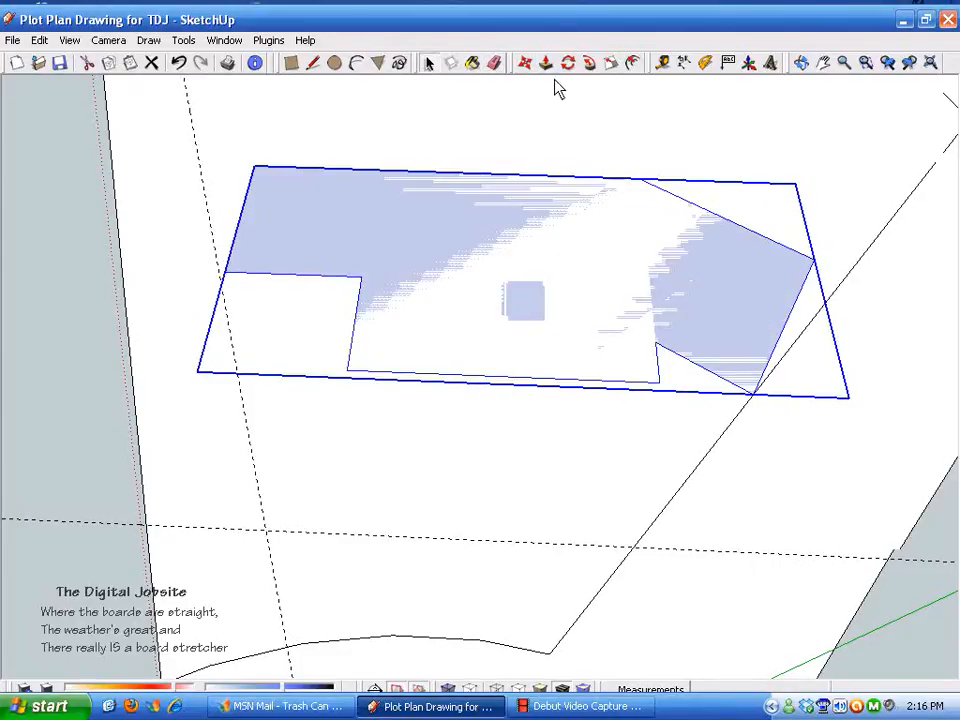
click(529, 64)
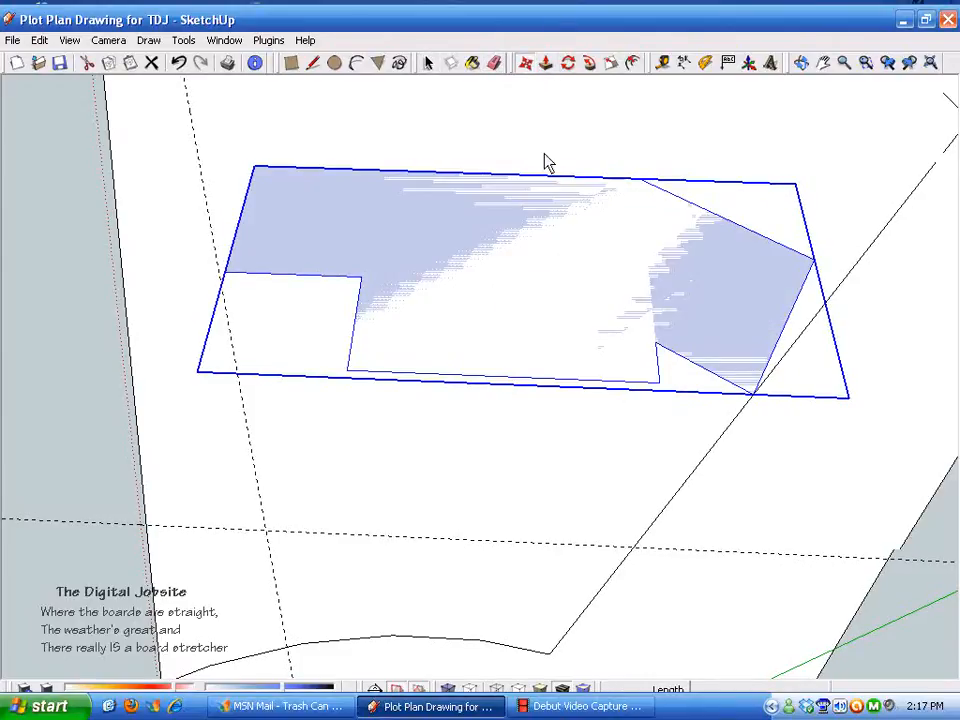
click(750, 396)
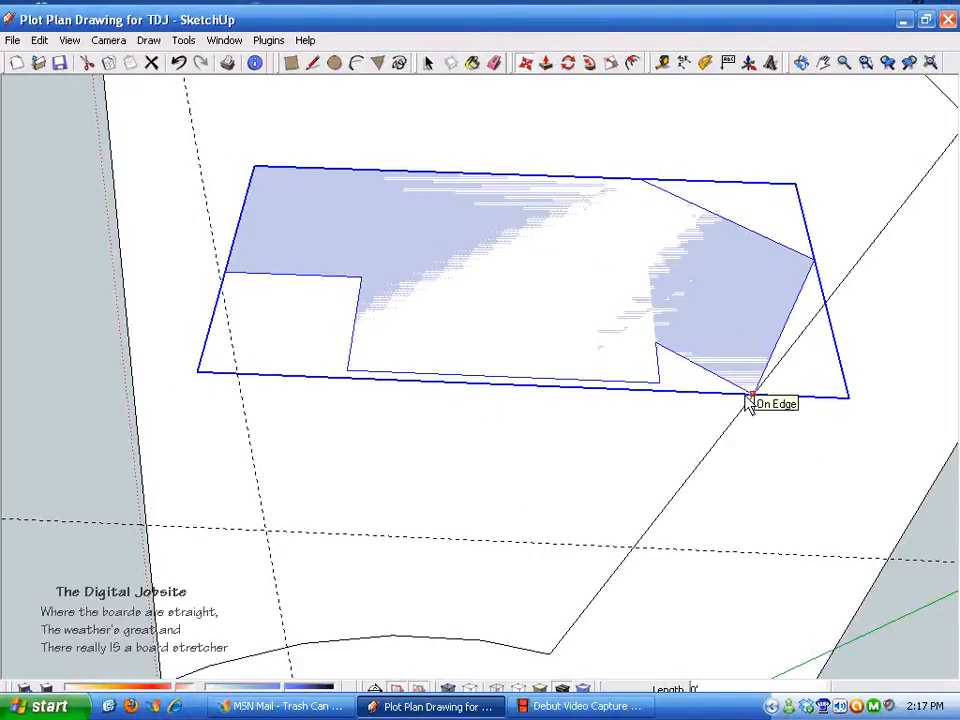
scroll(752, 415, up, 3)
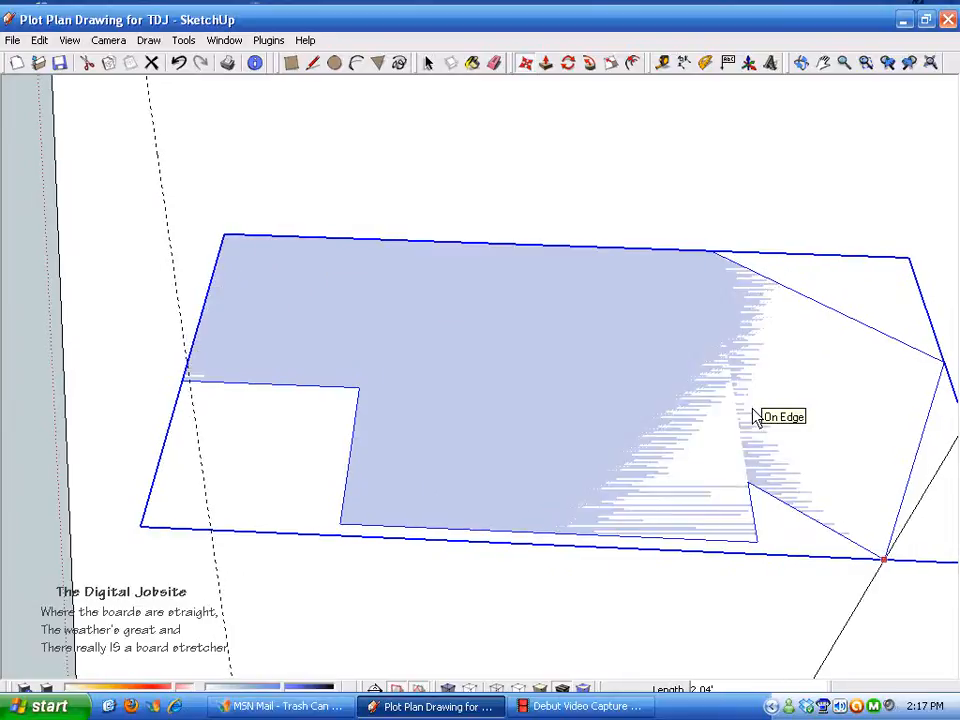
click(753, 409)
scroll(540, 590, down, 4)
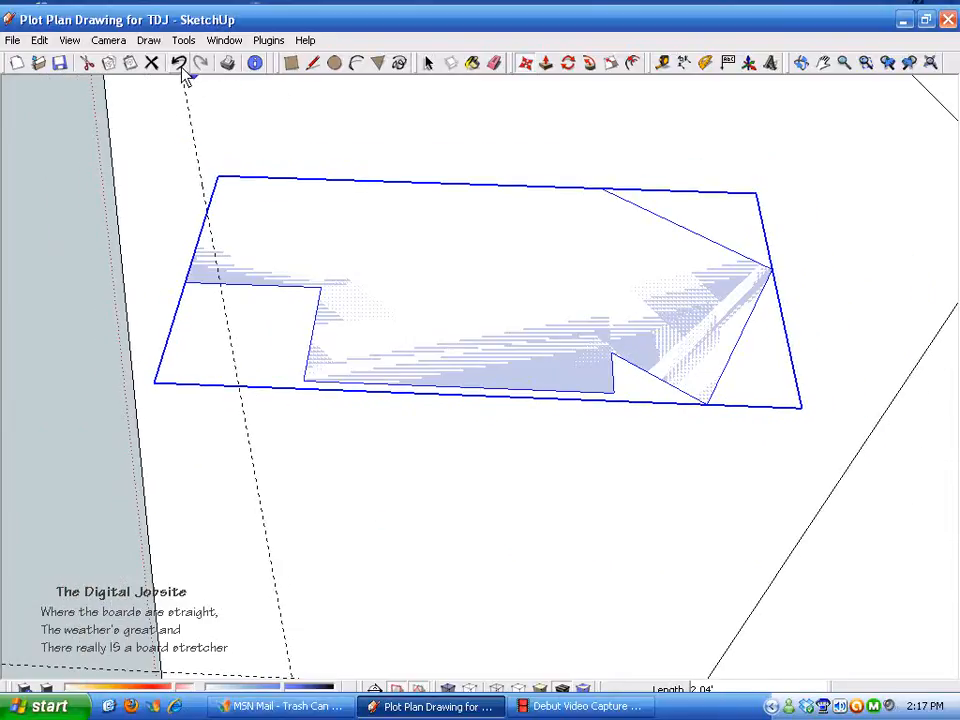
click(179, 62)
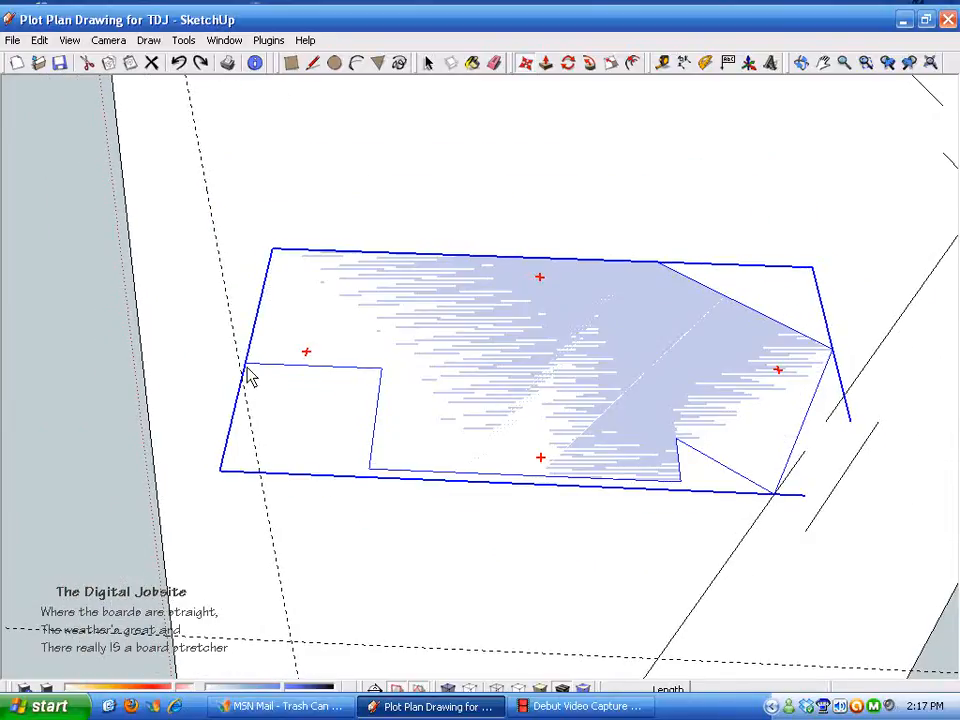
- Move the footprint so its far side corner meets the side guide and its wing corner stays on the setback line
click(248, 370)
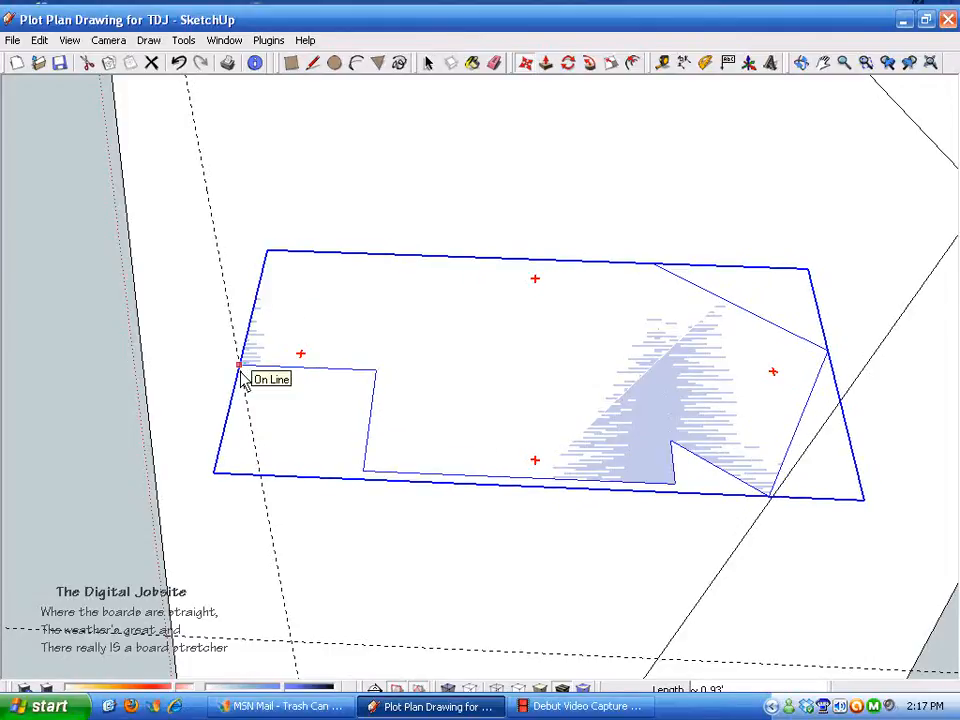
scroll(386, 482, up, 2)
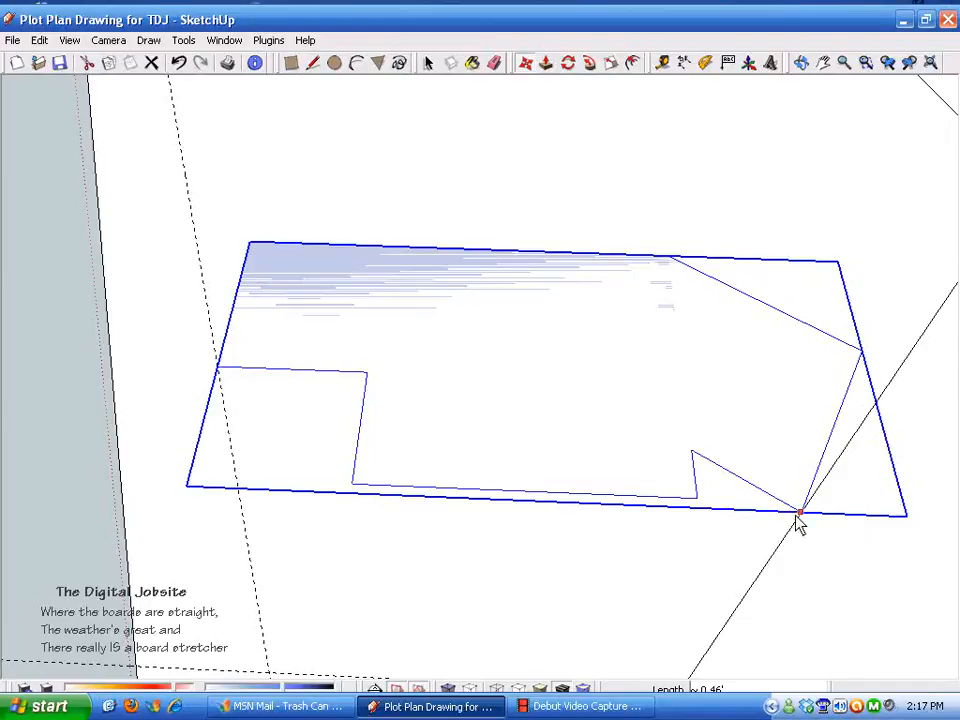
scroll(799, 525, down, 2)
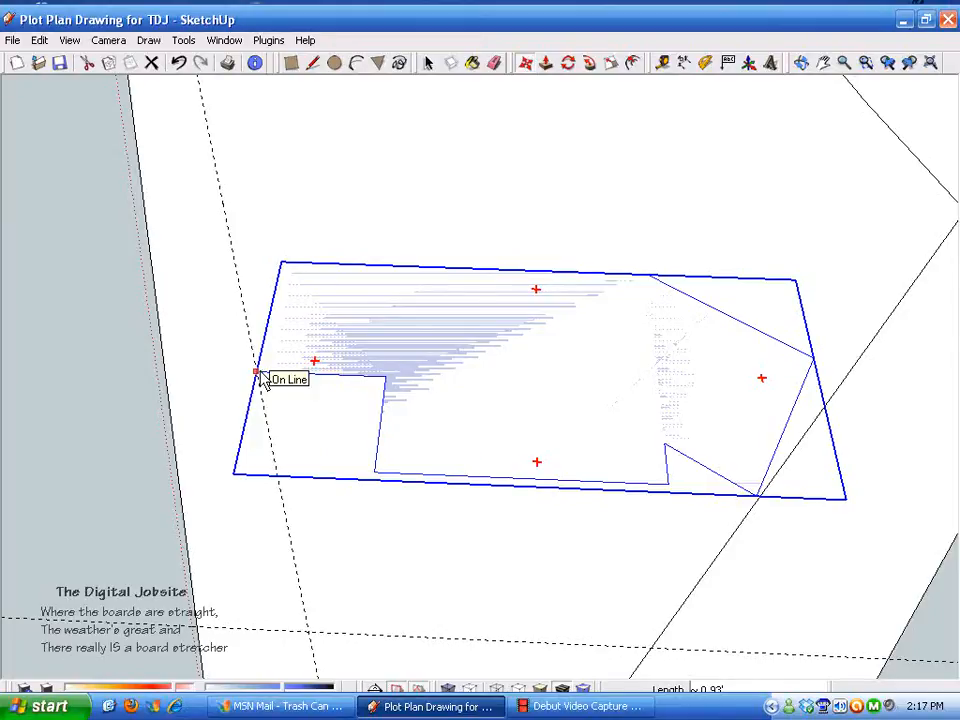
click(757, 510)
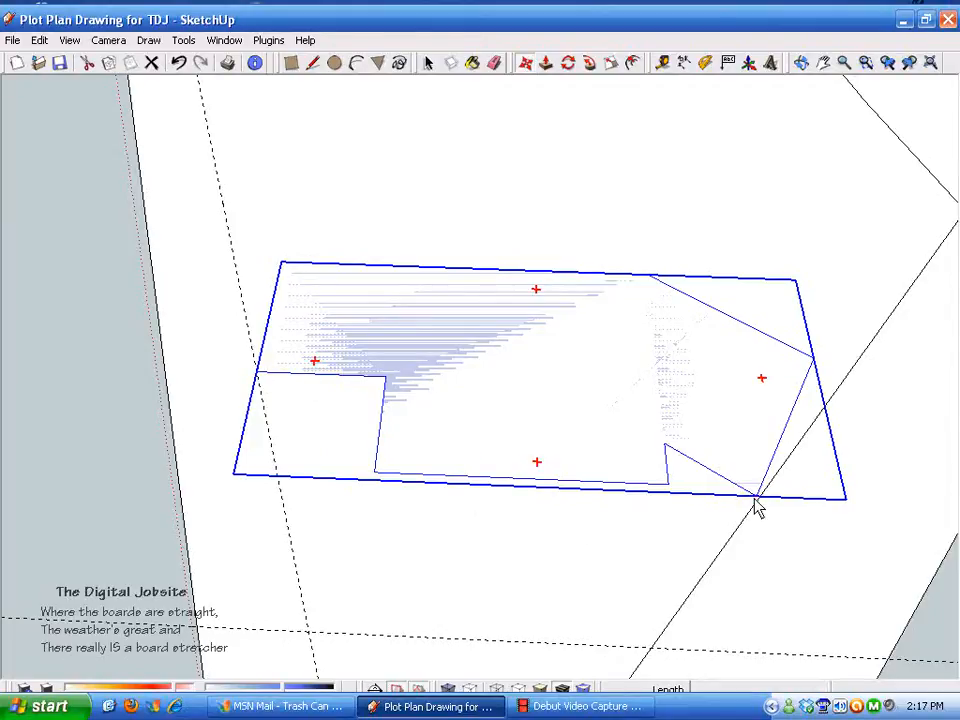
key(space)
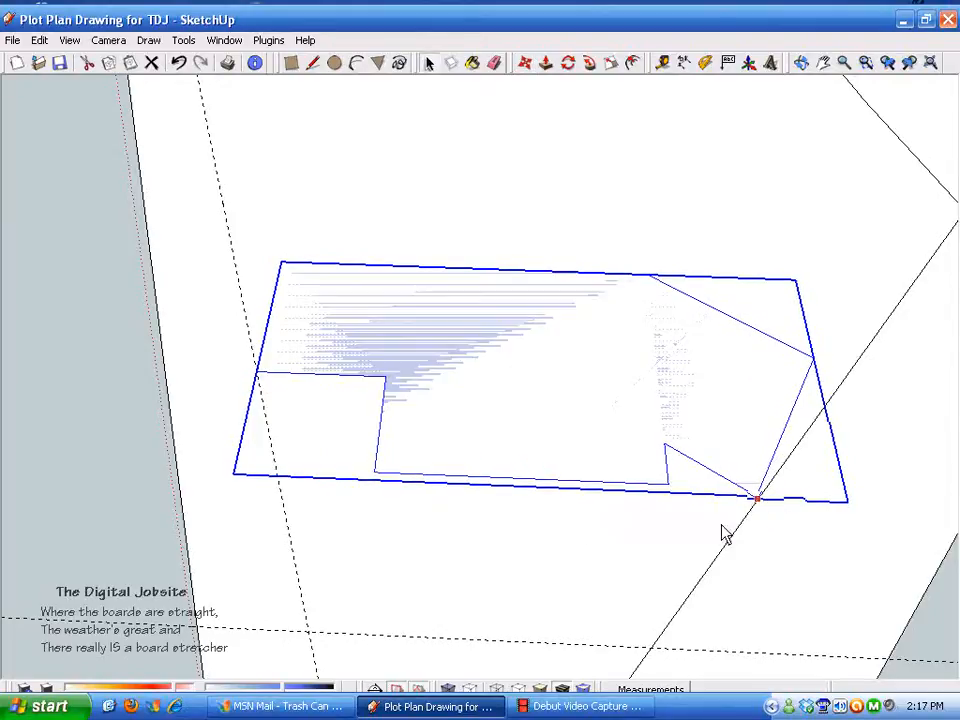
- Open the footprint group, delete its face so only the outline remains, and close the group
click(592, 235)
scroll(645, 521, down, 3)
middle_drag(645, 521, 569, 355)
click(506, 385)
double_click(506, 382)
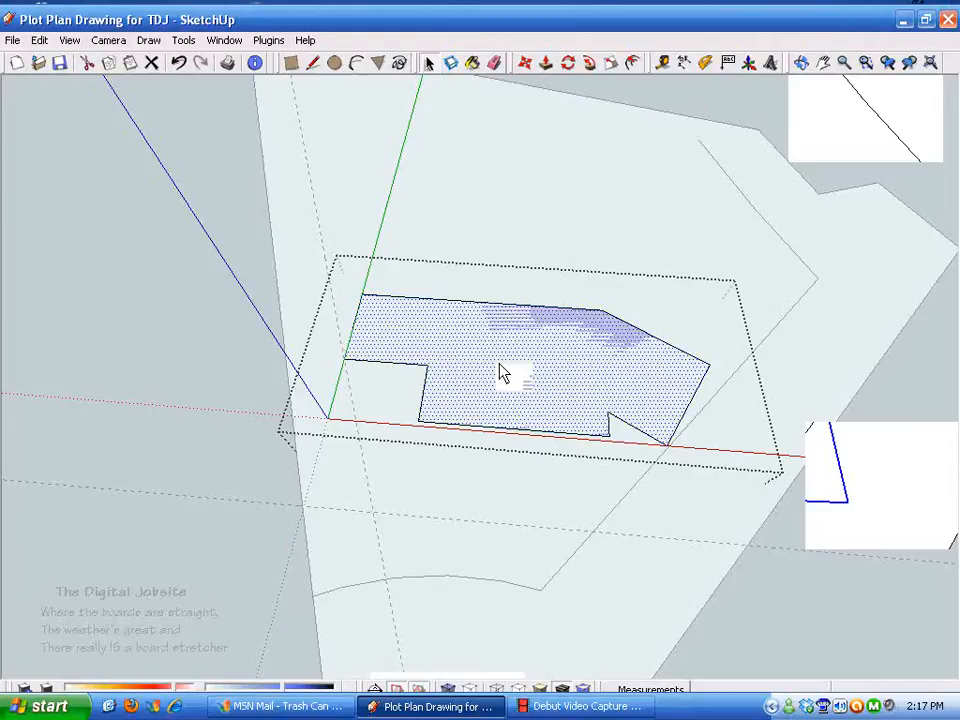
key(Delete)
click(139, 335)
- Try to dimension the lot's side boundary beside the angled wing, and undo the dimension
scroll(467, 500, down, 3)
middle_drag(563, 470, 616, 214)
middle_drag(352, 364, 715, 363)
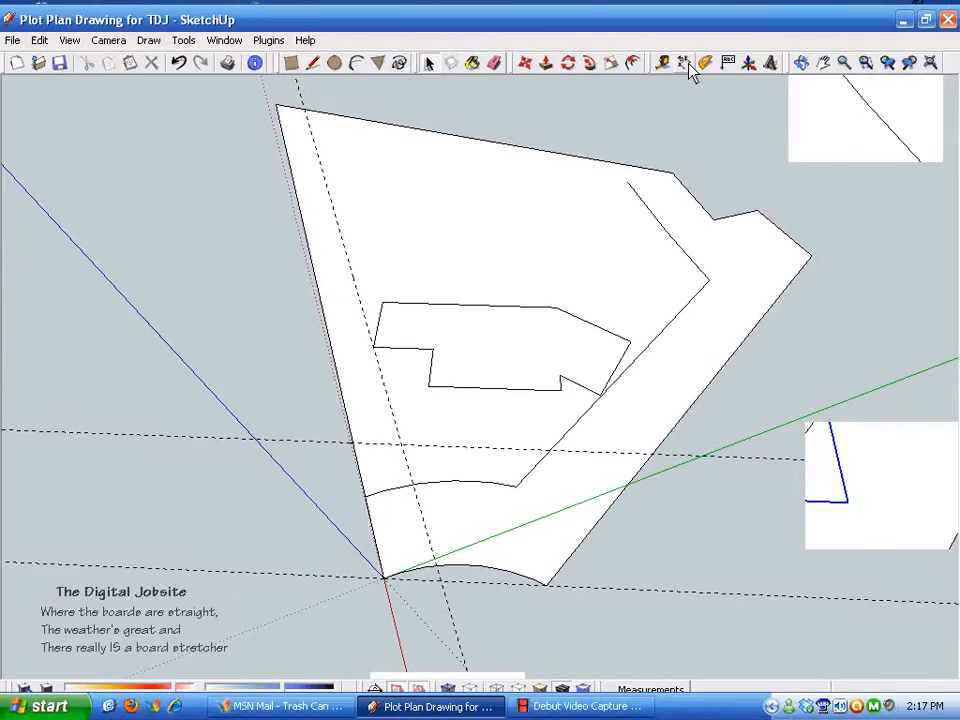
click(546, 584)
click(810, 258)
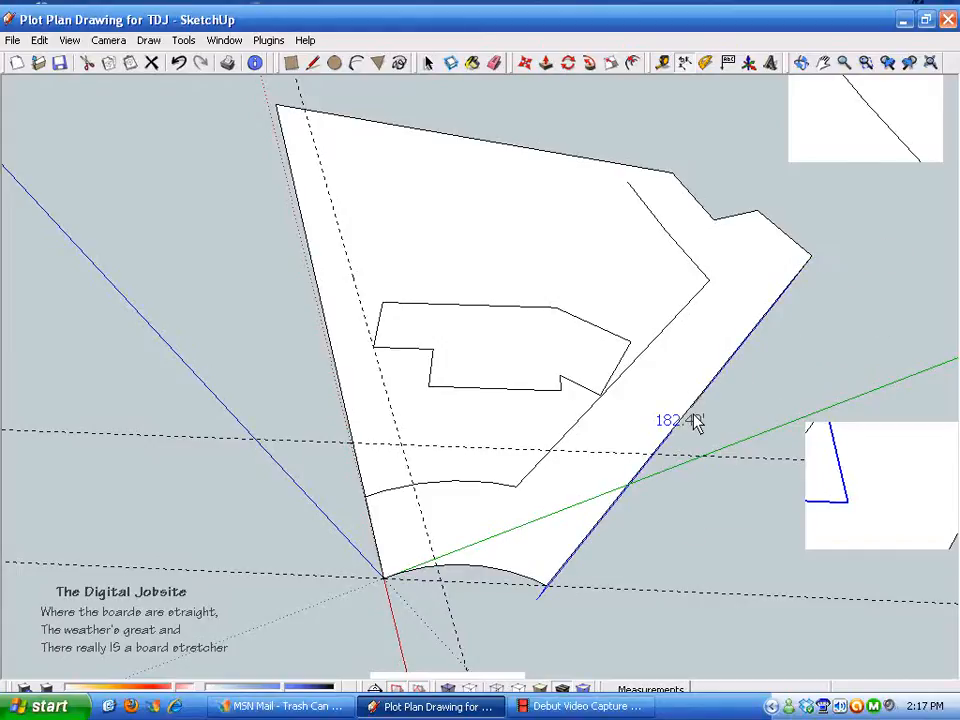
click(729, 450)
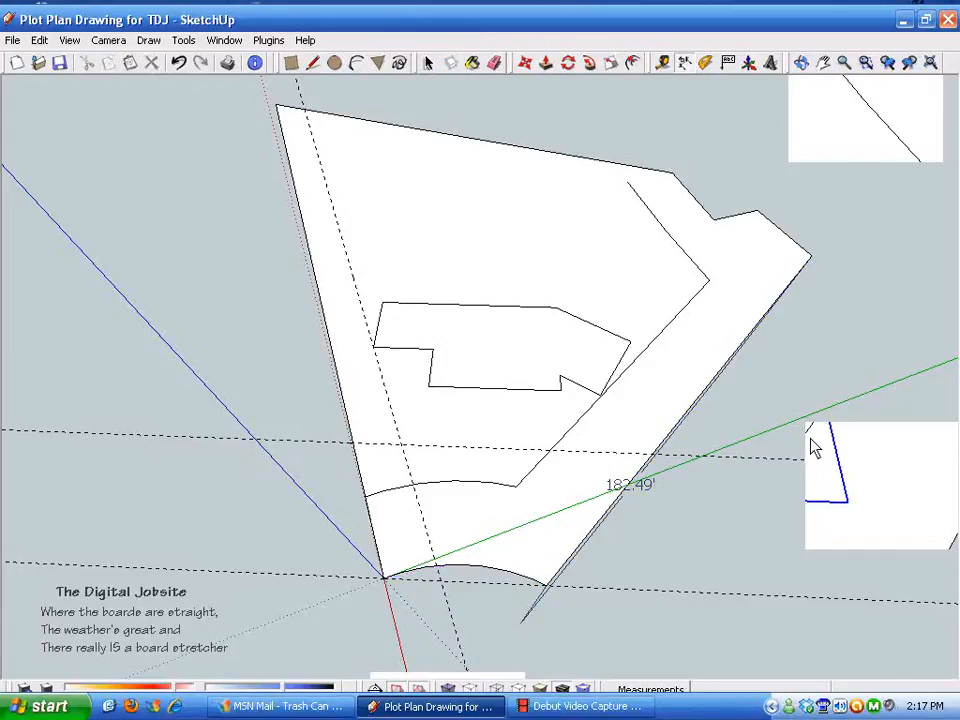
click(186, 62)
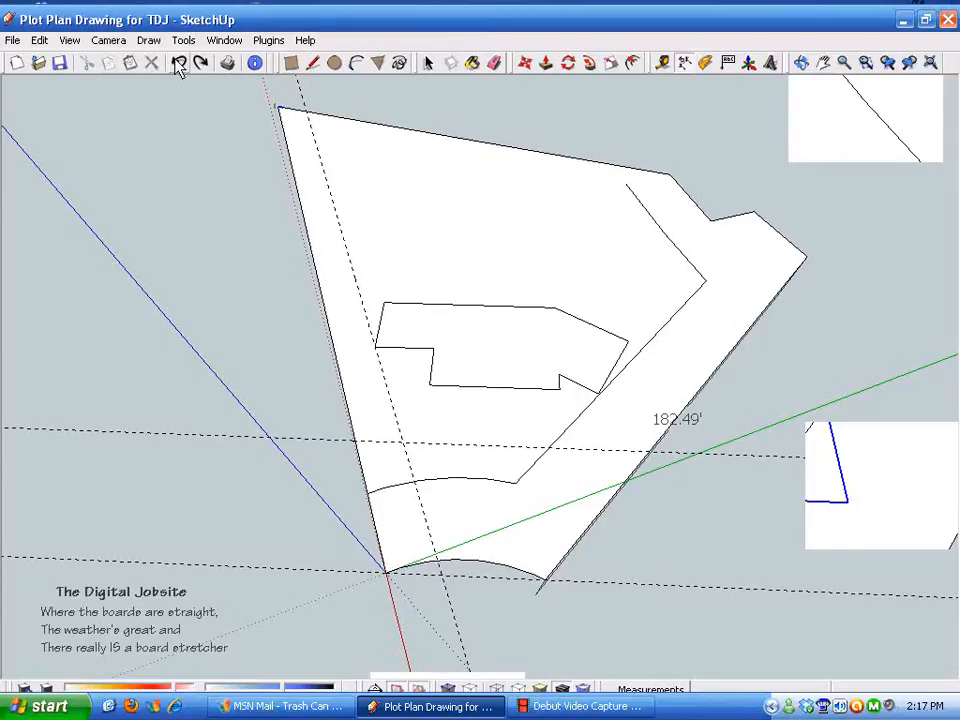
click(179, 63)
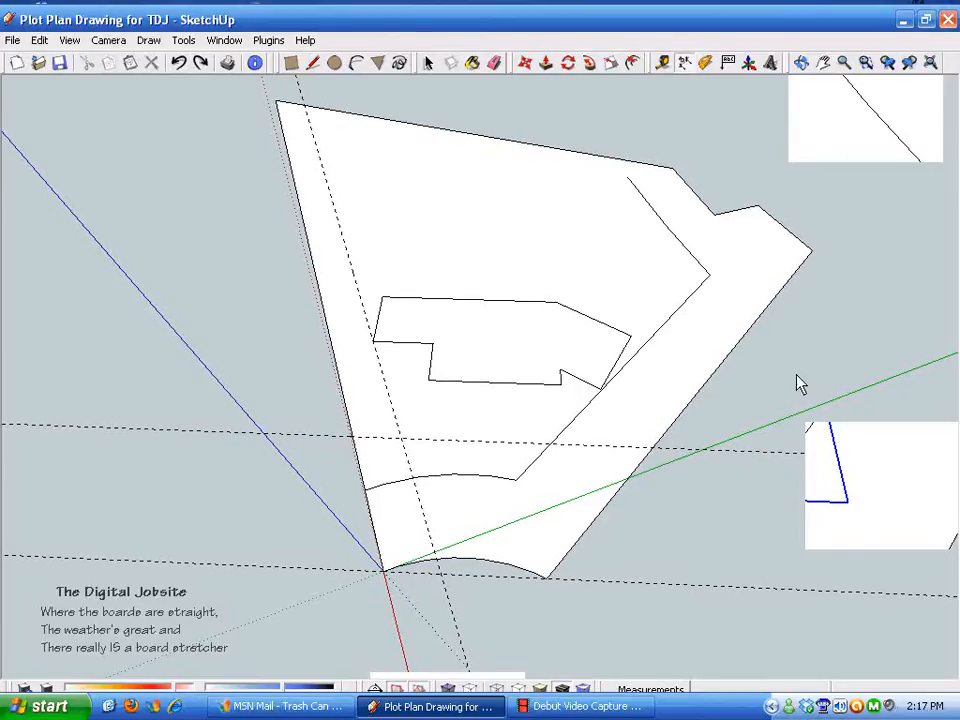
- Dimension the lot's side boundary beside the angled wing, from front corner to rear corner, offset outside the lot
click(686, 64)
click(553, 569)
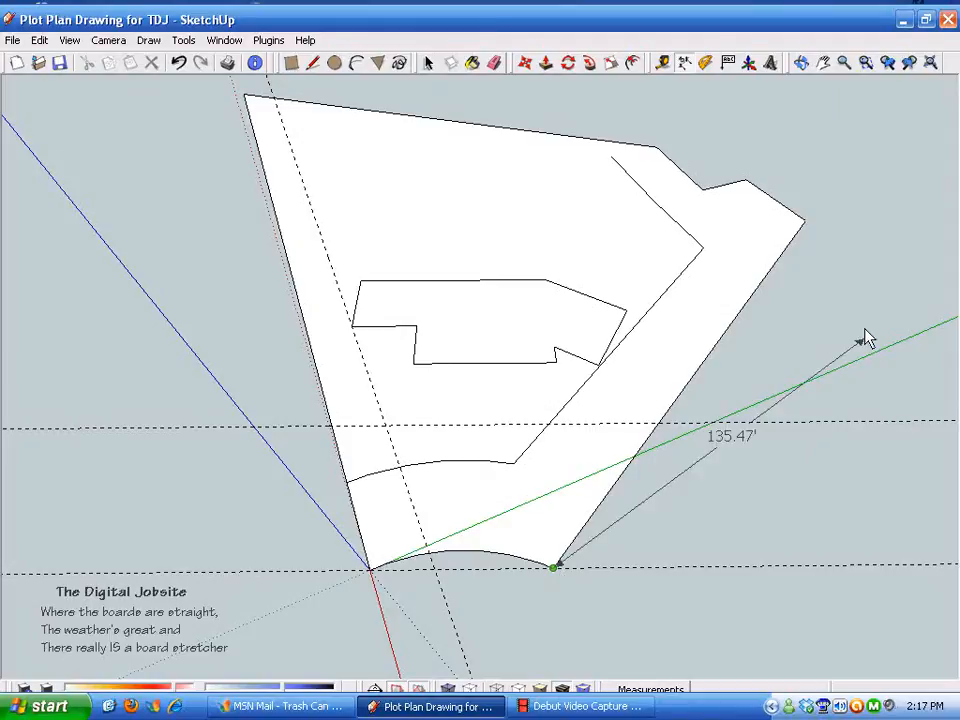
click(806, 221)
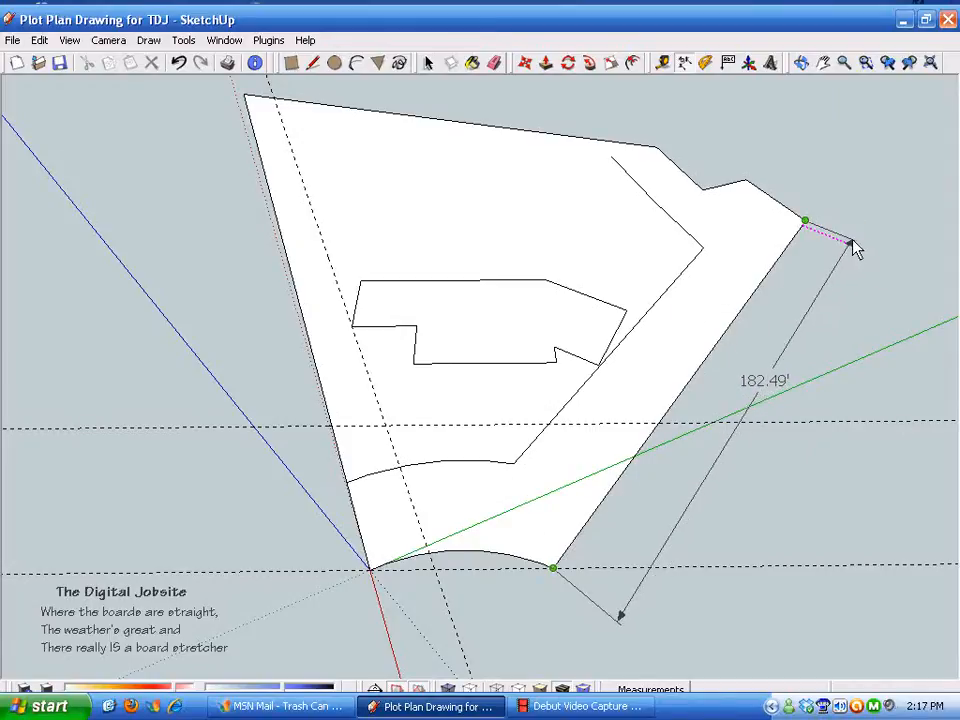
click(846, 248)
- Dimension from the lot's front corner on the angled-wing side to the footprint's wing corner on the setback line
scroll(765, 551, up, 5)
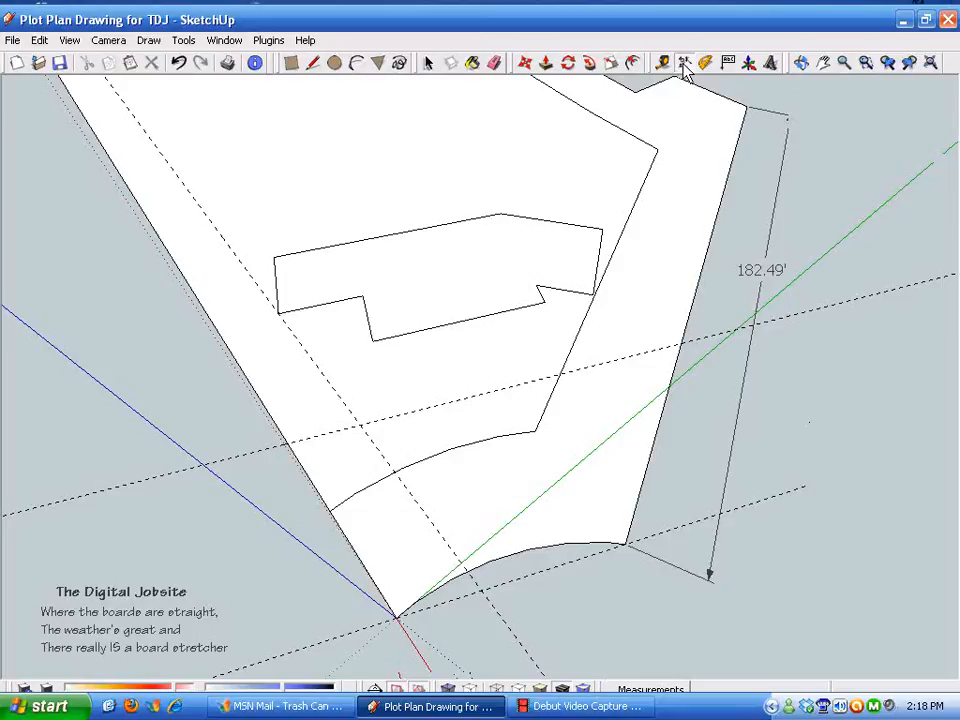
click(637, 554)
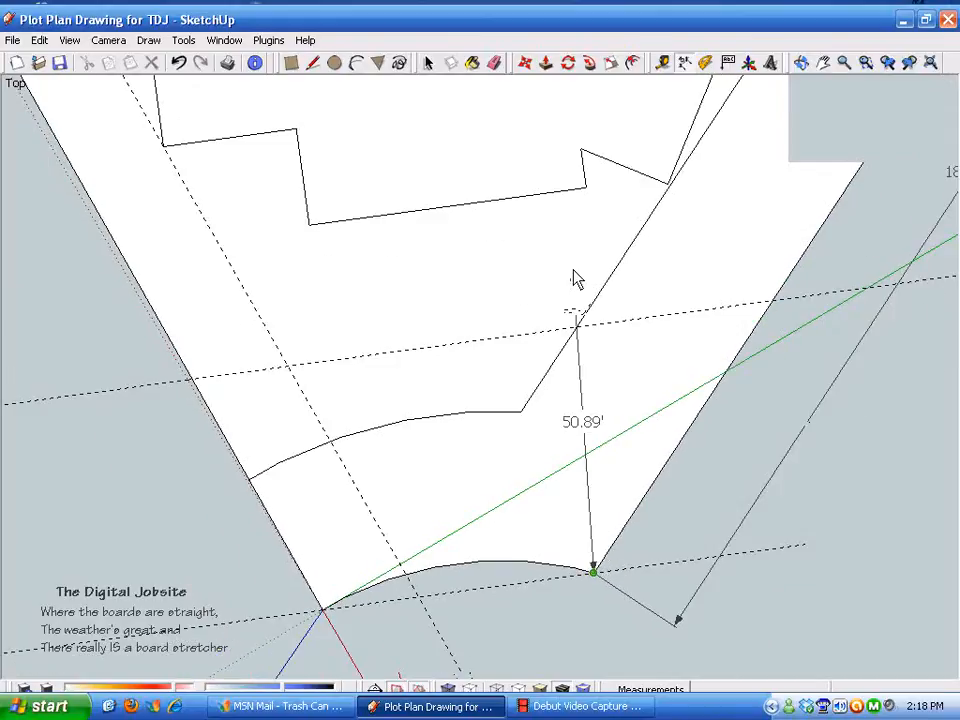
click(654, 208)
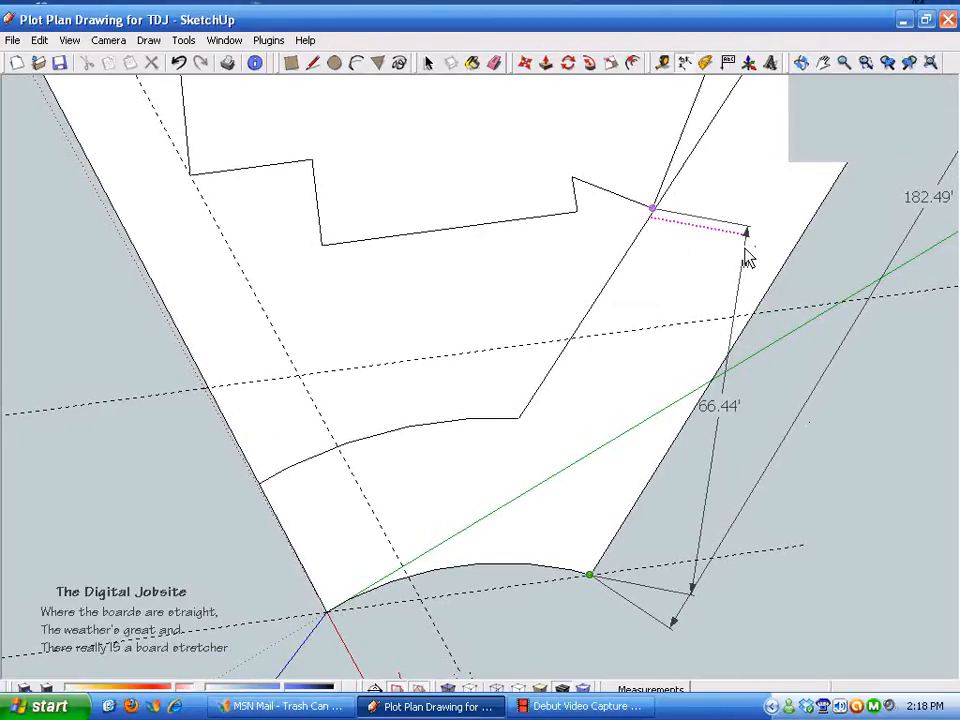
click(682, 238)
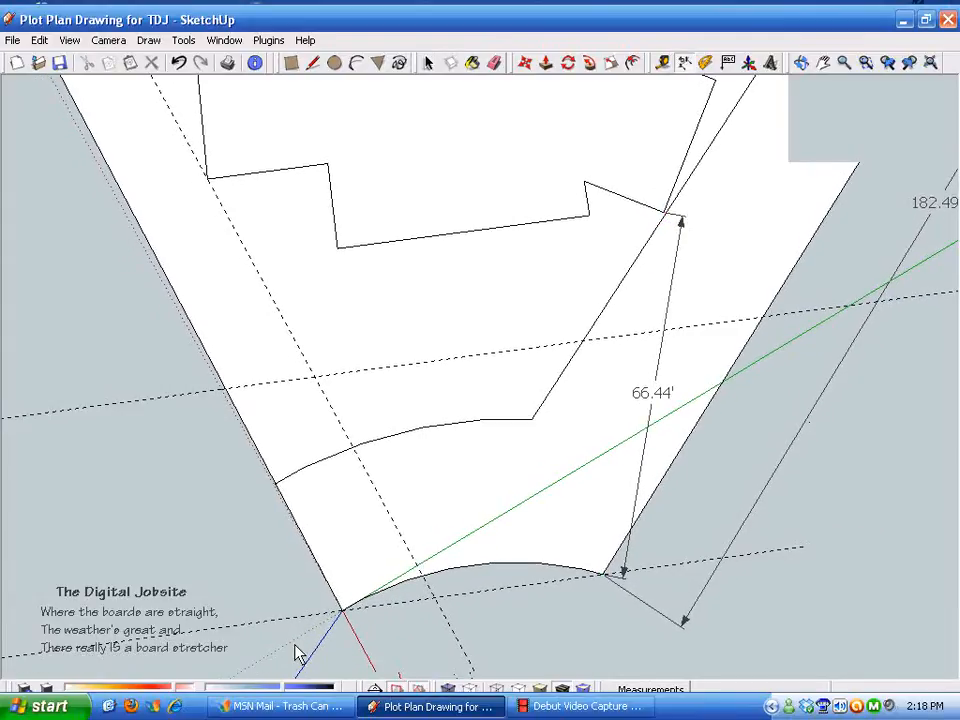
- Dimension from the lot's front corner at the origin to the footprint's wing corner, offset towards the lot's angled-wing side
click(343, 609)
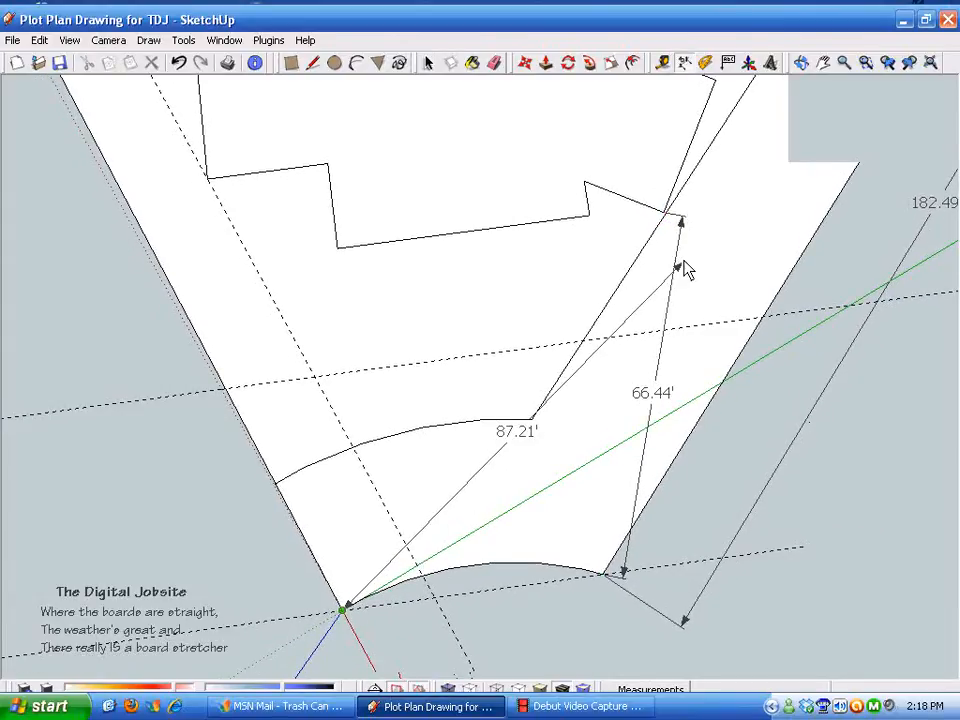
click(662, 214)
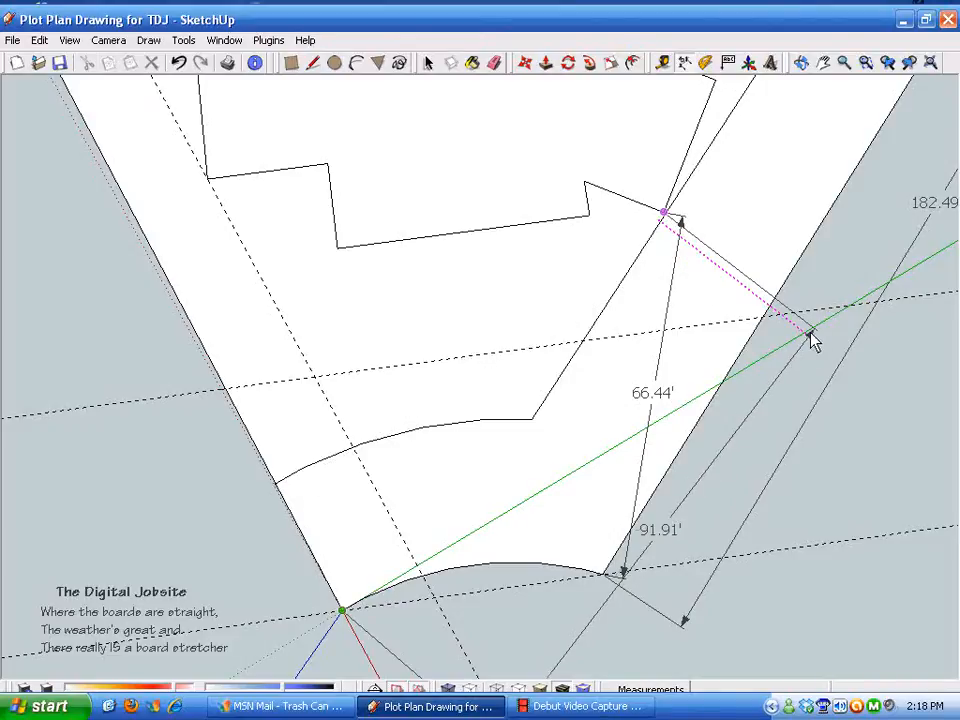
click(757, 297)
scroll(707, 388, down, 1)
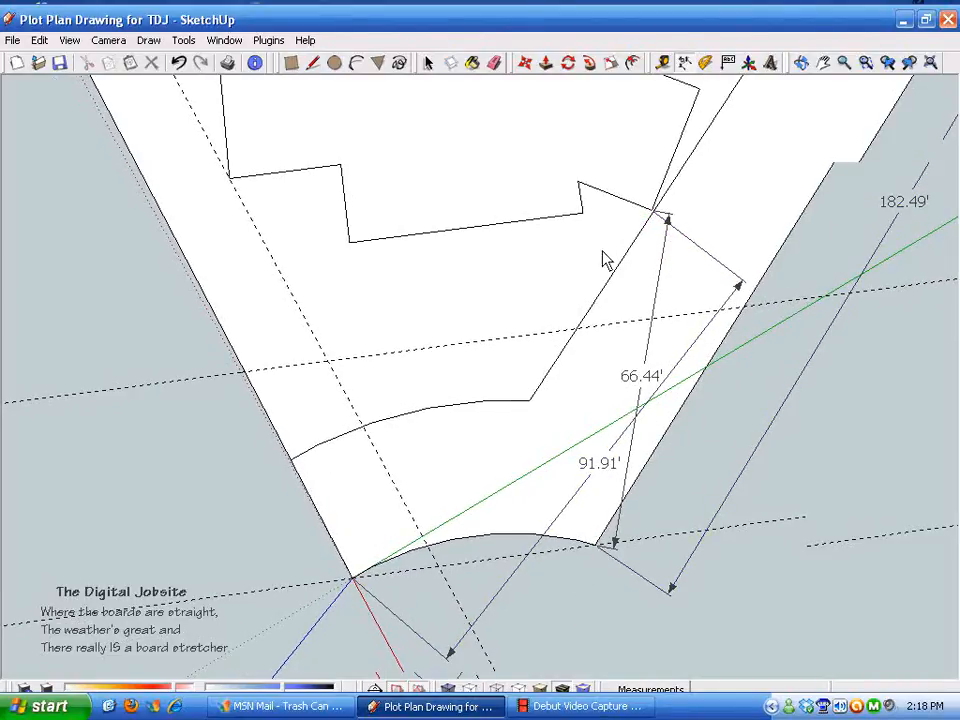
- Dimension from the lot's origin corner to the front corner of the footprint's projecting section, offset outside the lot
middle_drag(348, 609, 345, 611)
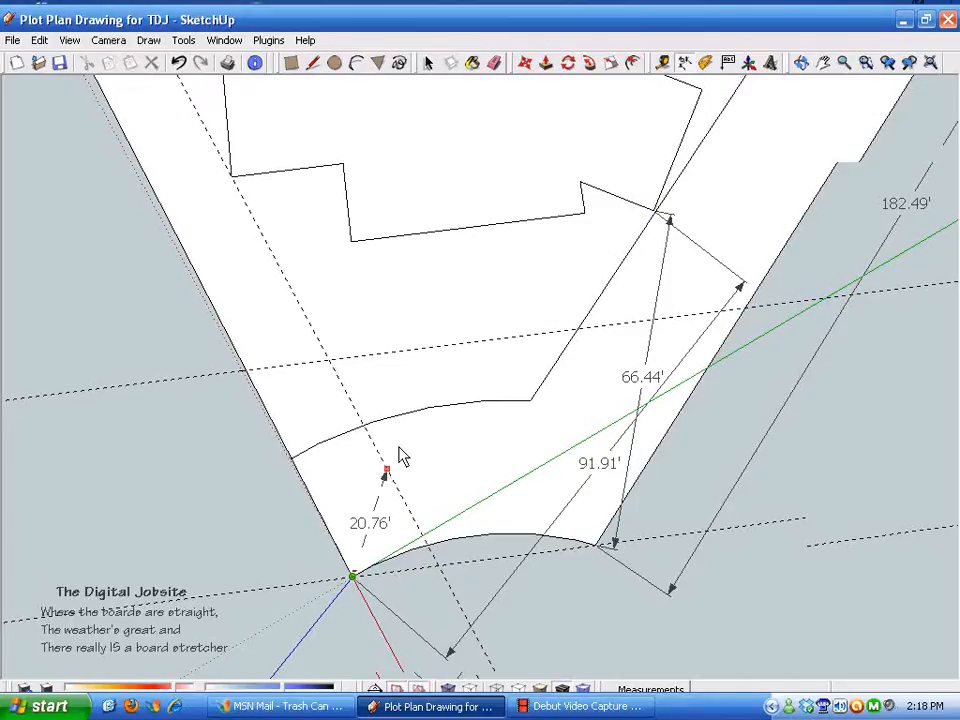
click(351, 241)
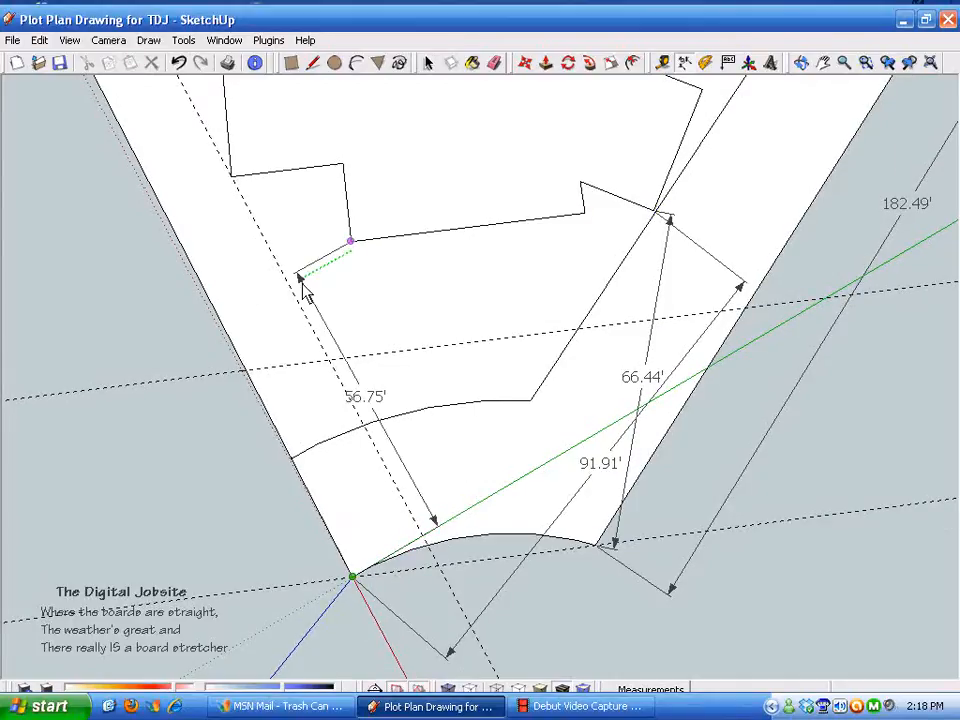
click(146, 305)
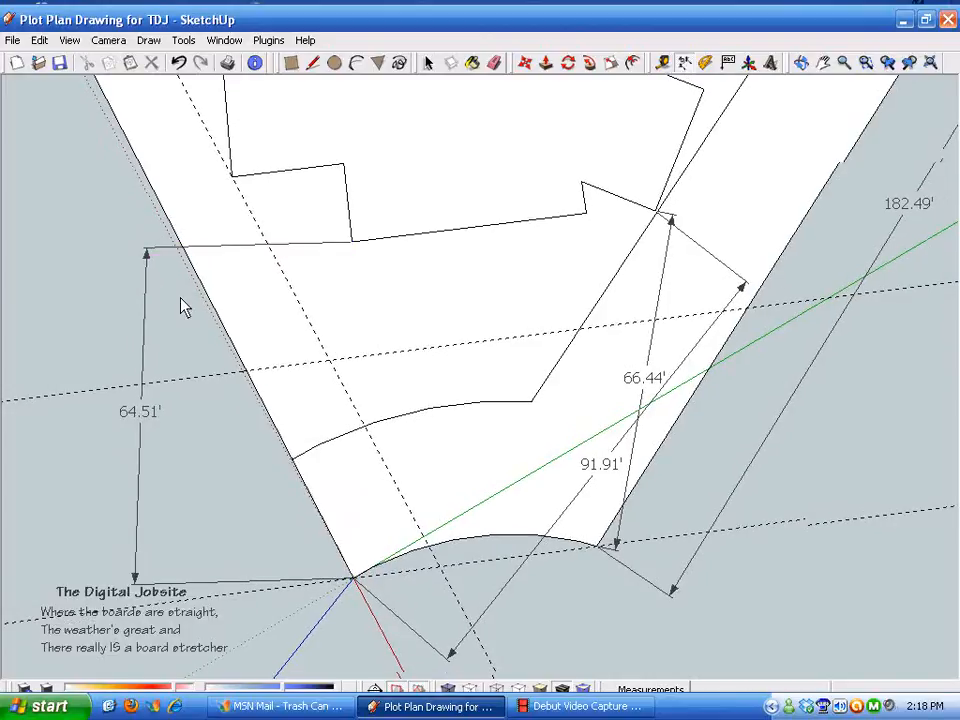
scroll(181, 298, down, 1)
click(372, 537)
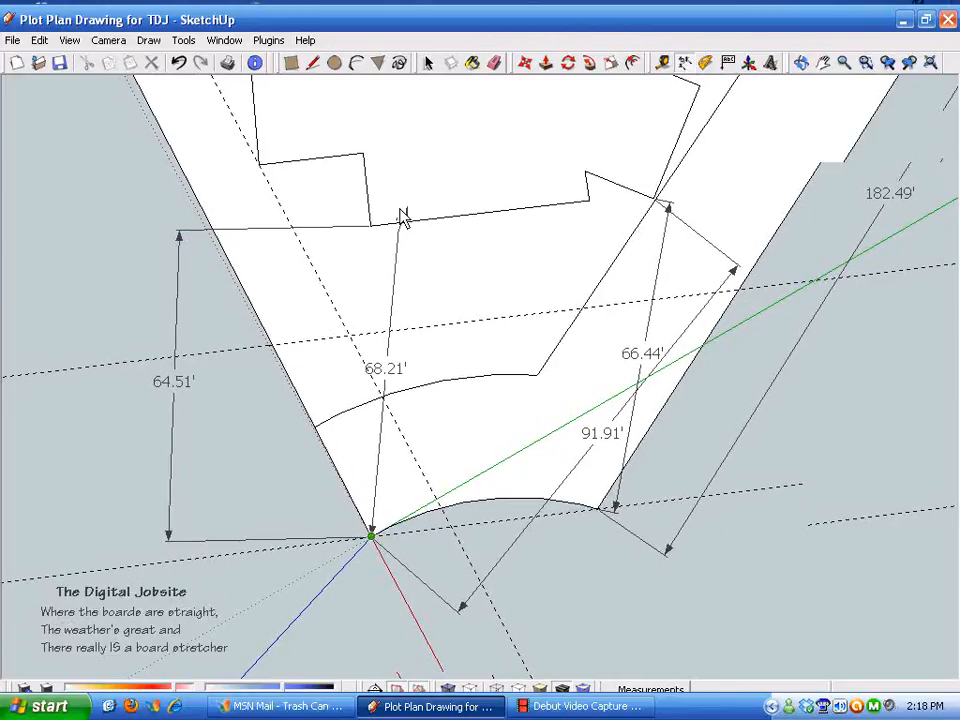
scroll(377, 300, down, 1)
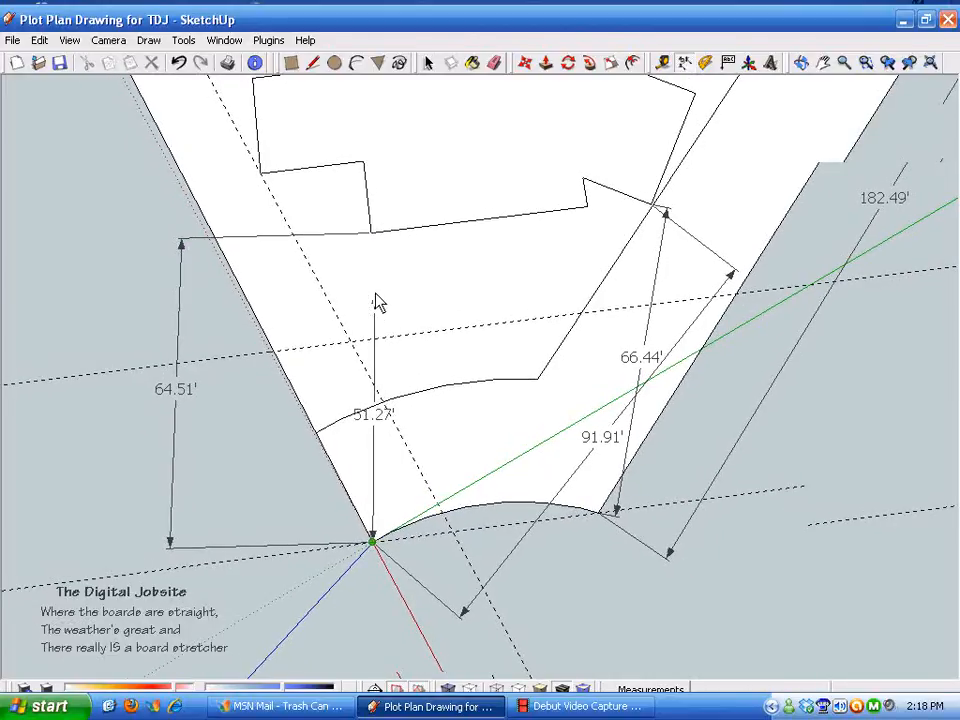
click(180, 64)
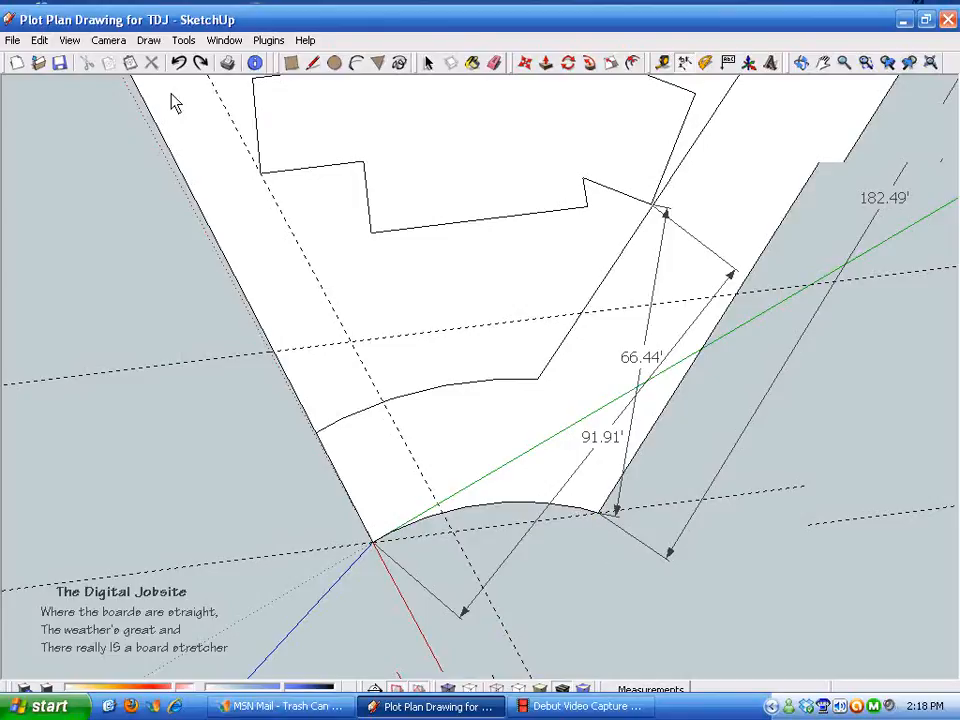
click(202, 63)
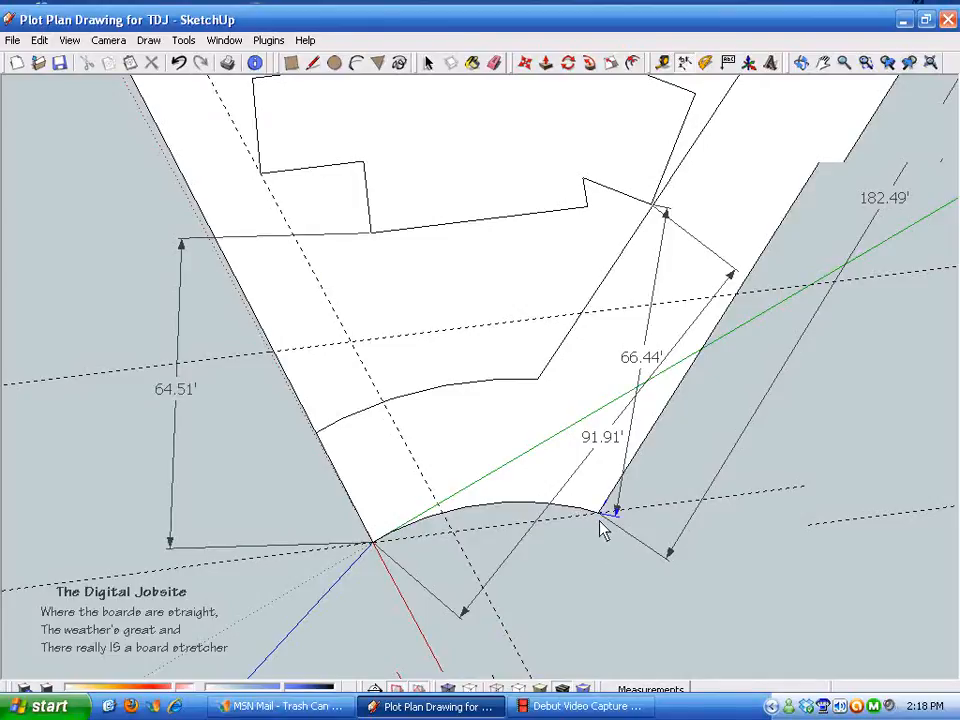
- Dimension from the lot's wing-side front corner to the front corner of the footprint's projecting section, offset outside the lot
click(371, 232)
click(245, 391)
middle_drag(545, 608, 345, 508)
middle_drag(603, 486, 576, 205)
middle_drag(352, 224, 422, 328)
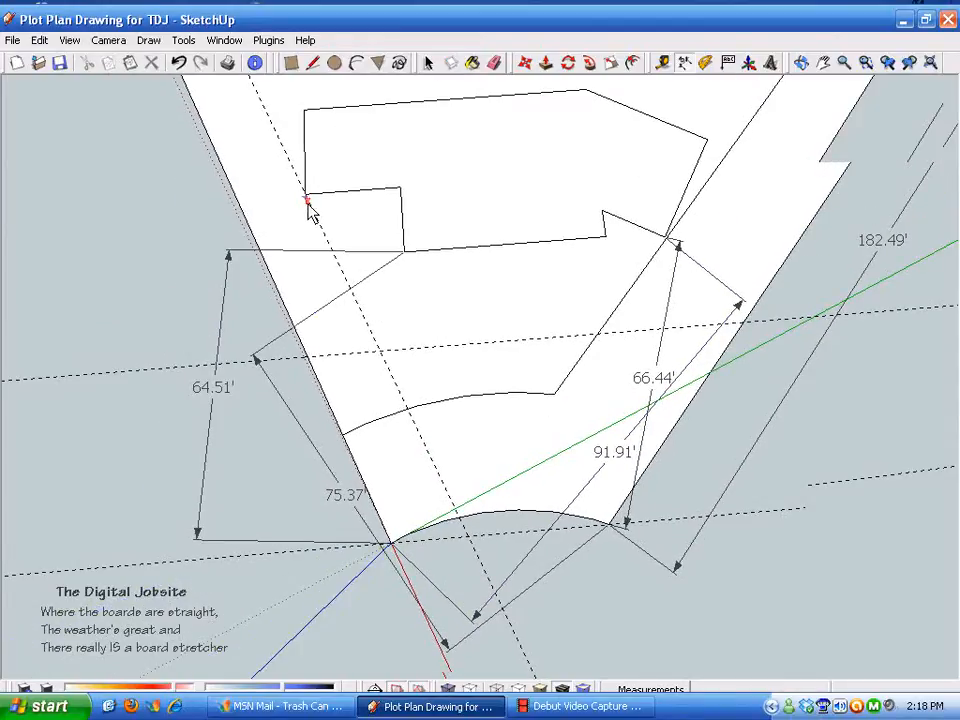
- Dimension from the lot's origin corner to the footprint corner on the side guide, offset outside the lot
click(391, 544)
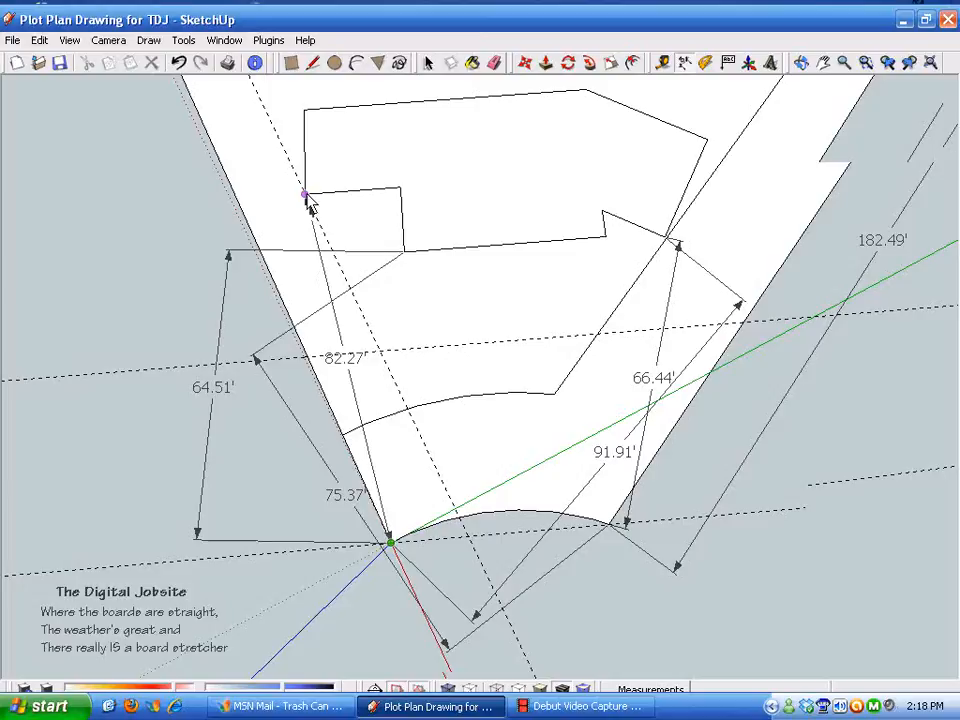
click(305, 192)
click(115, 264)
middle_drag(341, 331, 473, 543)
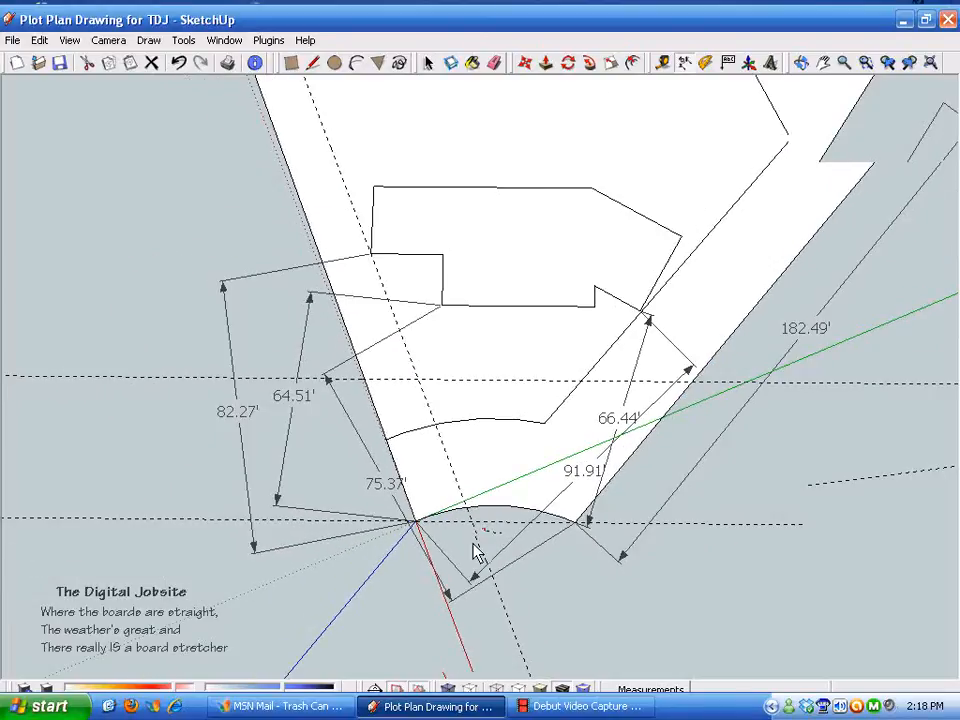
click(575, 525)
click(556, 506)
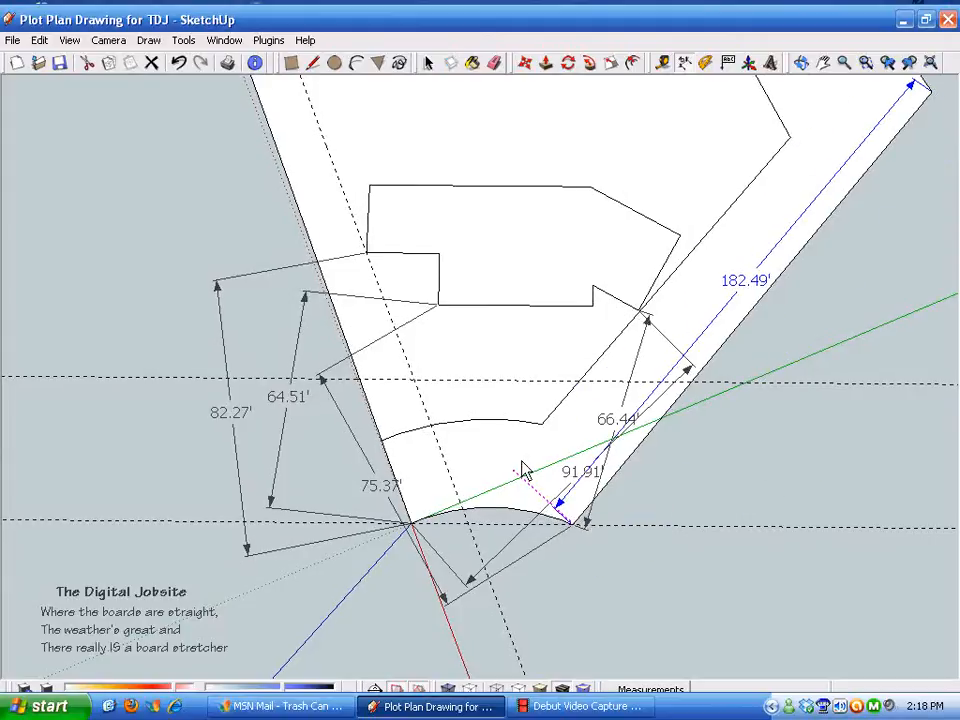
click(177, 63)
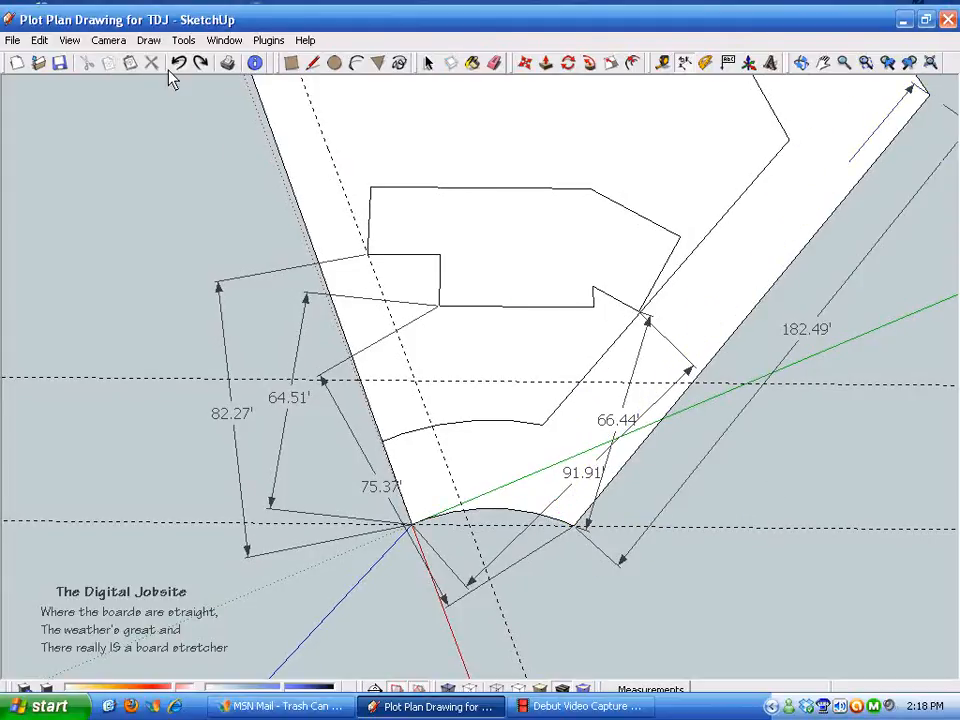
- Dimension from the lot's wing-side front corner to the footprint corner on the side guide, offset outside the lot
click(576, 527)
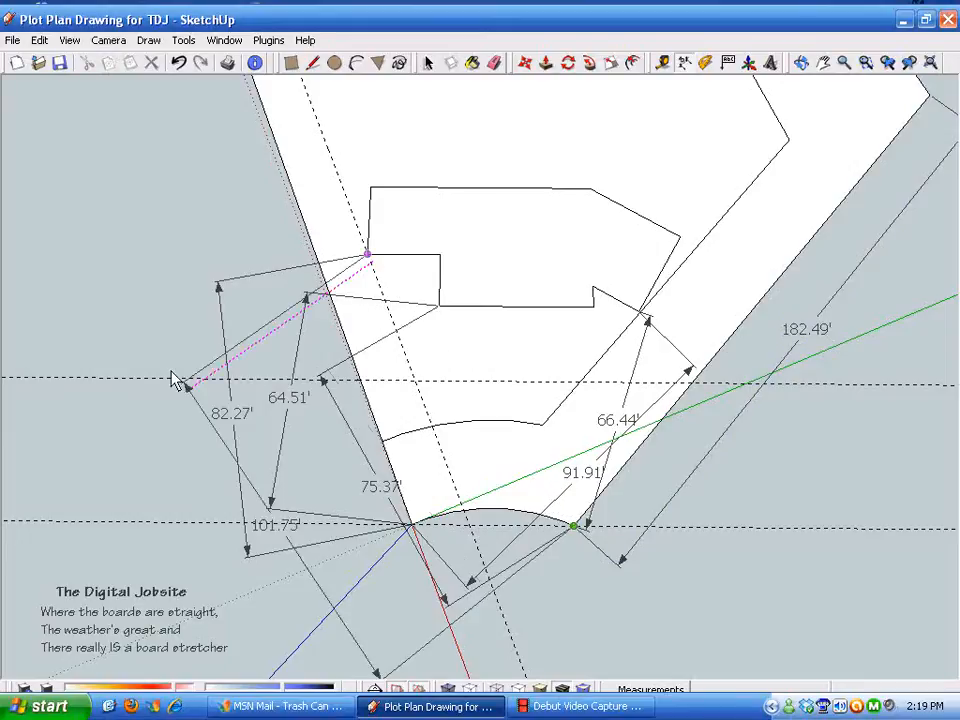
click(155, 345)
middle_drag(155, 346, 298, 463)
mouse_move(357, 312)
middle_down()
mouse_move(684, 336)
mouse_move(594, 435)
mouse_move(606, 521)
mouse_move(581, 515)
mouse_move(692, 549)
mouse_move(763, 375)
mouse_move(762, 402)
mouse_move(568, 461)
mouse_move(744, 463)
mouse_move(752, 446)
mouse_move(710, 480)
middle_up()
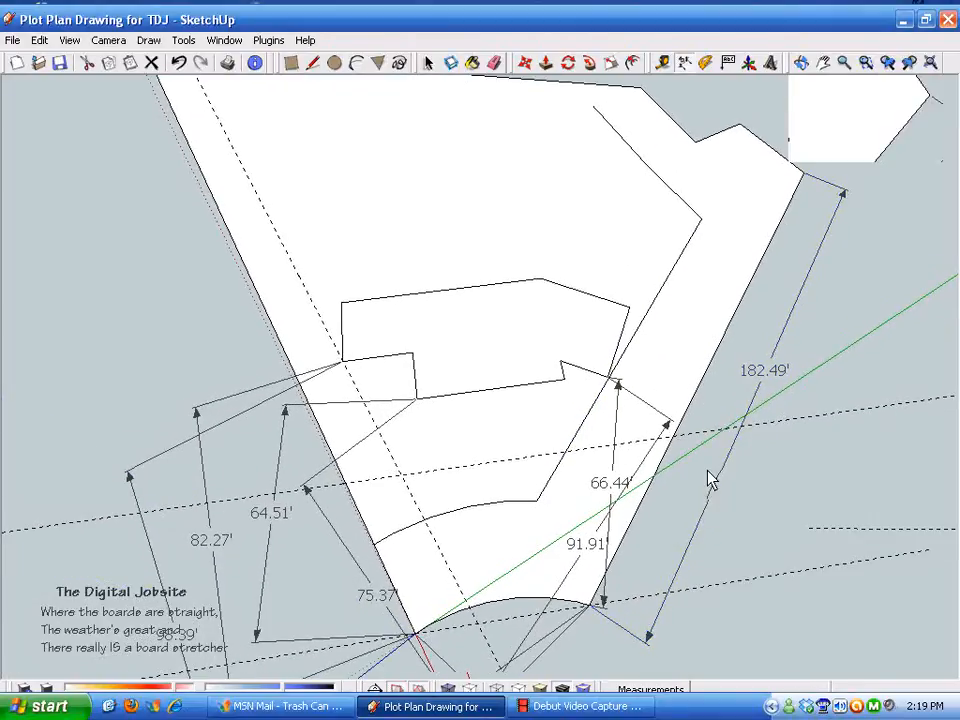
- Undo all the building-location dimensions, keeping only the dimension along the lot's side boundary
click(179, 65)
click(179, 65)
click(179, 65)
click(179, 65)
click(179, 65)
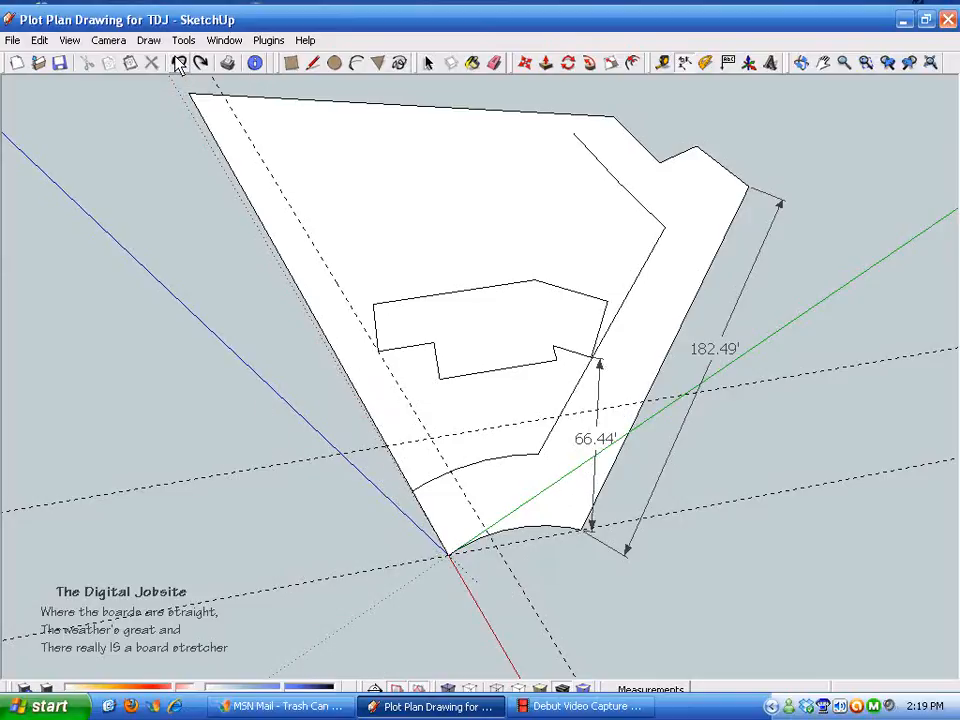
click(179, 65)
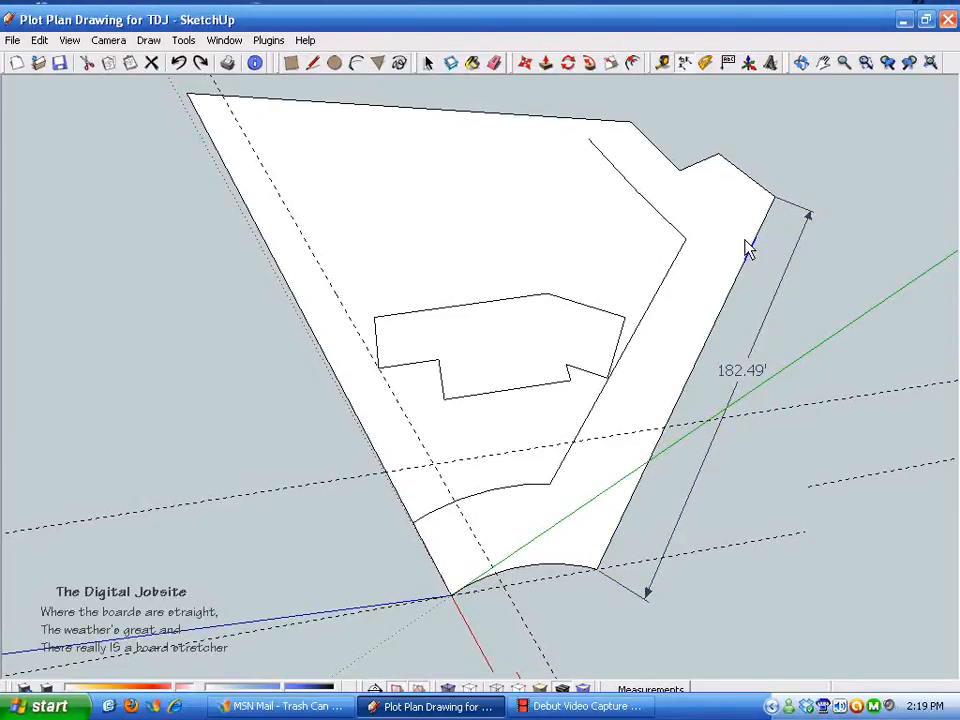
middle_drag(749, 250, 668, 203)
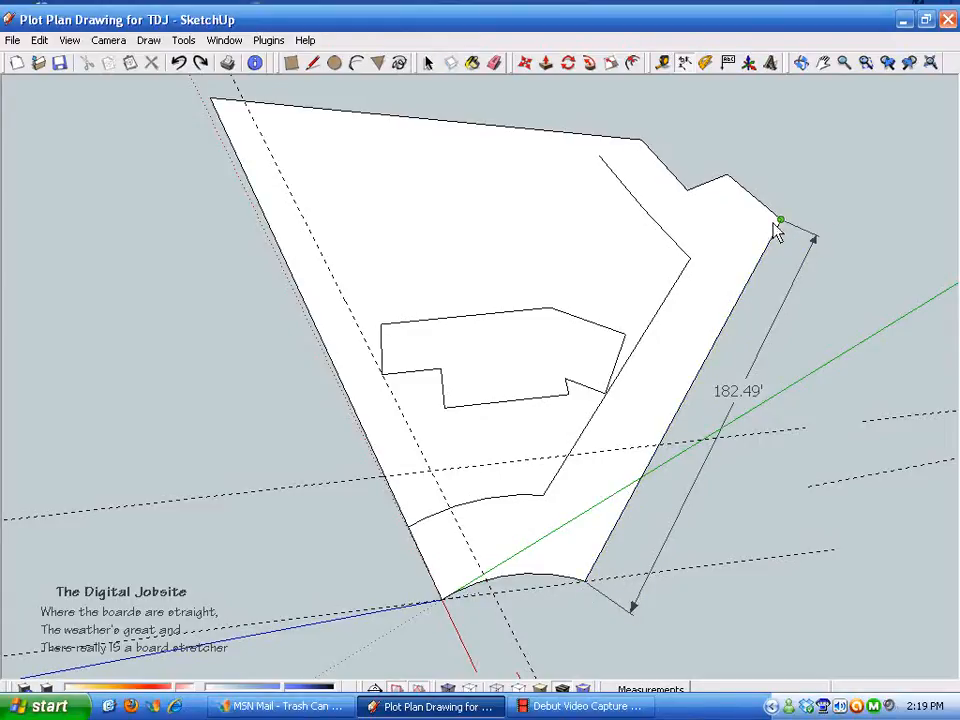
- Dimension across the notch in the lot's rear boundary between its two outer corners, offset outside the lot
scroll(688, 204, up, 3)
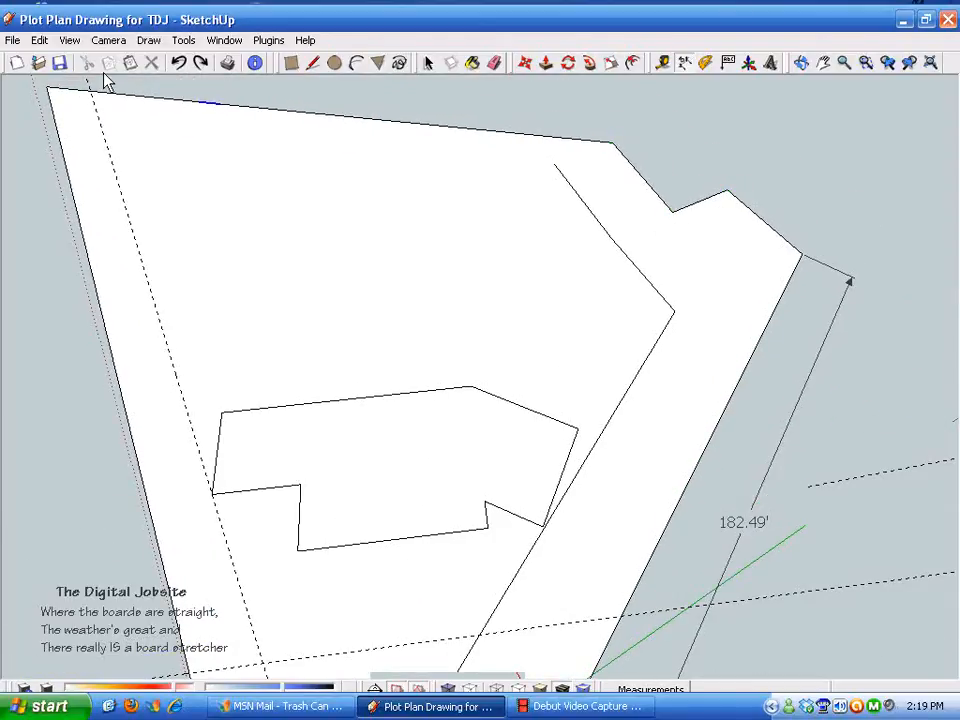
click(613, 143)
click(727, 189)
click(735, 150)
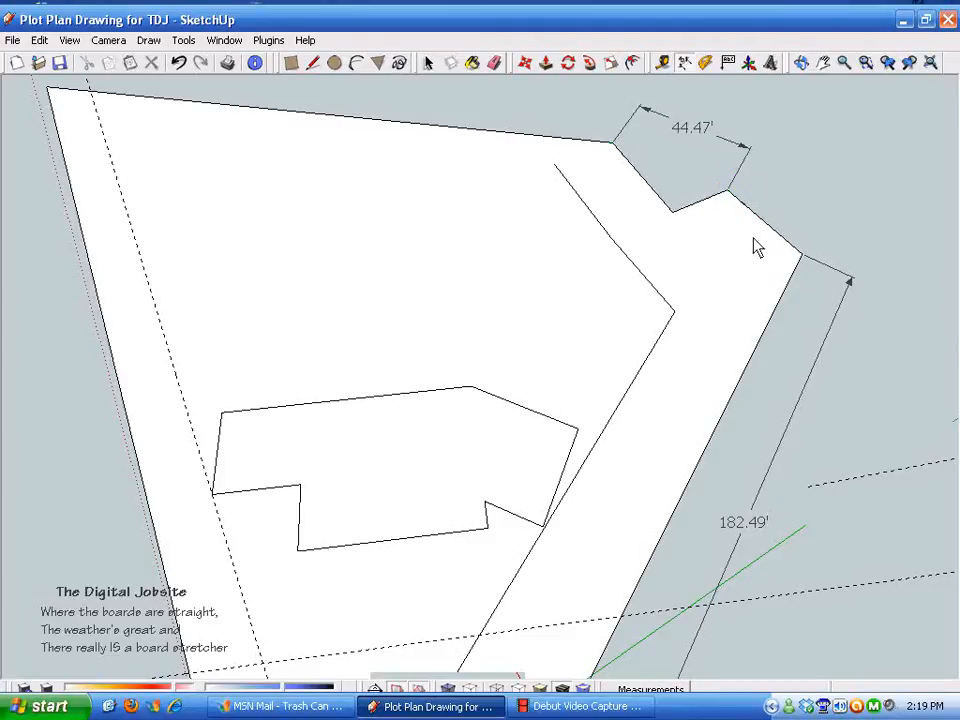
- Try to dimension the short rear boundary edge between the notch and the side boundary, and undo the dimension
click(802, 254)
double_click(727, 190)
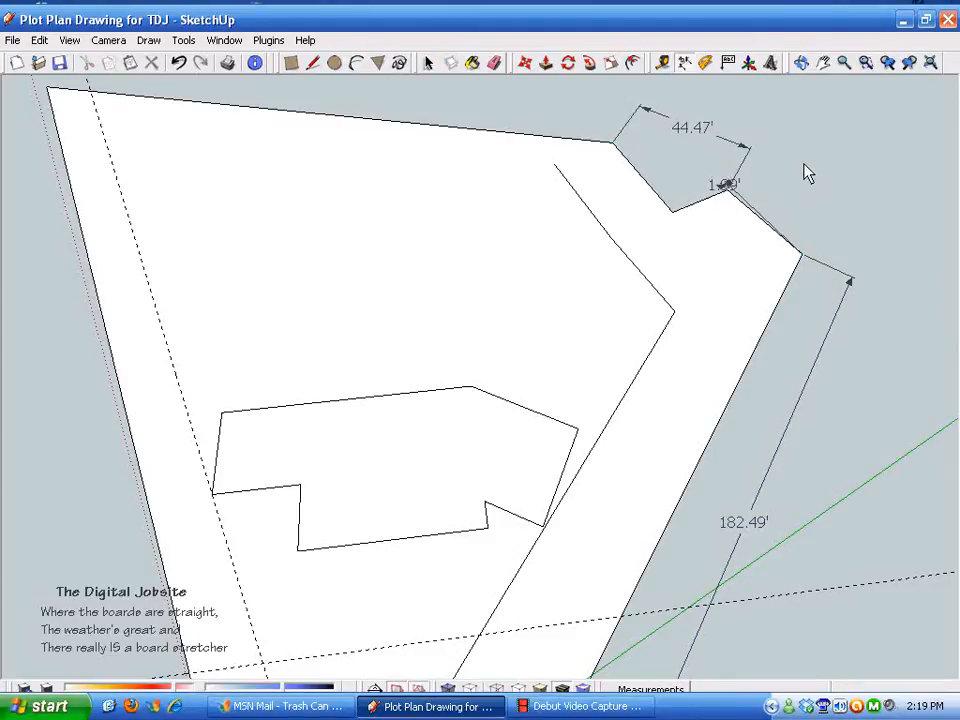
scroll(765, 178, down, 1)
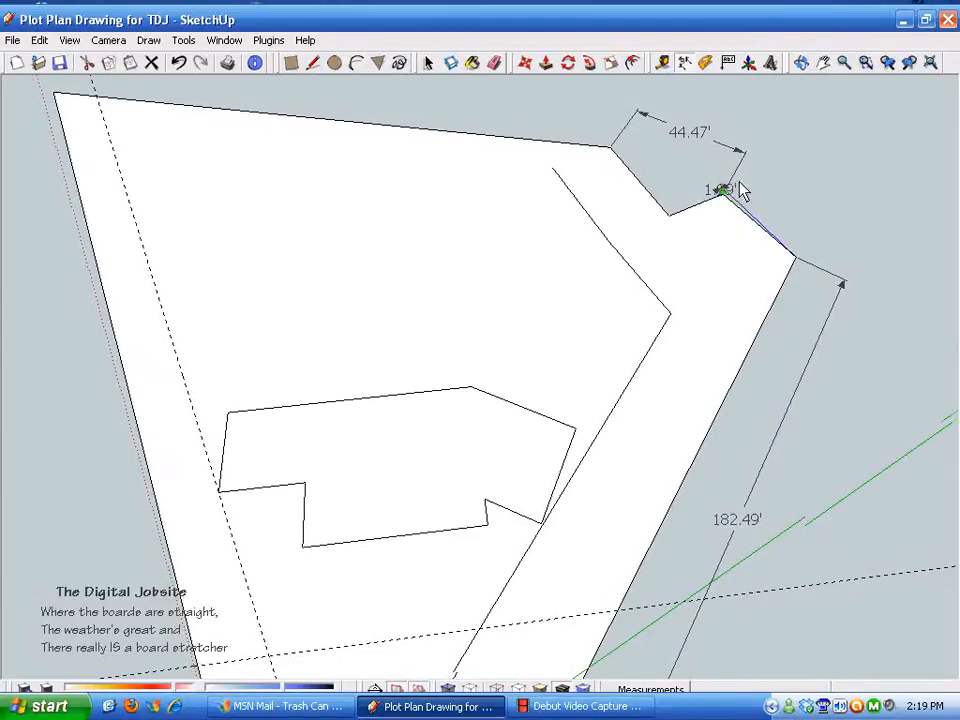
click(178, 62)
scroll(696, 245, down, 2)
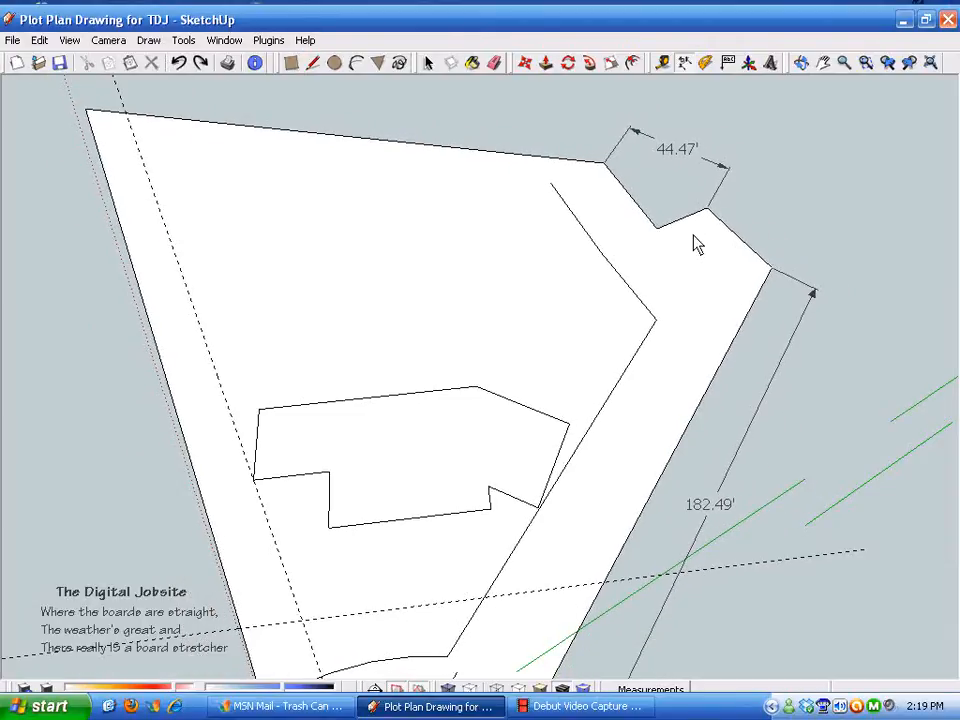
scroll(557, 253, down, 4)
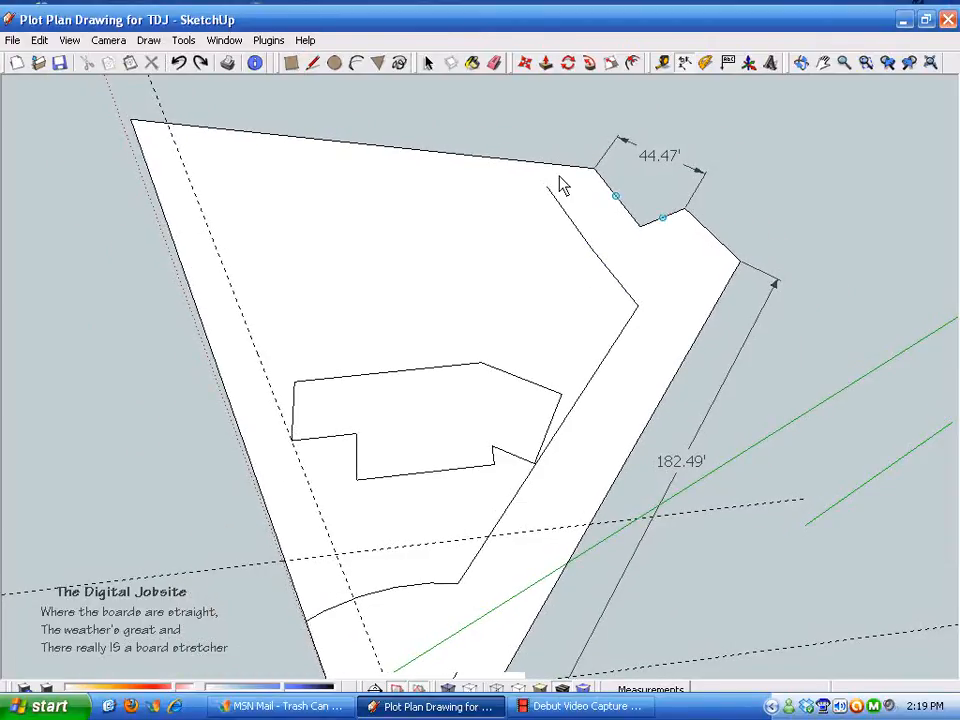
- Undo the dimension across the notch in the lot's rear boundary
click(657, 178)
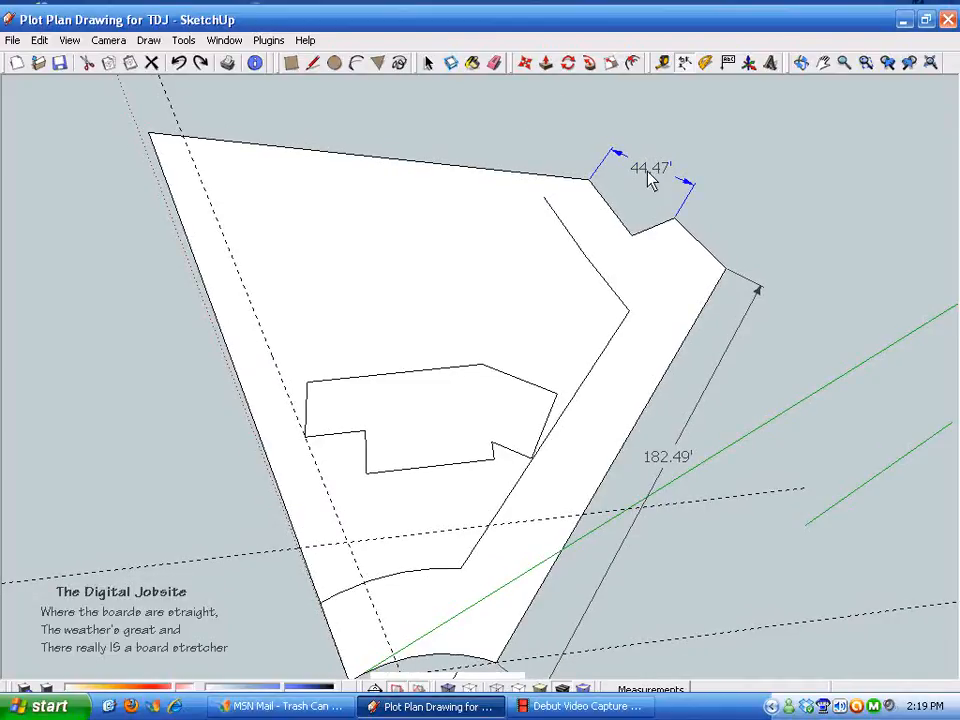
click(718, 207)
click(181, 67)
mouse_move(530, 473)
middle_down()
mouse_move(479, 518)
mouse_move(703, 363)
mouse_move(482, 647)
mouse_move(469, 564)
mouse_move(506, 546)
mouse_move(513, 518)
mouse_move(454, 399)
mouse_move(559, 369)
mouse_move(549, 246)
mouse_move(611, 113)
middle_up()
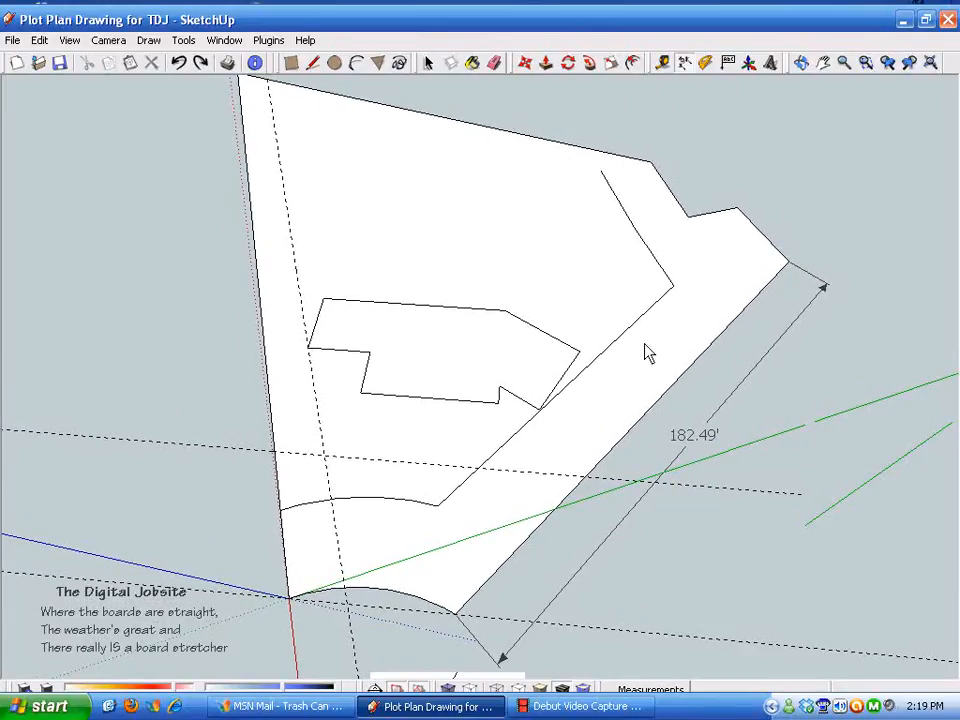
- Add a guide parallel to the lot's long rear boundary, 25' inside the lot
scroll(486, 376, down, 1)
key(space)
click(427, 357)
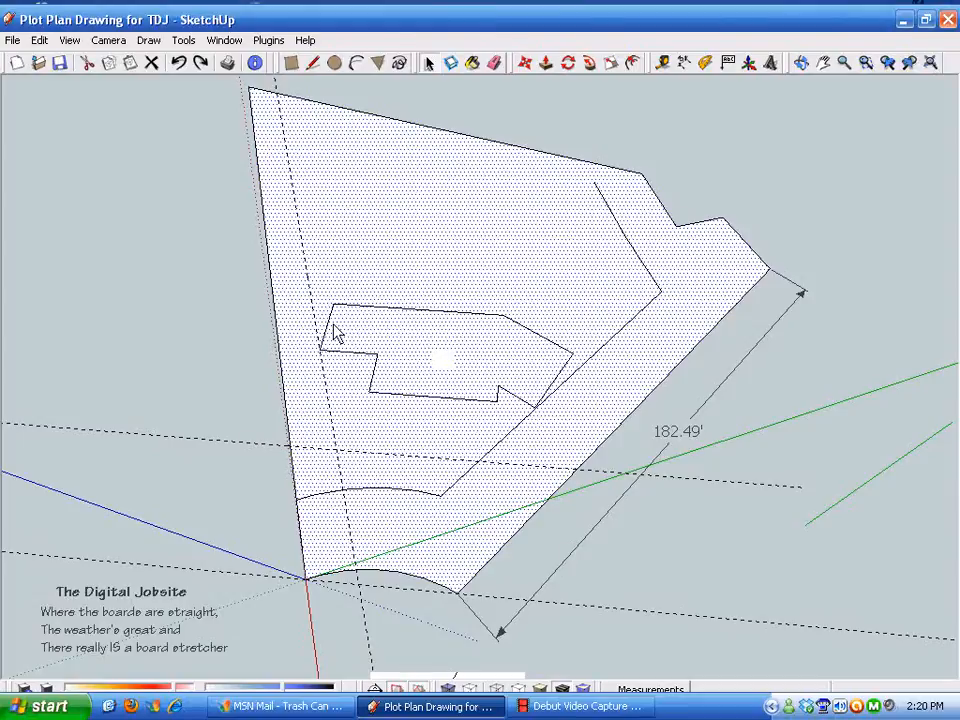
click(333, 330)
scroll(587, 58, up, 1)
scroll(418, 588, down, 1)
scroll(678, 110, up, 2)
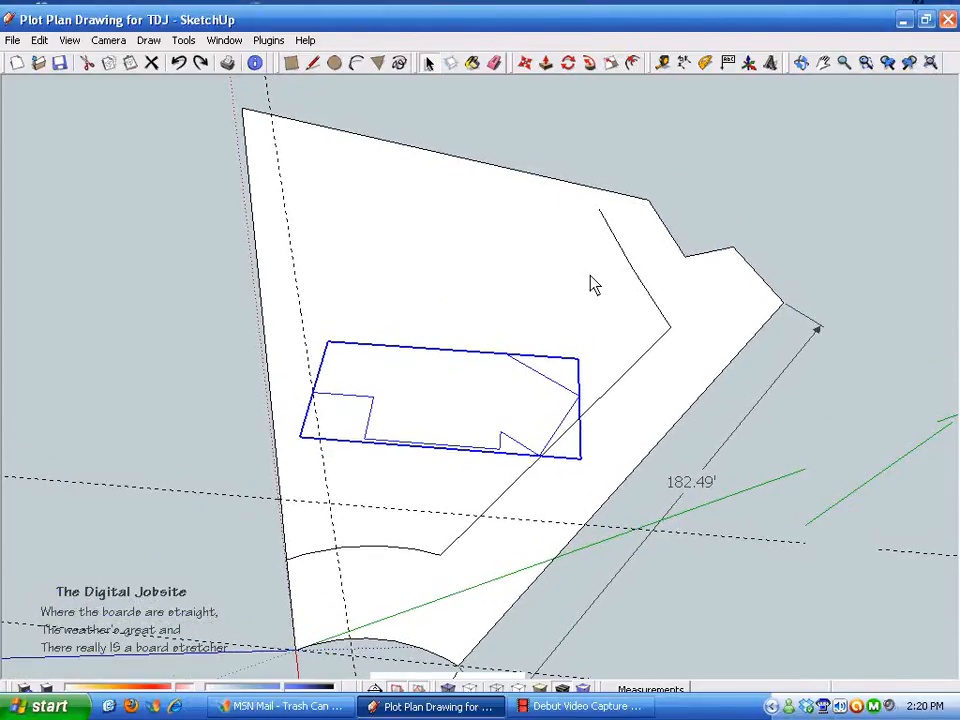
click(664, 64)
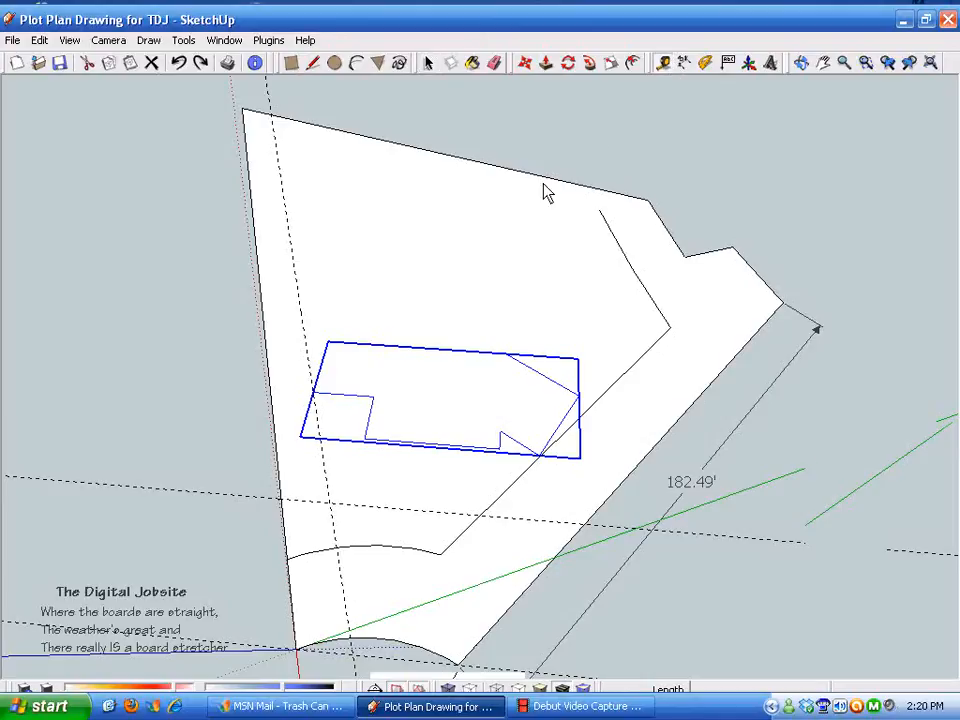
click(545, 177)
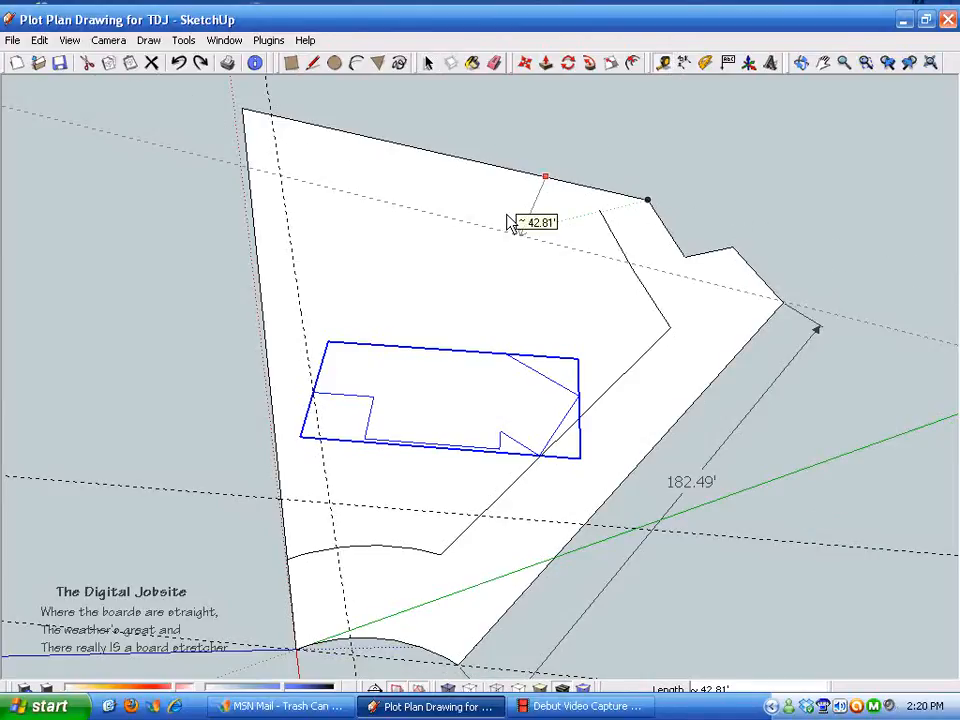
scroll(508, 221, down, 2)
scroll(480, 548, up, 1)
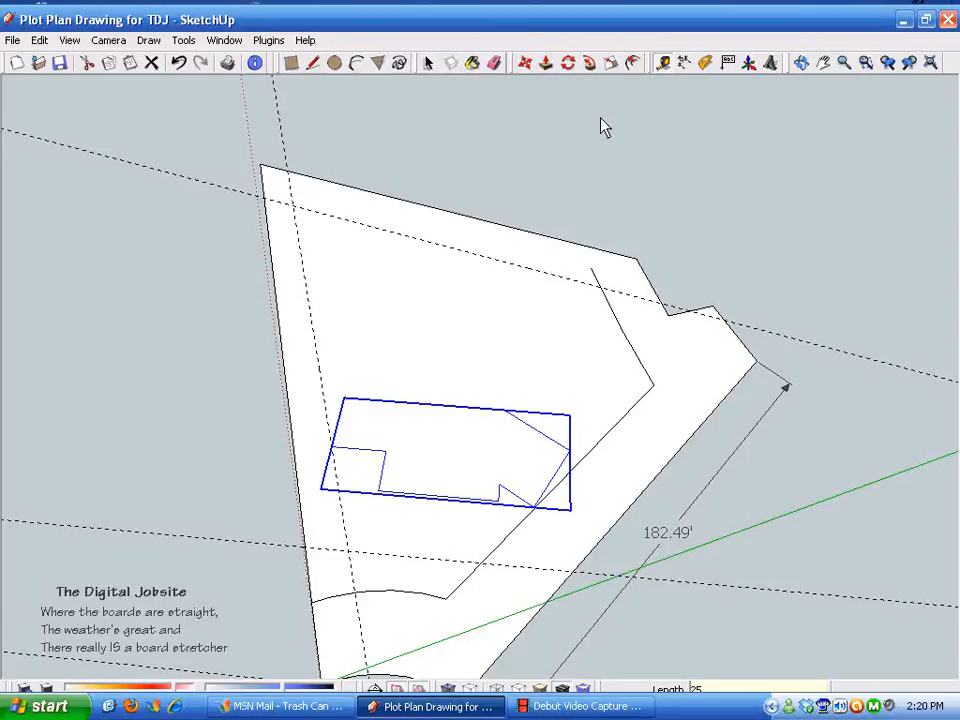
key(Escape)
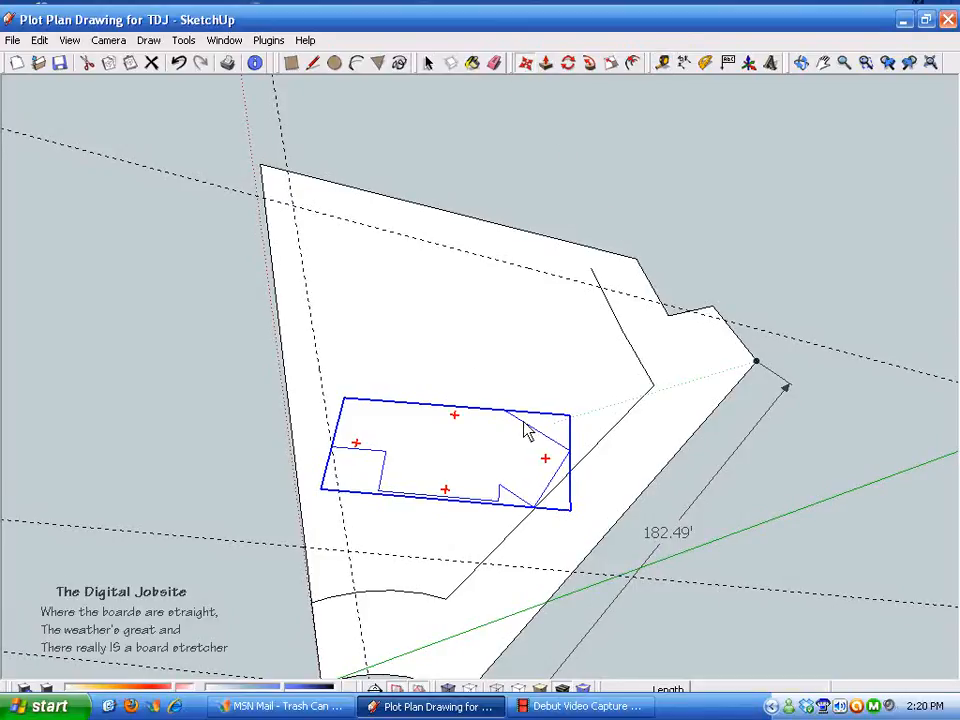
- Dimension from the front lot corner on the dimensioned side boundary to the building's nearest corner on the side setback line
scroll(527, 428, down, 1)
scroll(430, 330, up, 1)
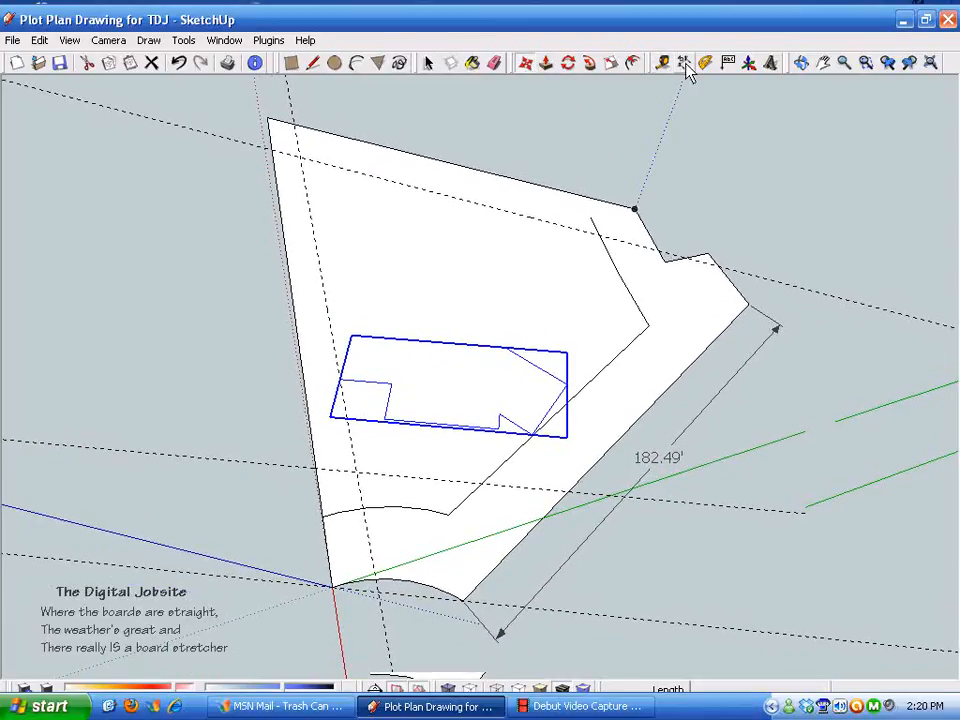
click(686, 64)
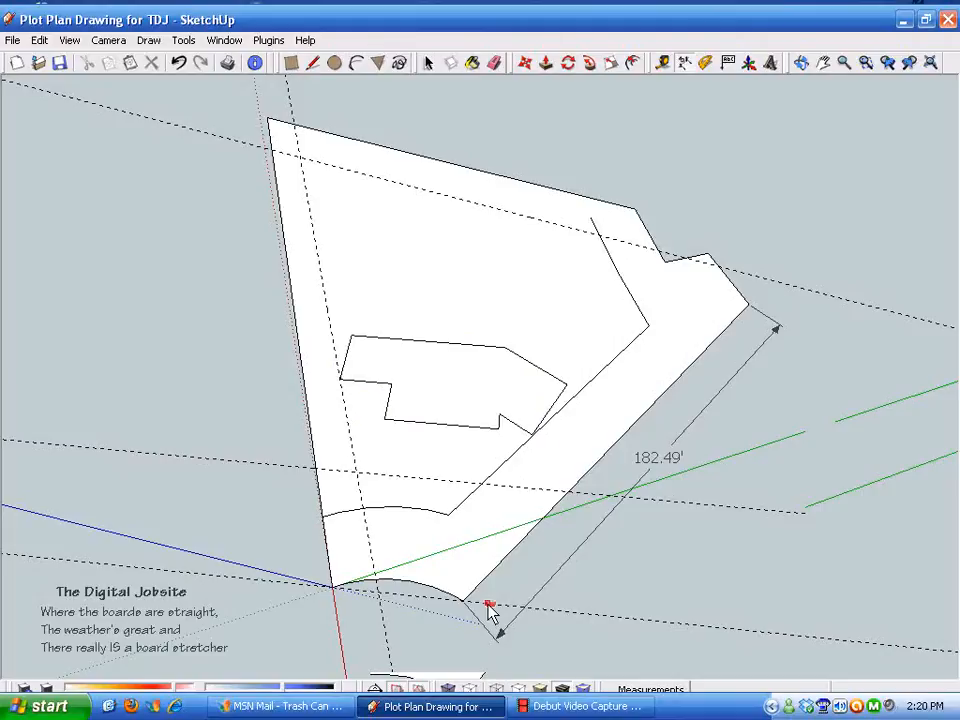
scroll(478, 546, up, 4)
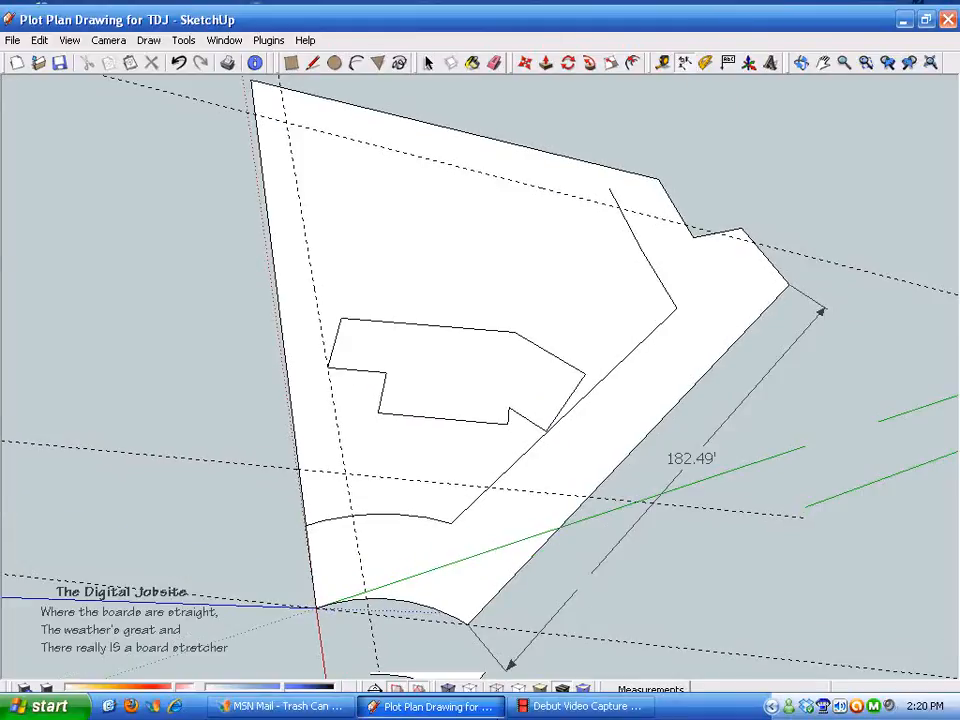
key(space)
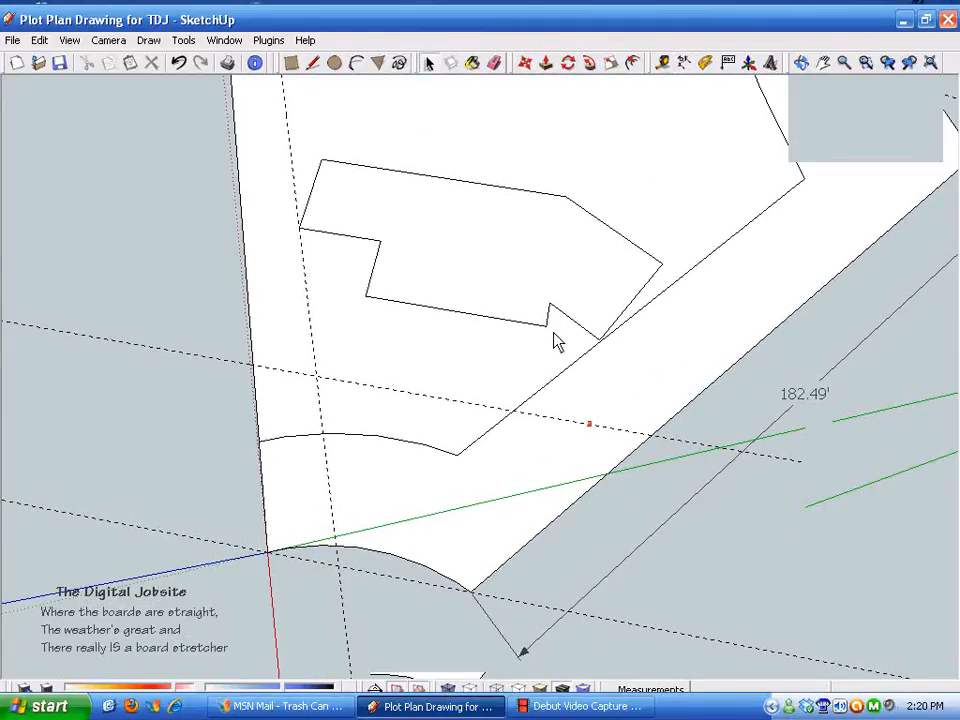
click(686, 64)
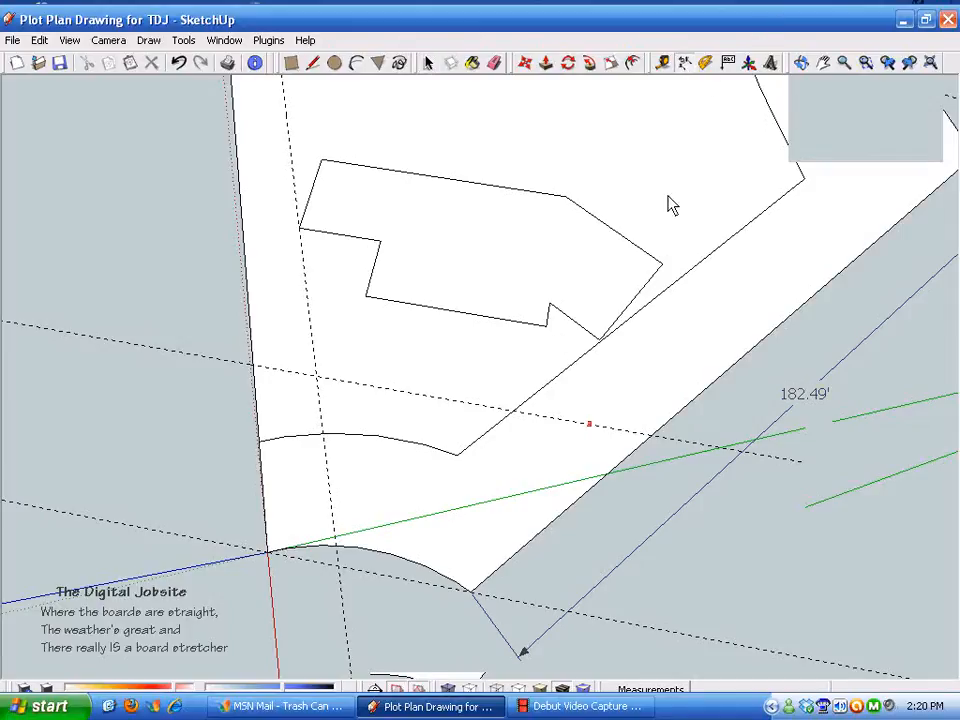
click(471, 592)
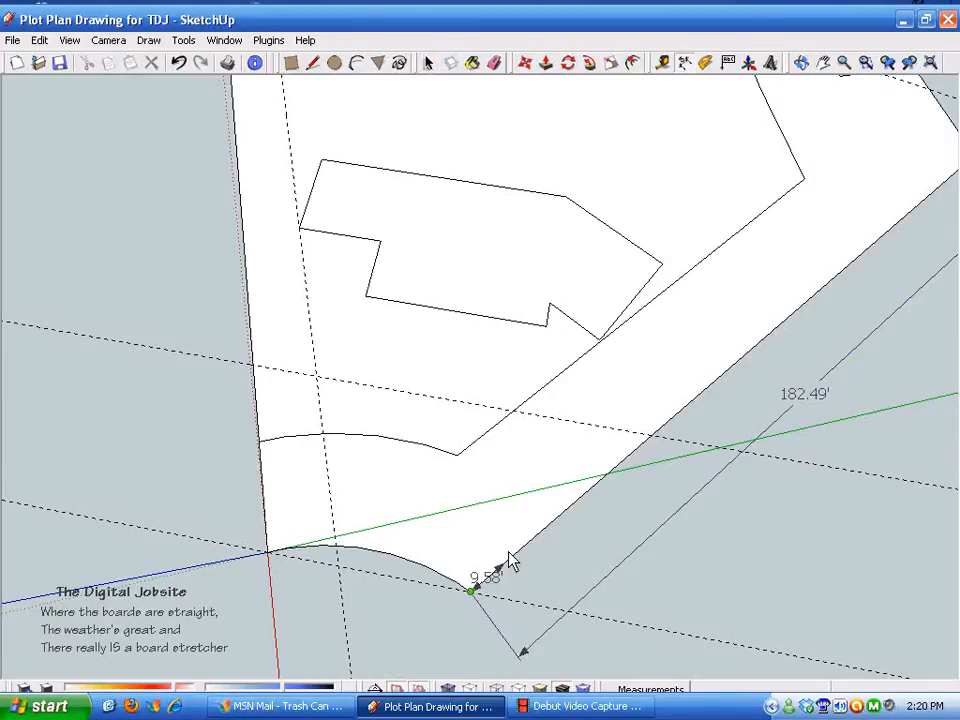
click(600, 342)
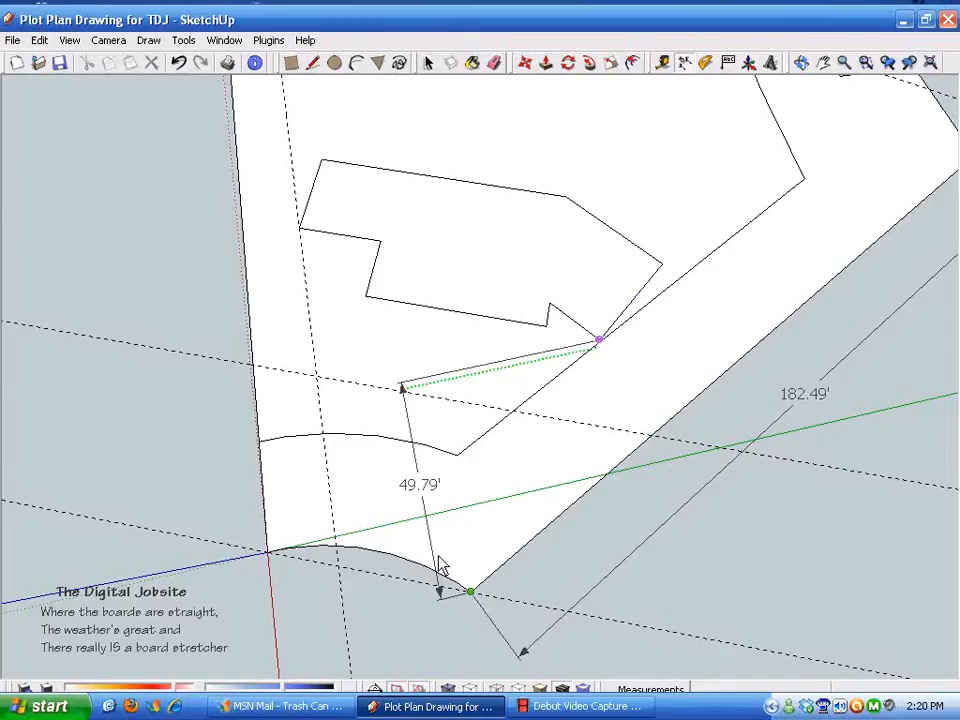
click(645, 371)
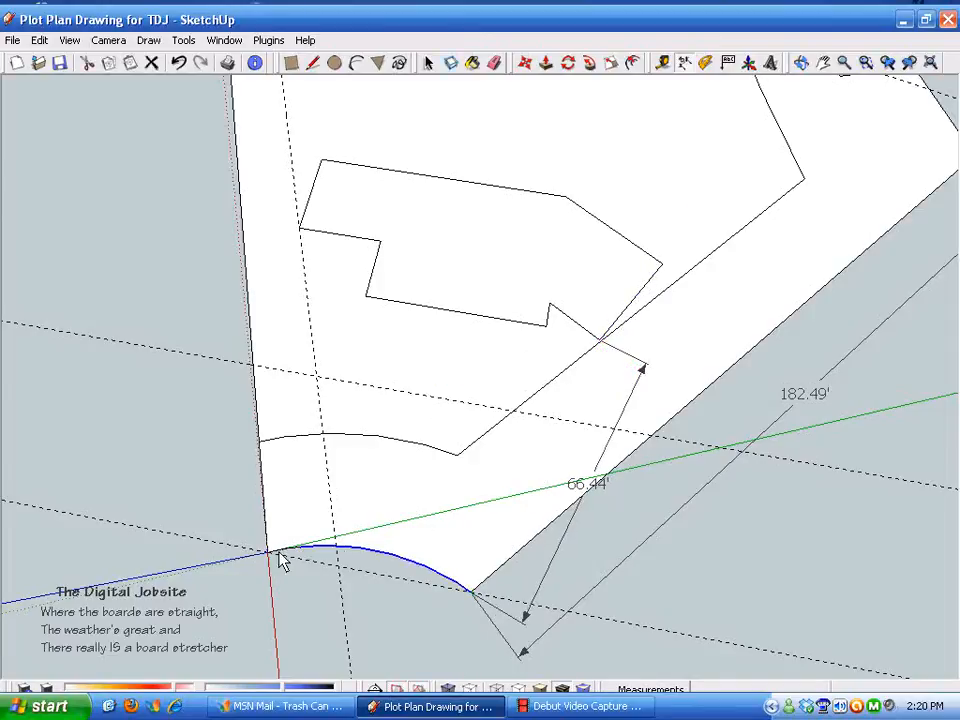
- Dimension from the front lot corner at the origin to the building corner on the side guide, offset outside the lot
click(268, 552)
click(298, 230)
click(222, 256)
- Move the building footprint toward the rear of the lot, bringing its back edge up to the rear guide
key(space)
click(392, 199)
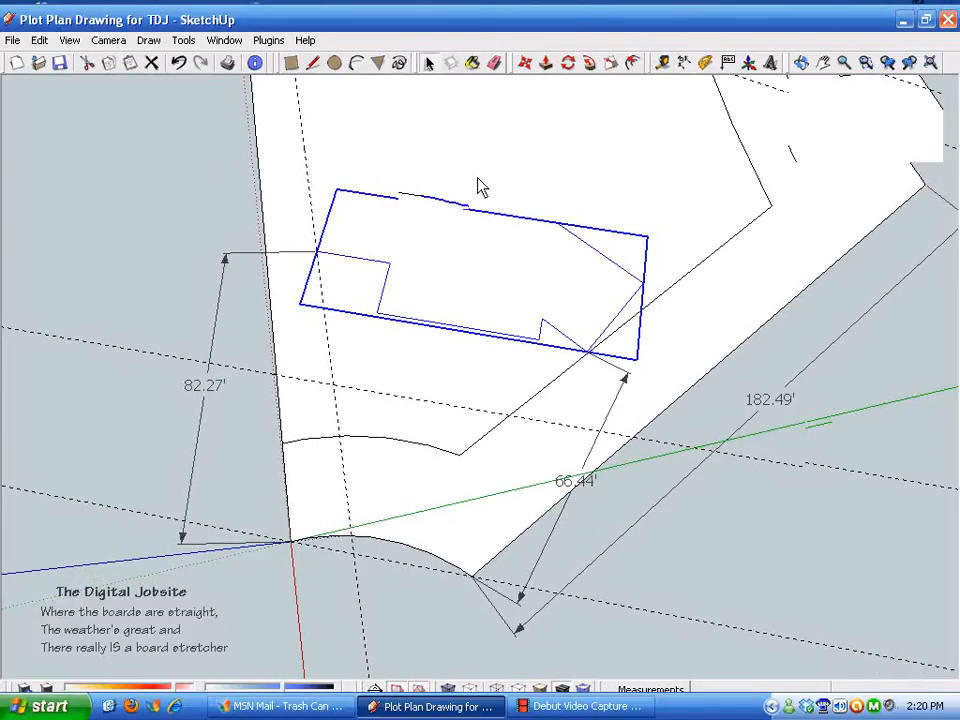
scroll(478, 179, down, 3)
click(526, 65)
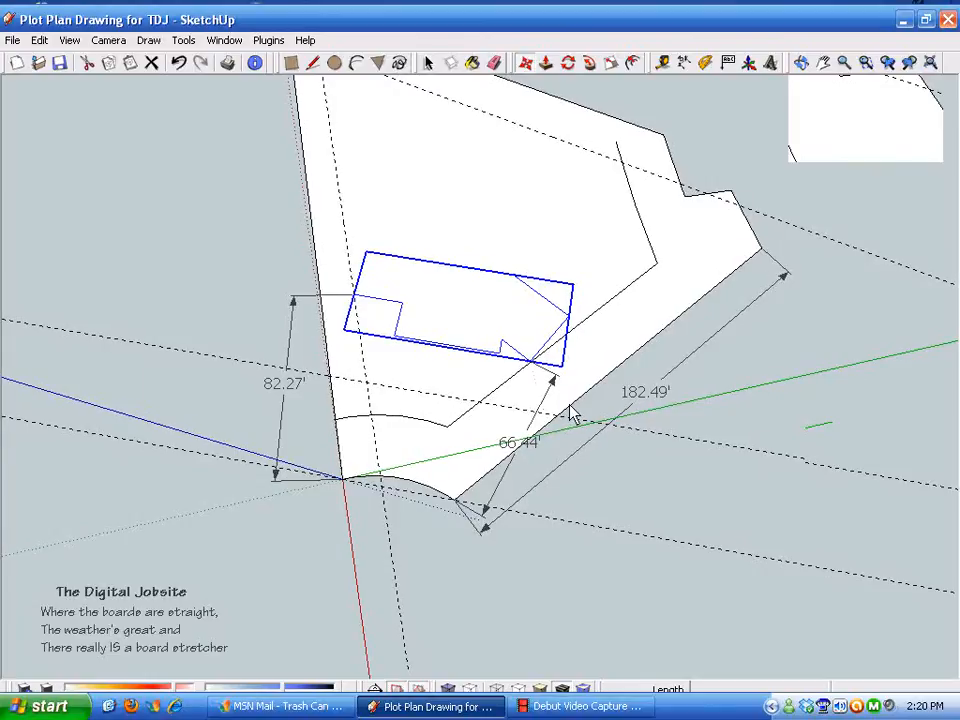
drag(371, 270, 401, 138)
drag(540, 170, 591, 246)
scroll(589, 257, up, 3)
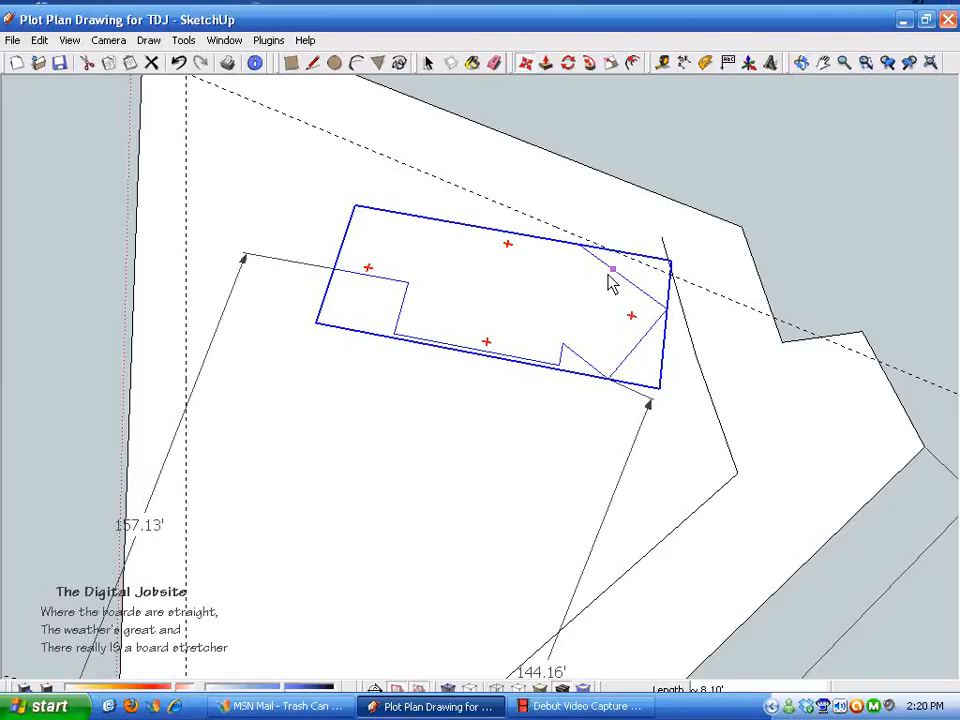
- Shift the building footprint about 4.39' so its outer corner meets the angled rear part of the setback line
scroll(645, 302, up, 3)
drag(670, 285, 686, 279)
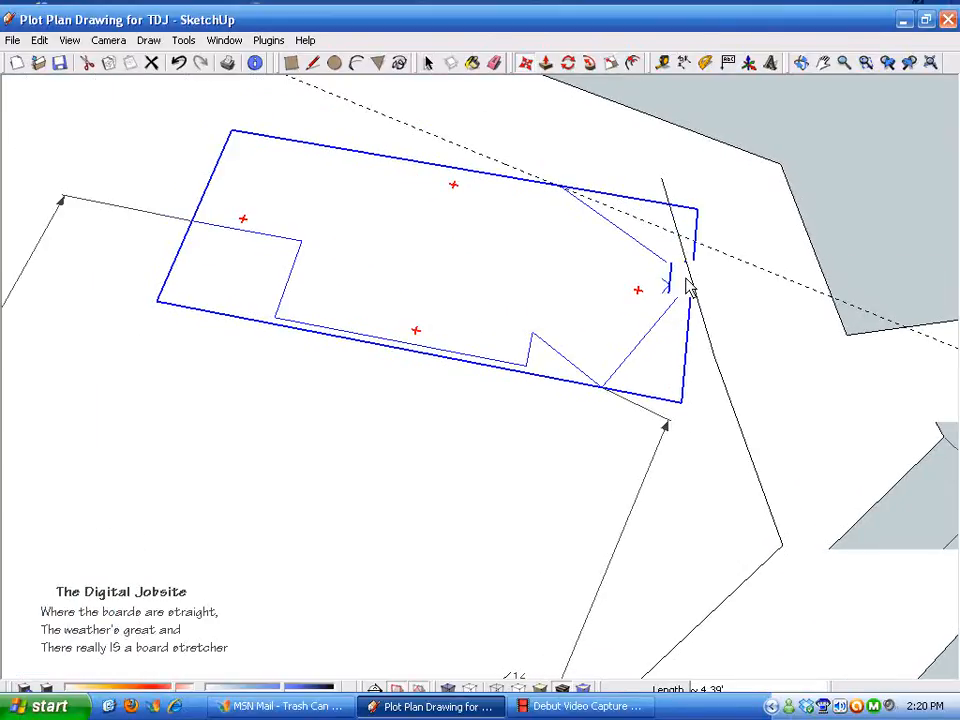
scroll(493, 554, down, 4)
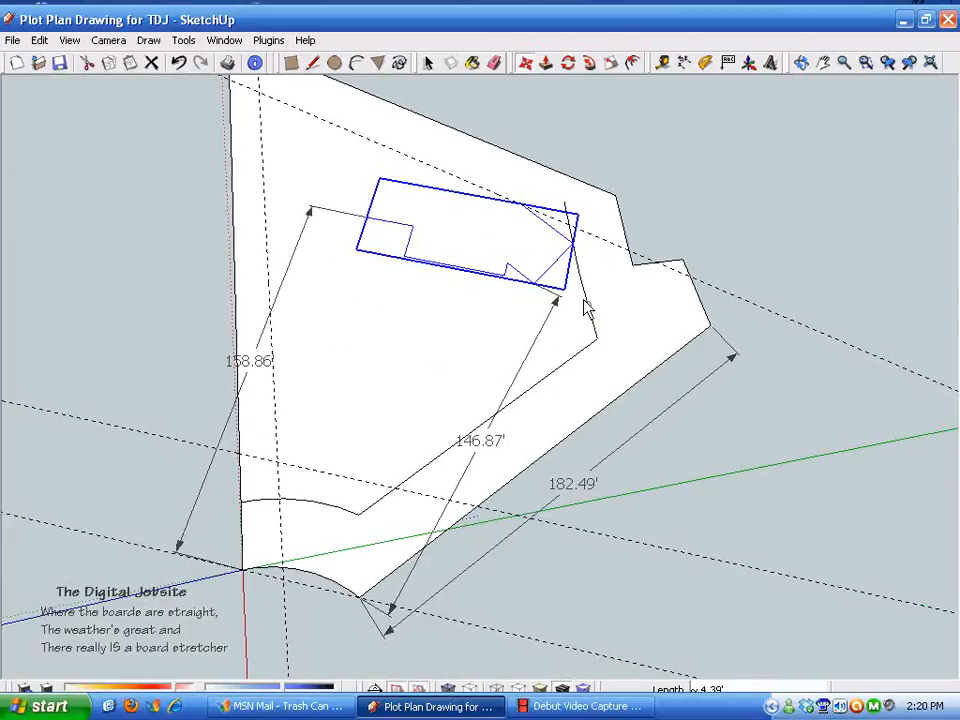
scroll(386, 234, up, 3)
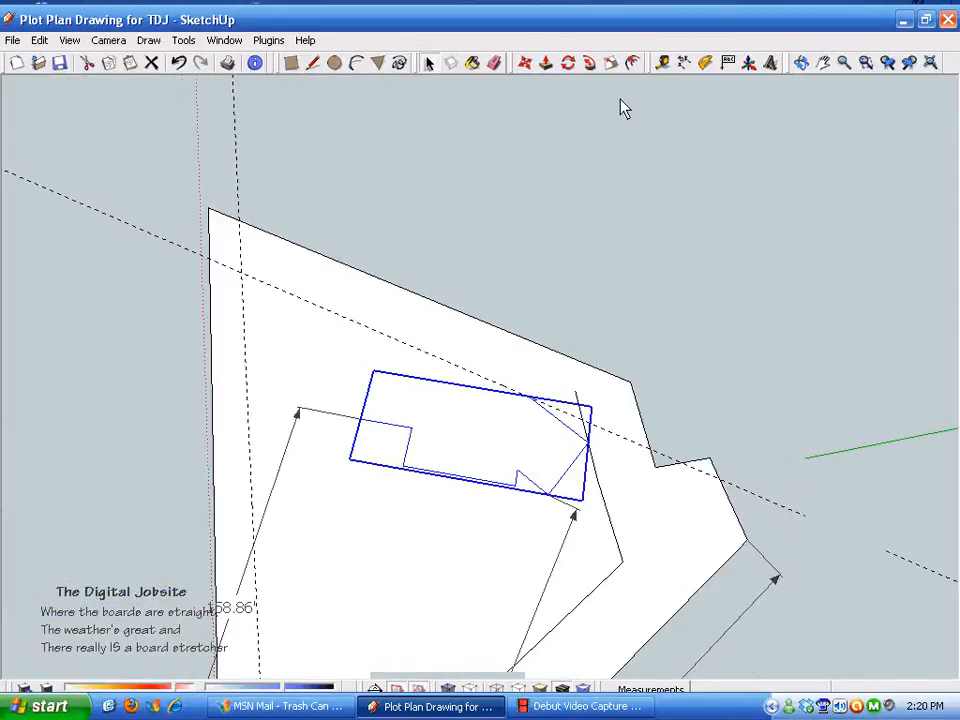
click(661, 63)
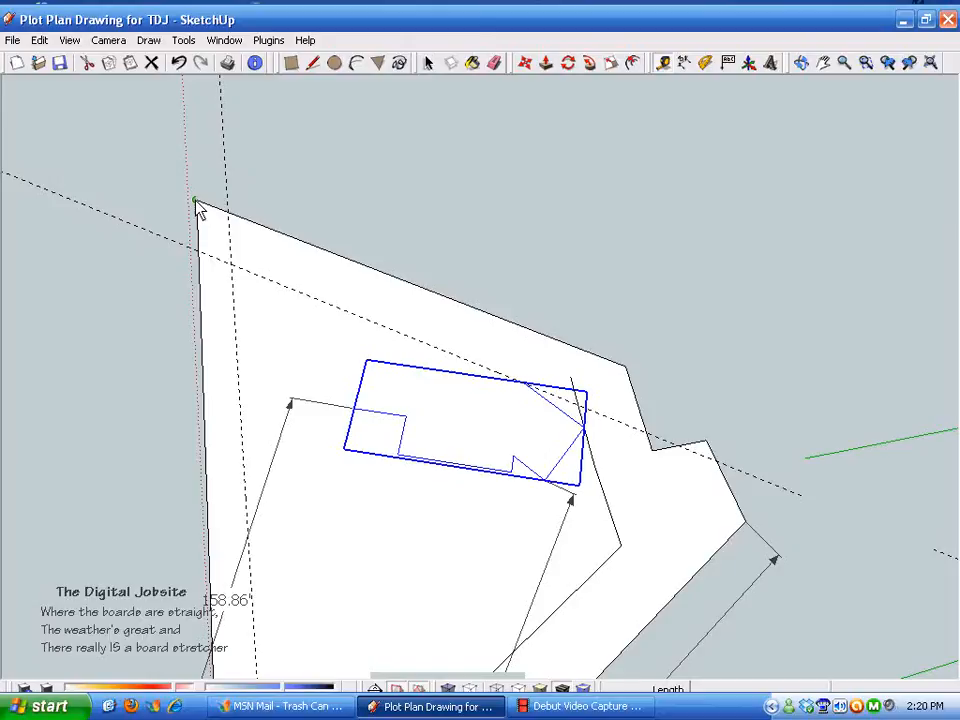
click(196, 203)
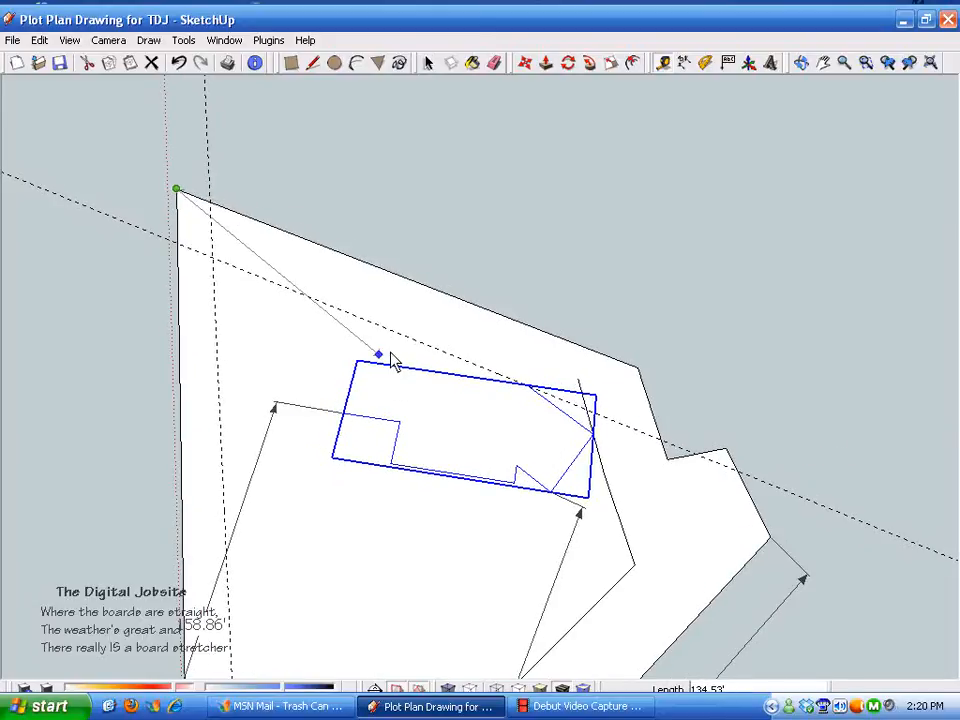
middle_drag(686, 122, 681, 98)
- Dimension from the lot's rear corner to the building's nearest back corner, offset outside the rear boundary
click(683, 62)
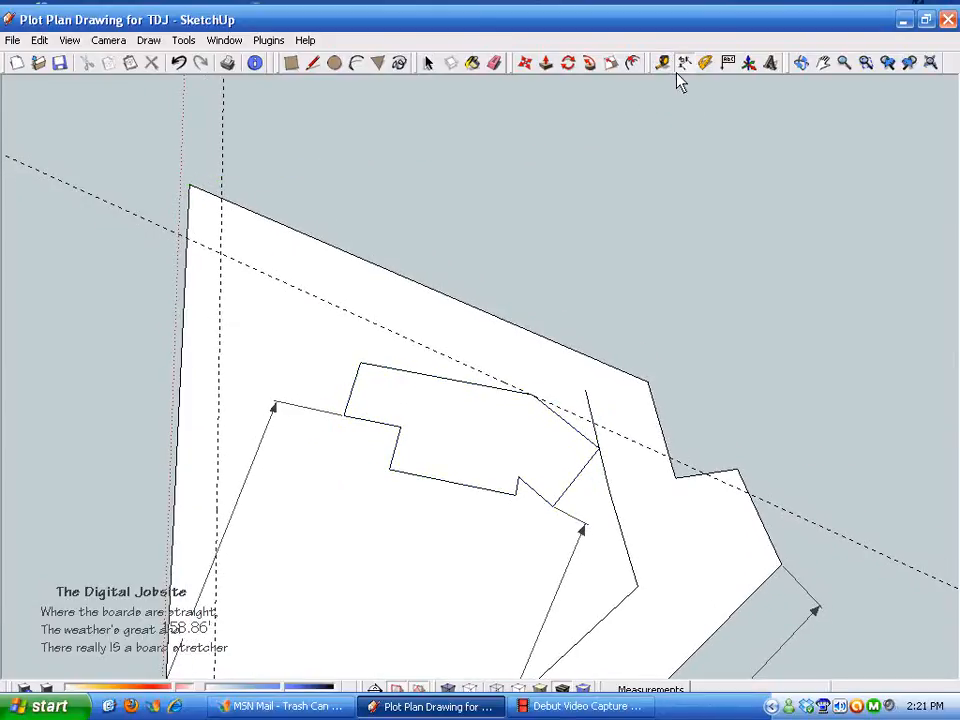
click(190, 186)
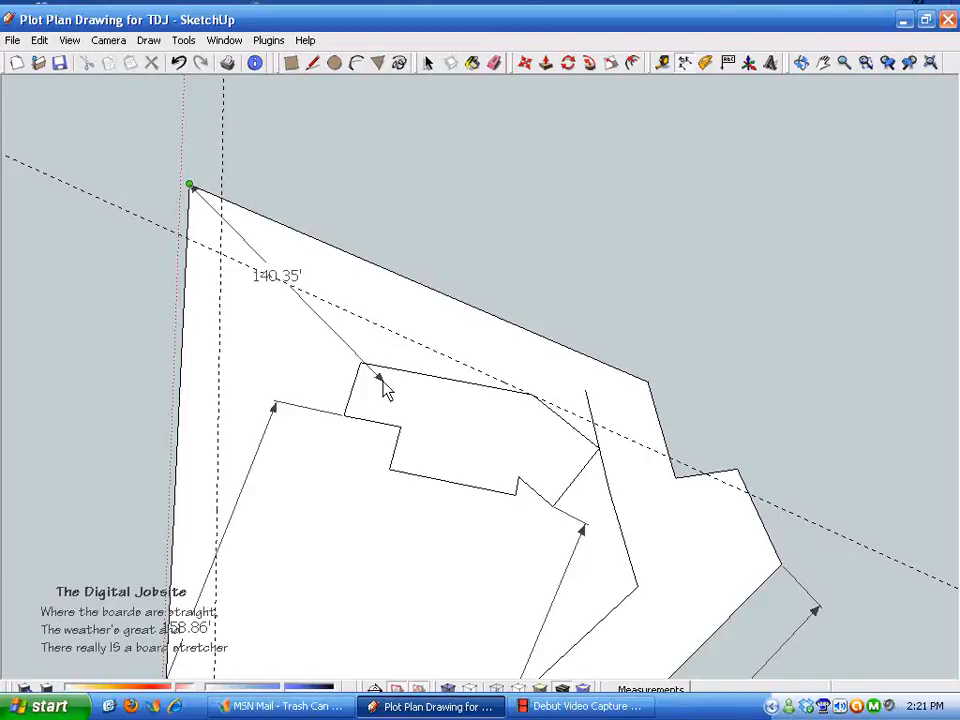
click(361, 362)
click(491, 245)
middle_drag(491, 245, 418, 261)
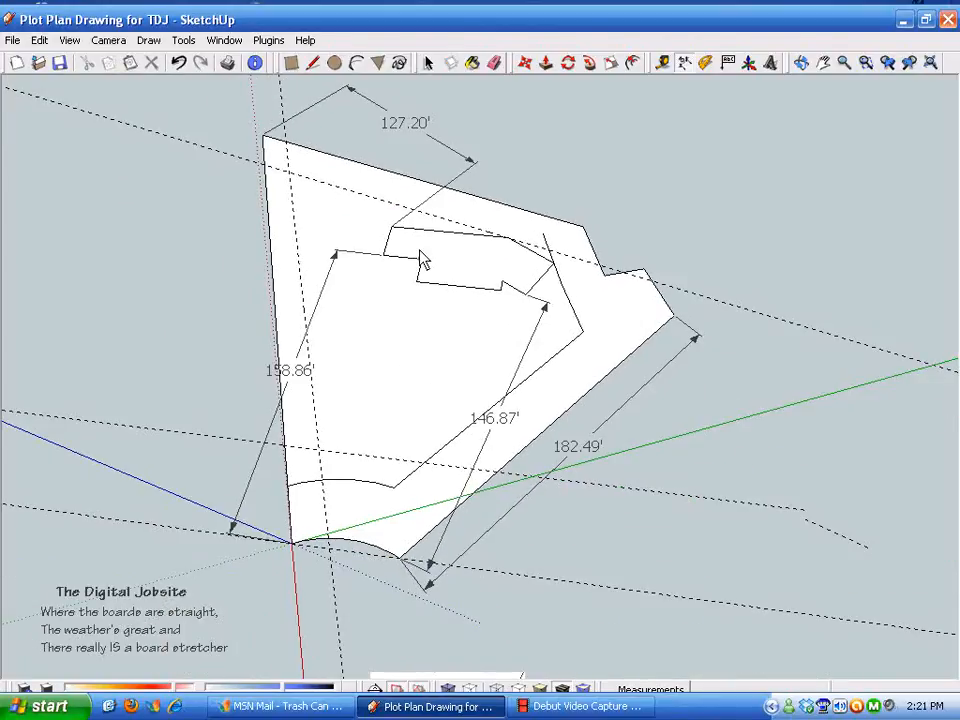
- Erase the construction guides along the lot's rear, front and side
mouse_move(399, 450)
middle_down()
mouse_move(349, 516)
mouse_move(497, 420)
mouse_move(517, 376)
middle_up()
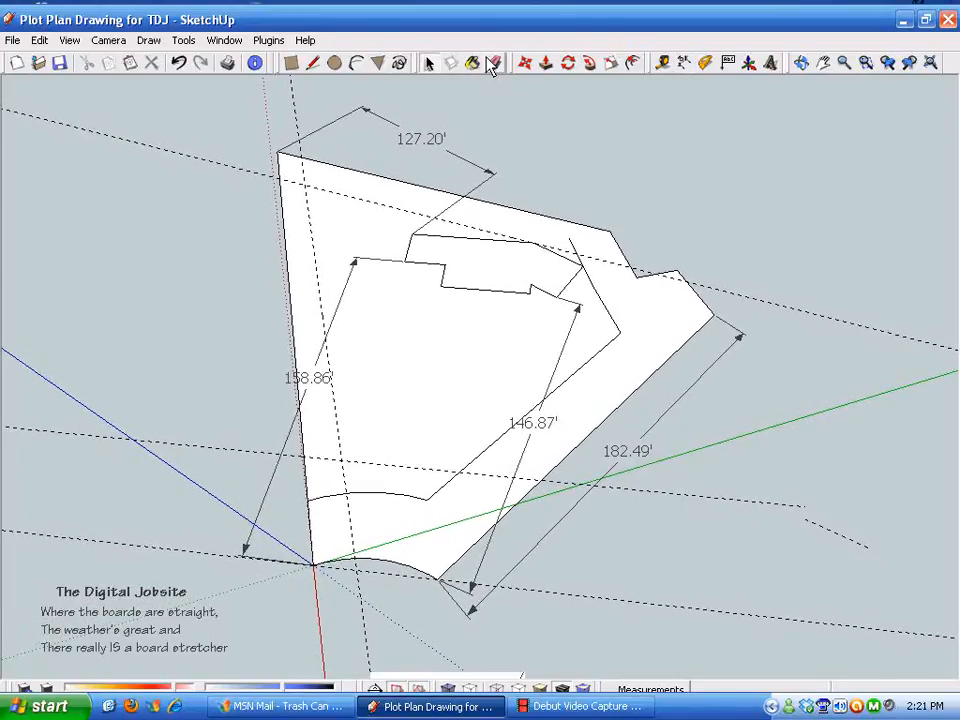
drag(897, 381, 840, 358)
click(772, 459)
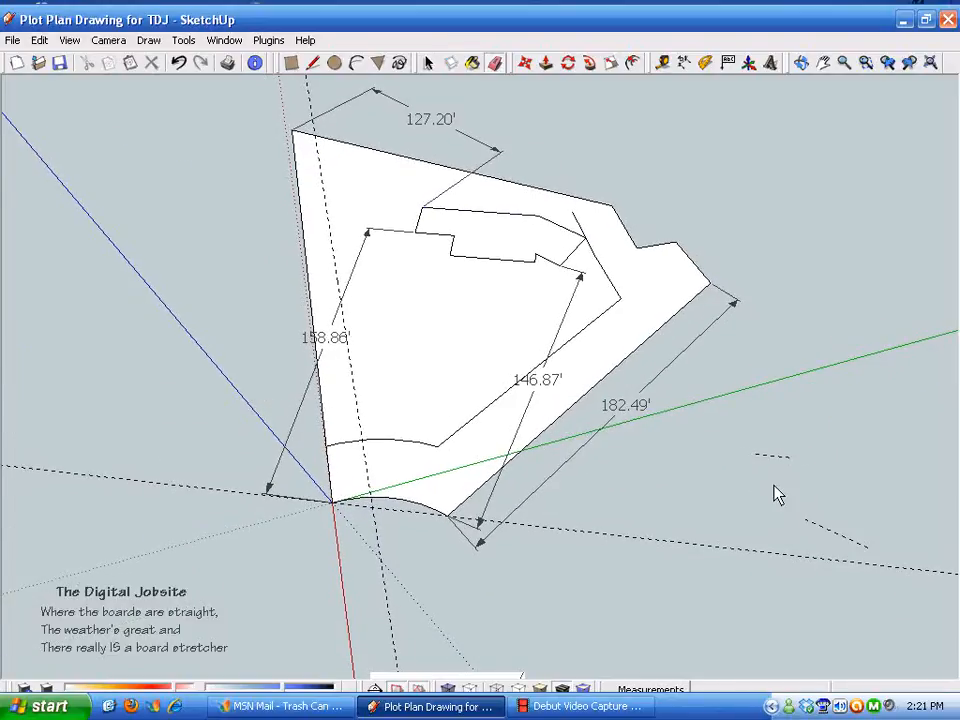
click(721, 553)
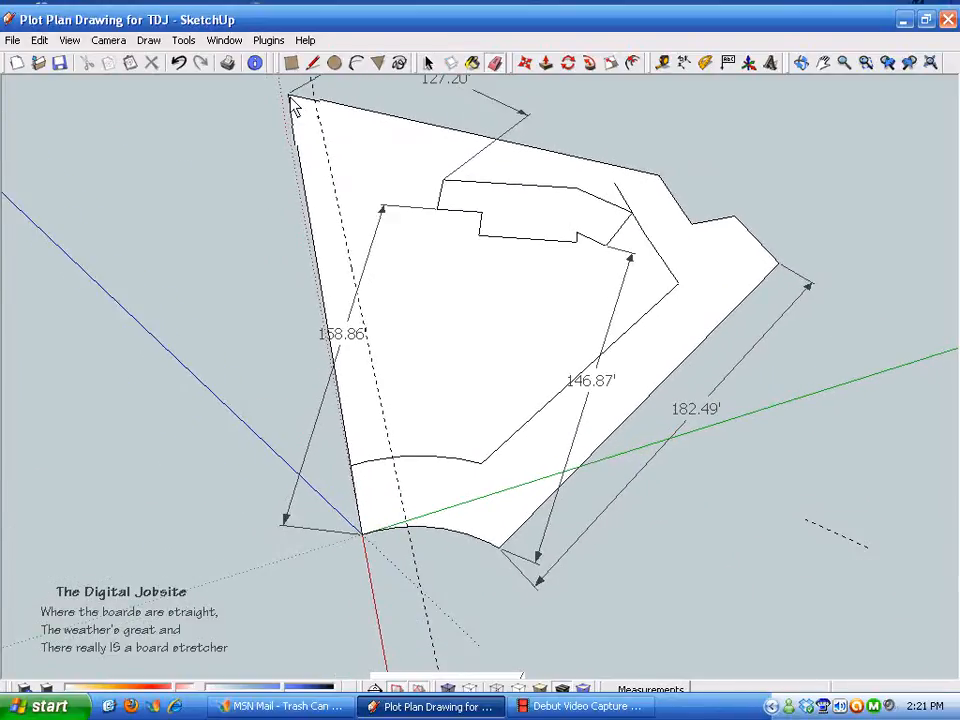
middle_drag(293, 87, 298, 124)
click(298, 124)
- Move the building footprint about 50' toward the front of the lot, letting its attached dimensions follow
mouse_move(522, 458)
middle_down()
mouse_move(538, 420)
mouse_move(574, 419)
mouse_move(528, 336)
mouse_move(514, 516)
mouse_move(426, 435)
mouse_move(537, 389)
middle_up()
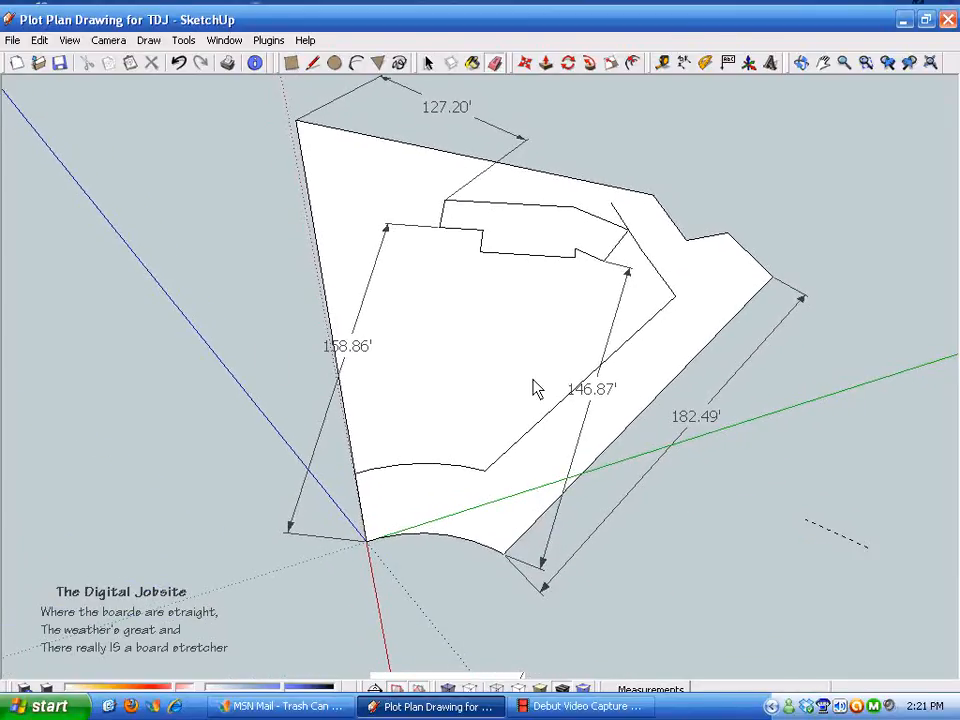
middle_drag(617, 318, 603, 395)
key(space)
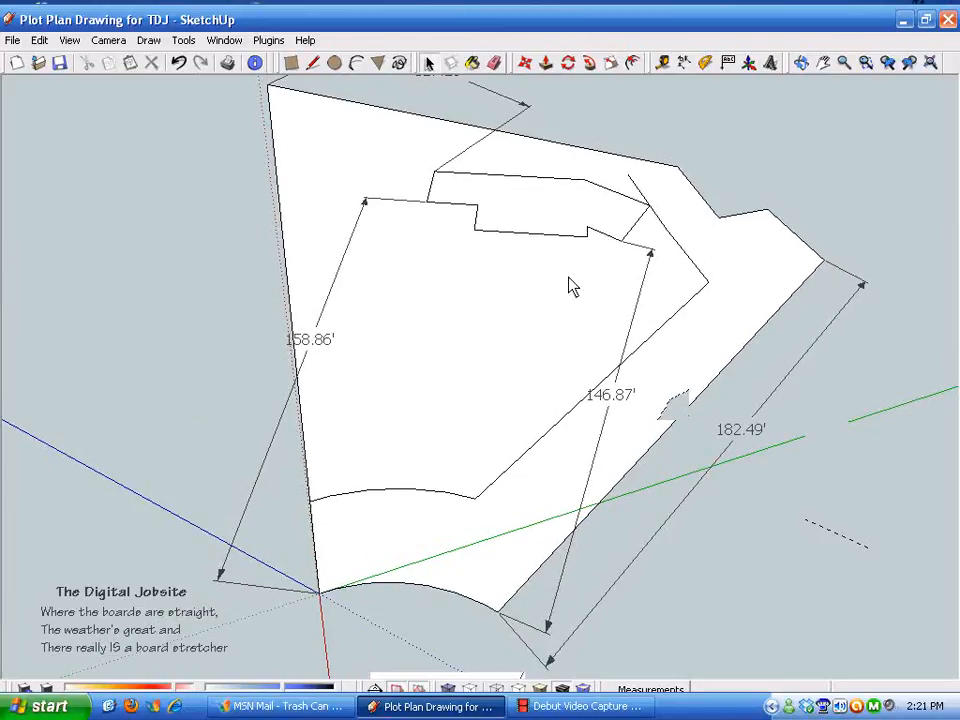
click(452, 178)
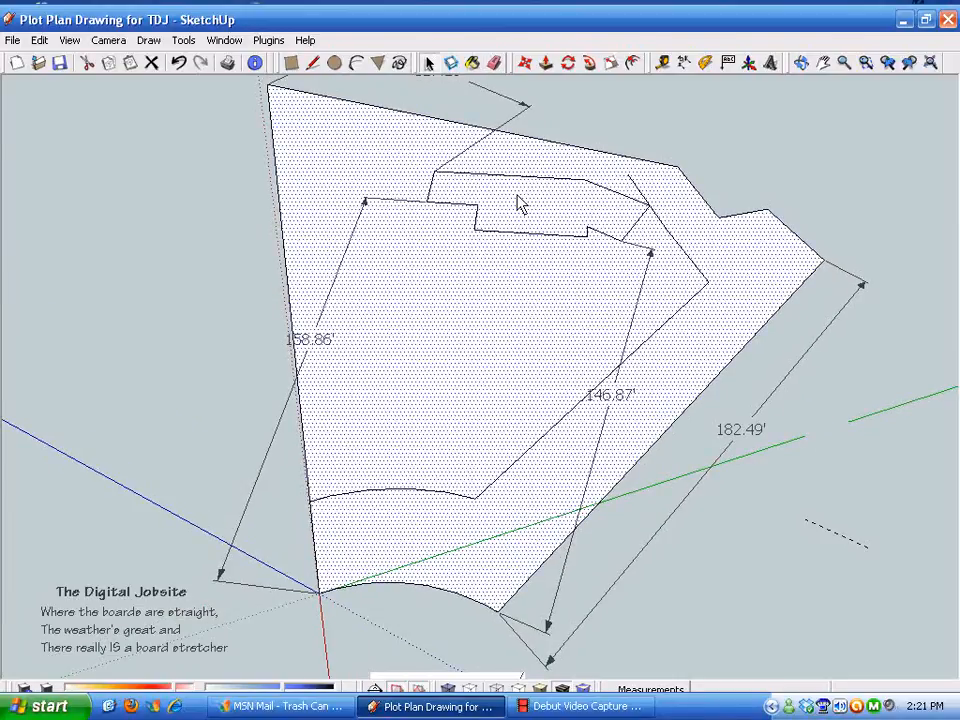
middle_drag(516, 203, 478, 200)
click(491, 168)
click(524, 62)
click(478, 205)
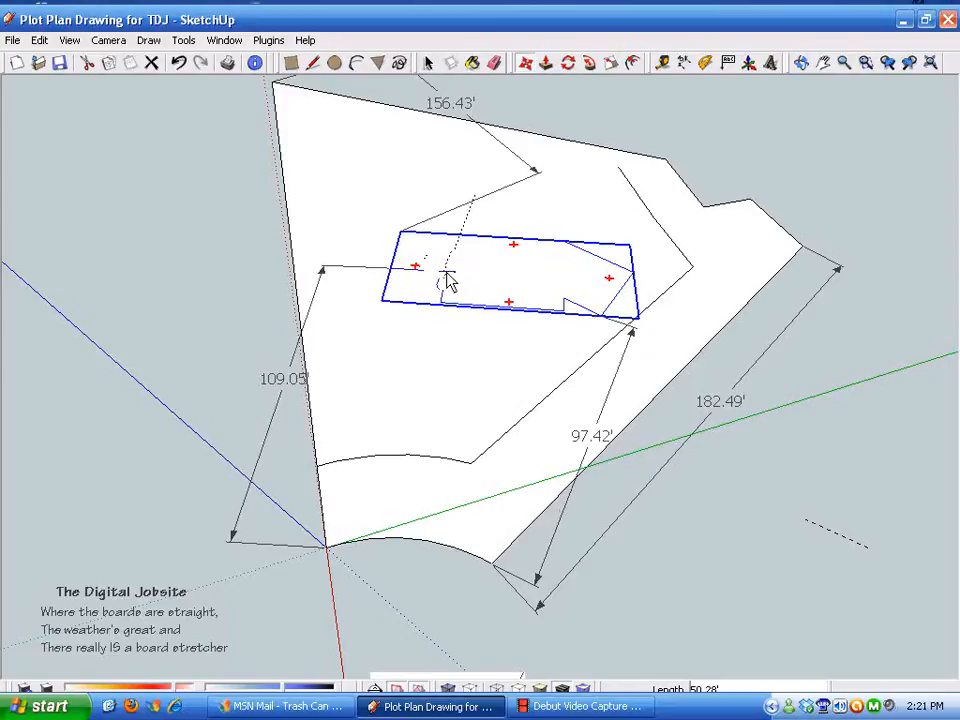
click(445, 270)
middle_drag(656, 261, 756, 488)
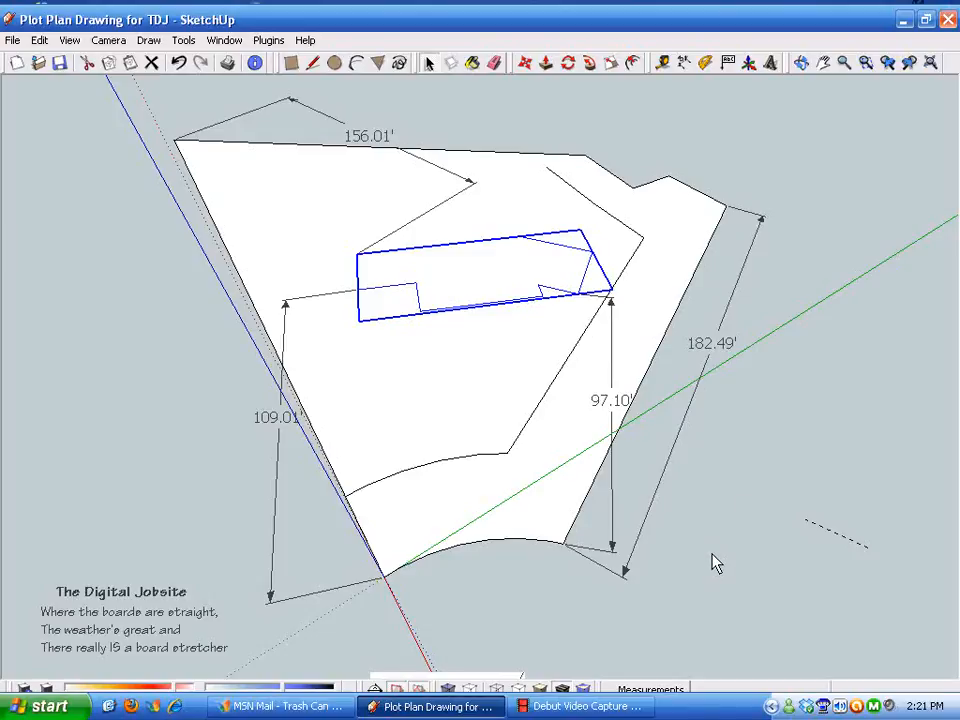
mouse_move(745, 560)
middle_down()
mouse_move(744, 579)
mouse_move(780, 529)
mouse_move(692, 493)
middle_up()
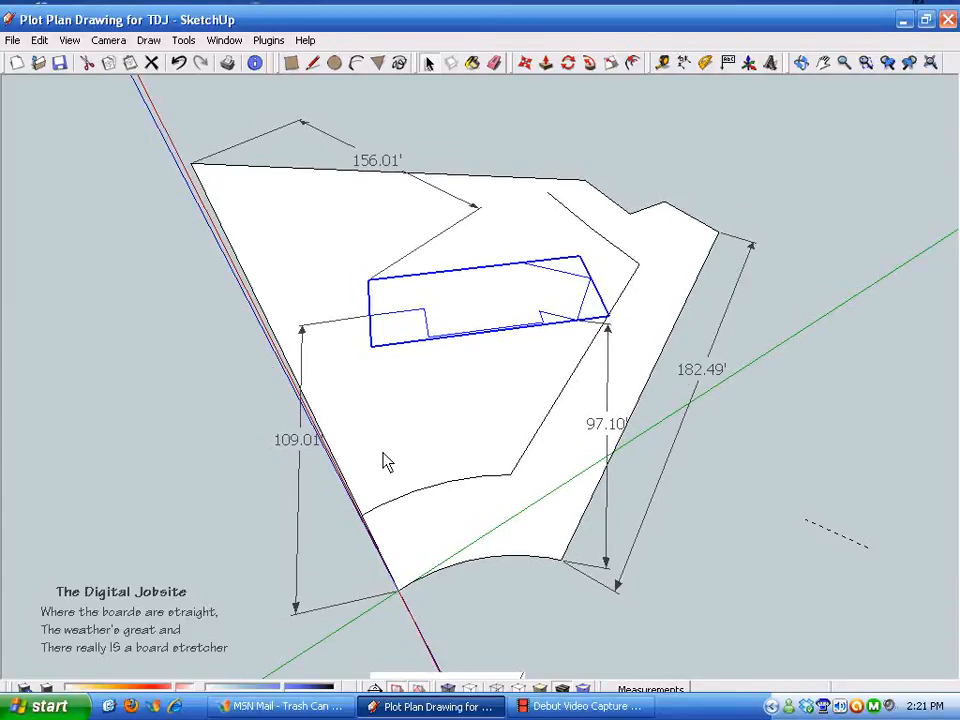
middle_drag(520, 471, 530, 473)
middle_drag(704, 521, 706, 521)
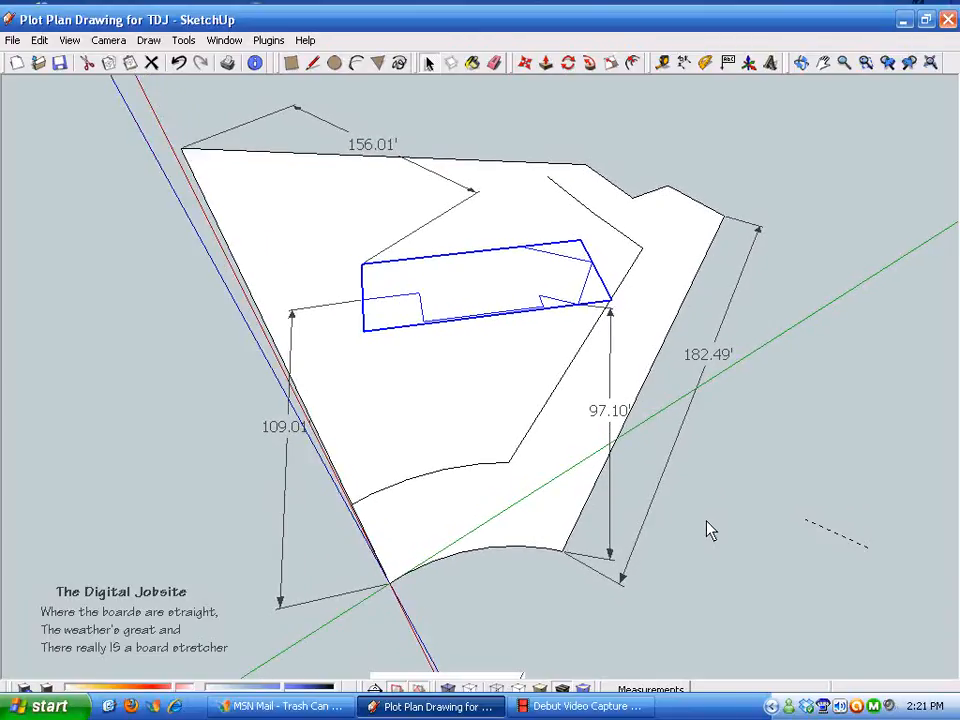